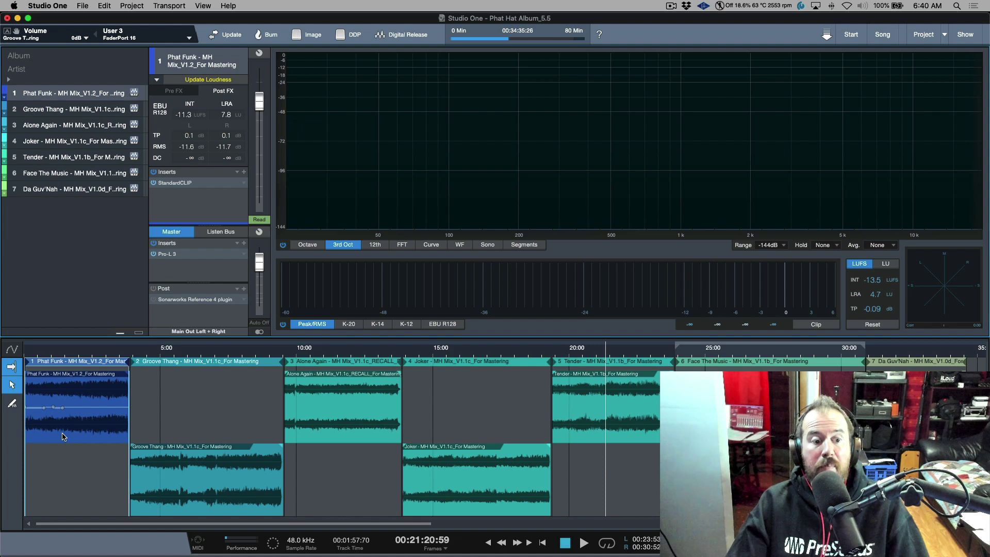
- Examine the gain envelope option of the Phat Funk event by switching its toggle back and forth
click(50, 348)
scroll(126, 469, up, 8)
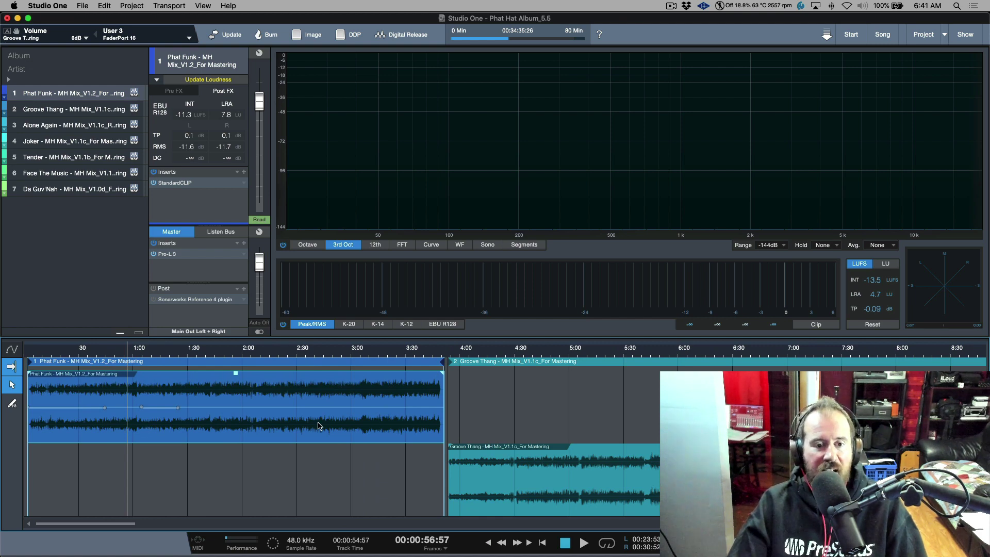
right_click(397, 433)
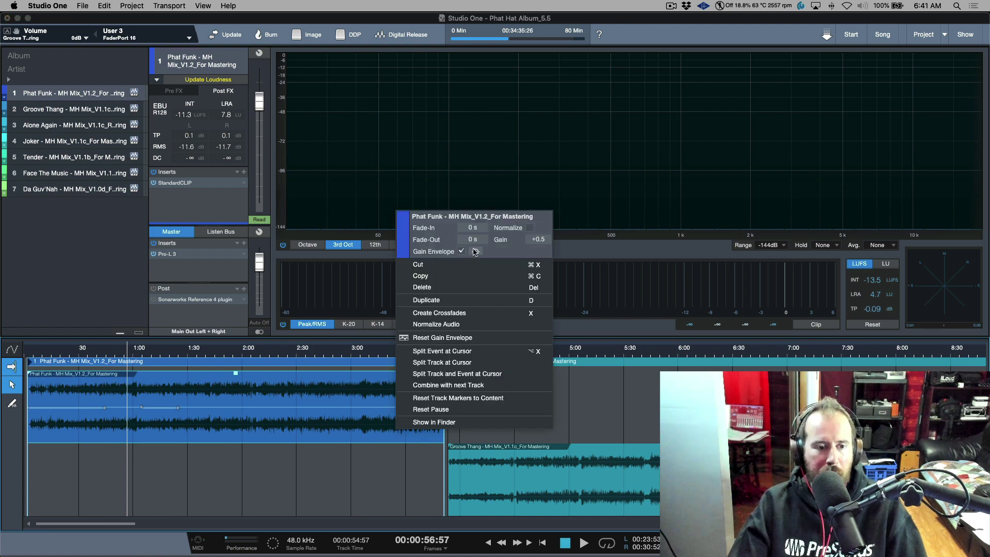
click(475, 251)
click(475, 252)
click(475, 251)
click(475, 252)
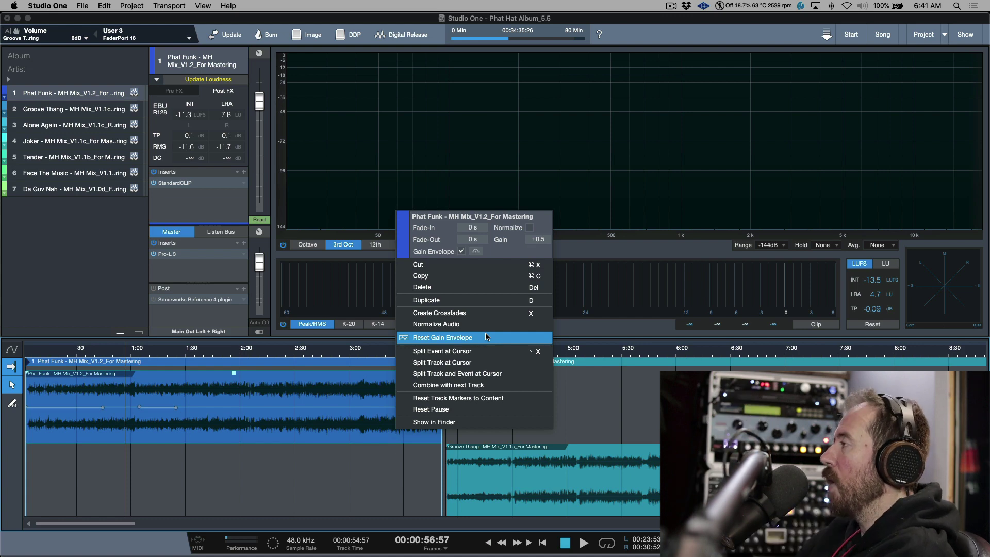
click(327, 503)
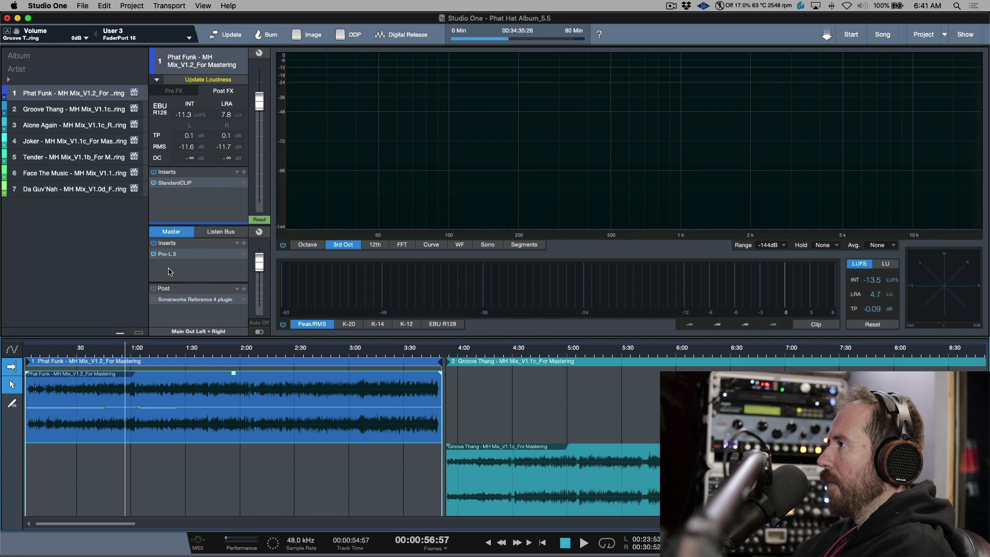
- Show the automation lanes to view Phat Funk's volume automation, then hide them and return to the full album view
click(14, 350)
scroll(362, 427, left, 5)
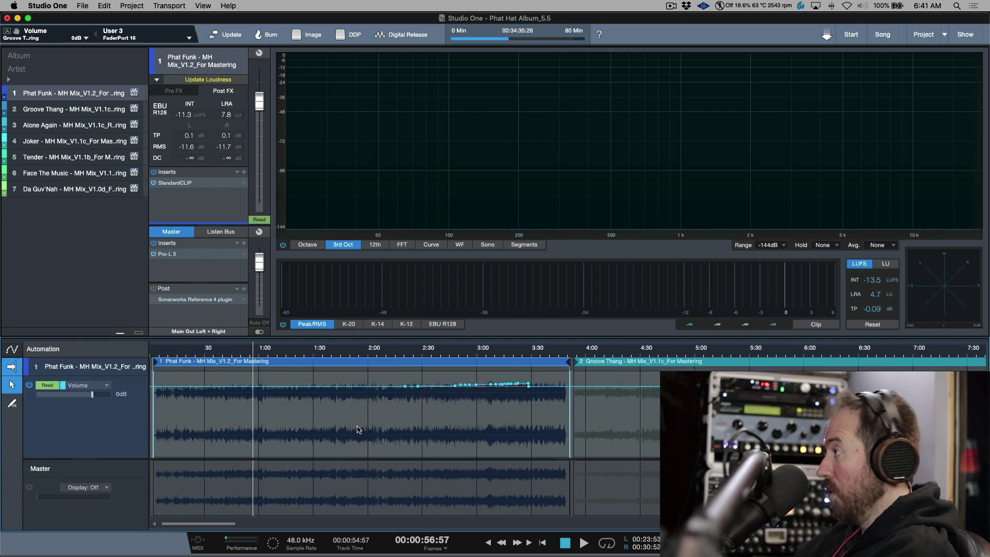
click(14, 350)
key(z)
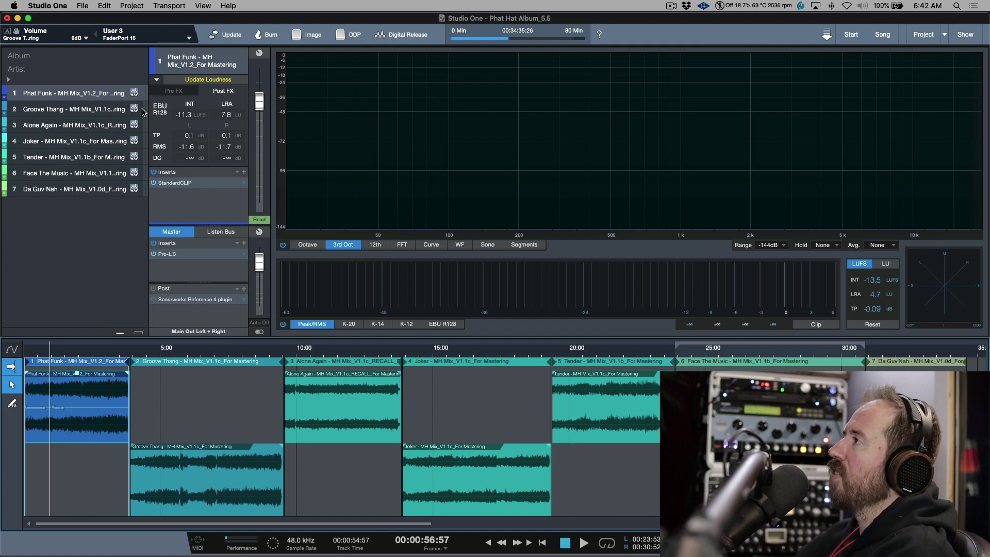
- Select the album's songs one after another to compare their inserts, fader levels and loudness information
click(77, 378)
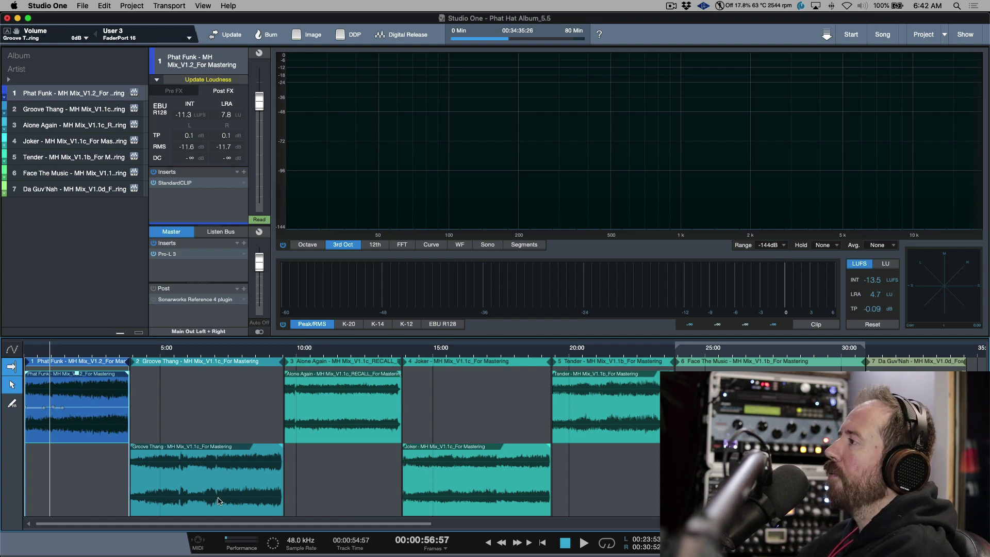
click(206, 450)
click(371, 424)
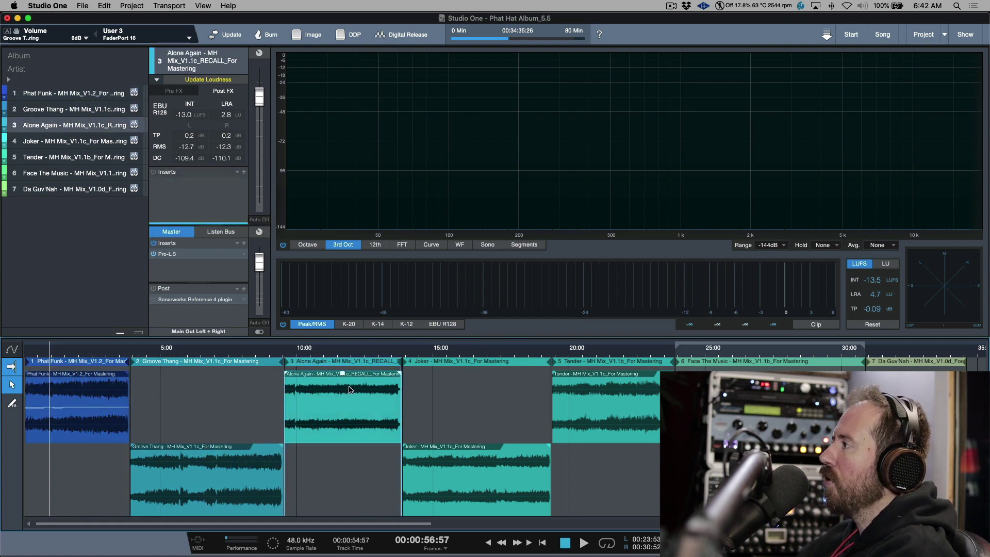
click(476, 499)
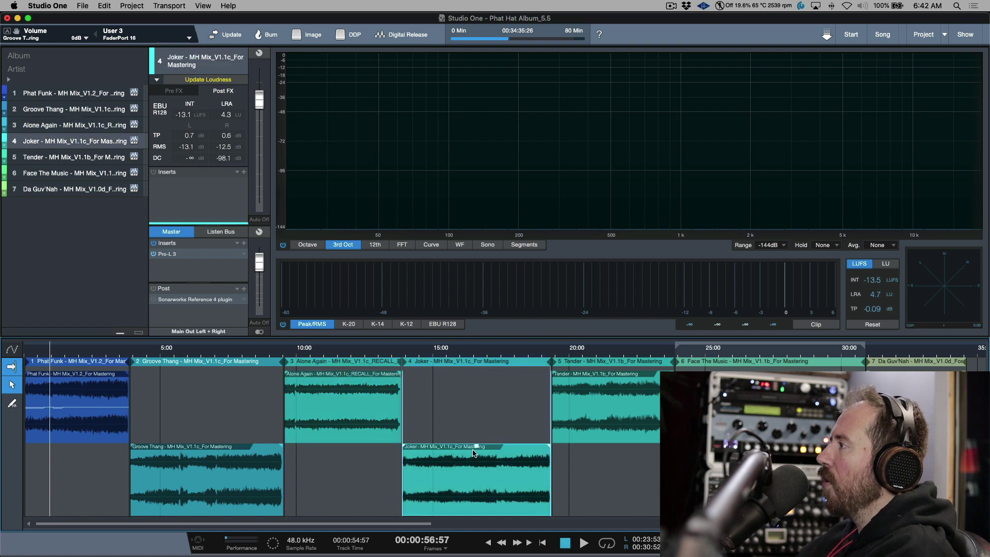
click(594, 429)
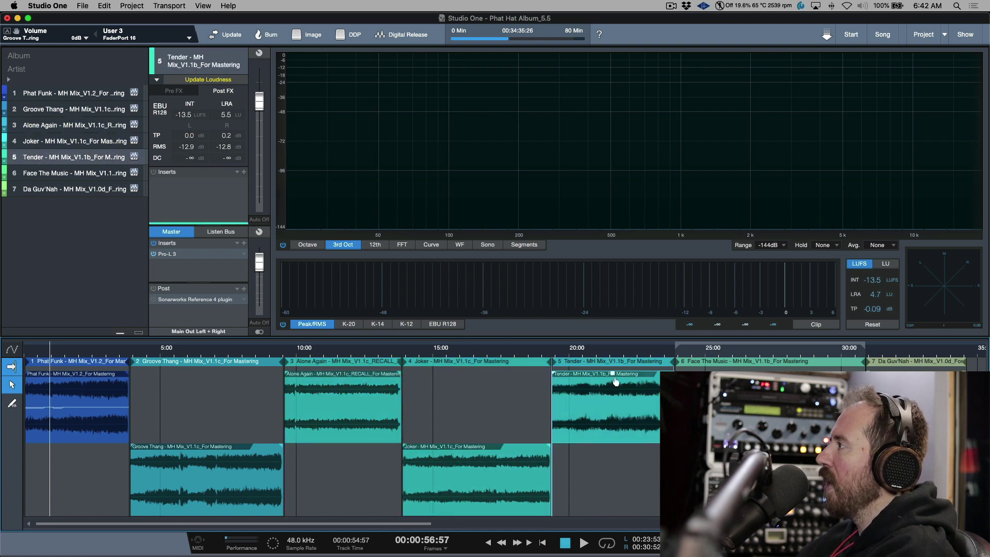
click(717, 403)
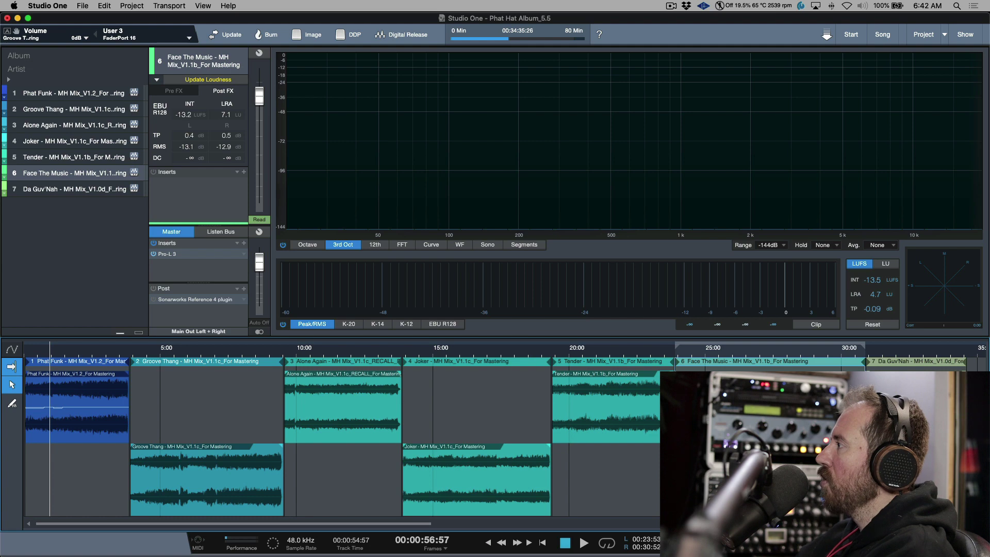
click(916, 407)
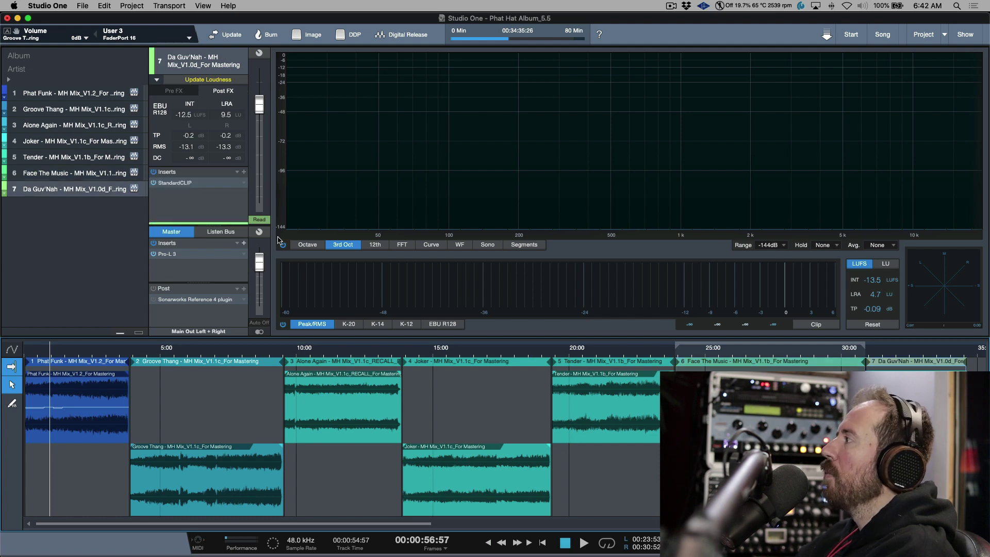
key(Up)
click(630, 428)
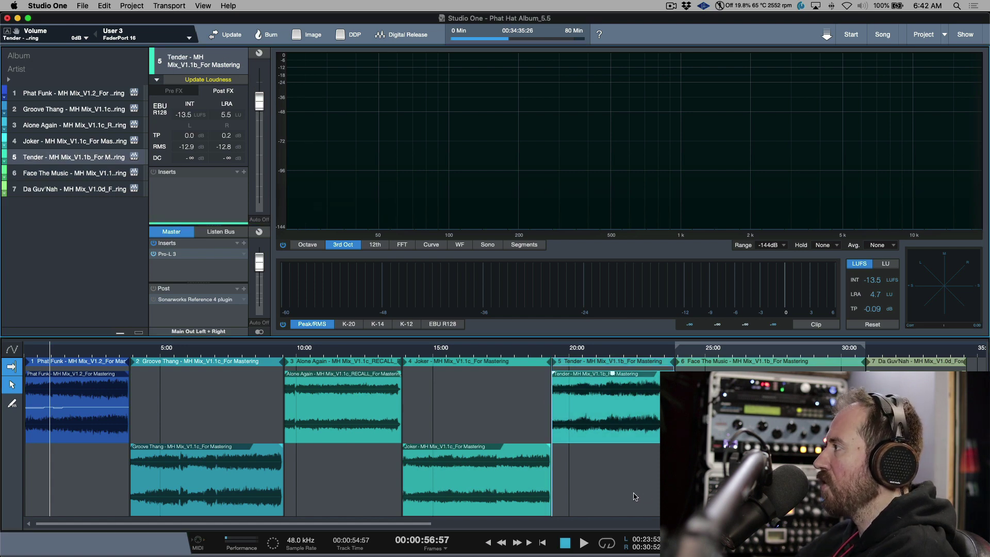
click(491, 499)
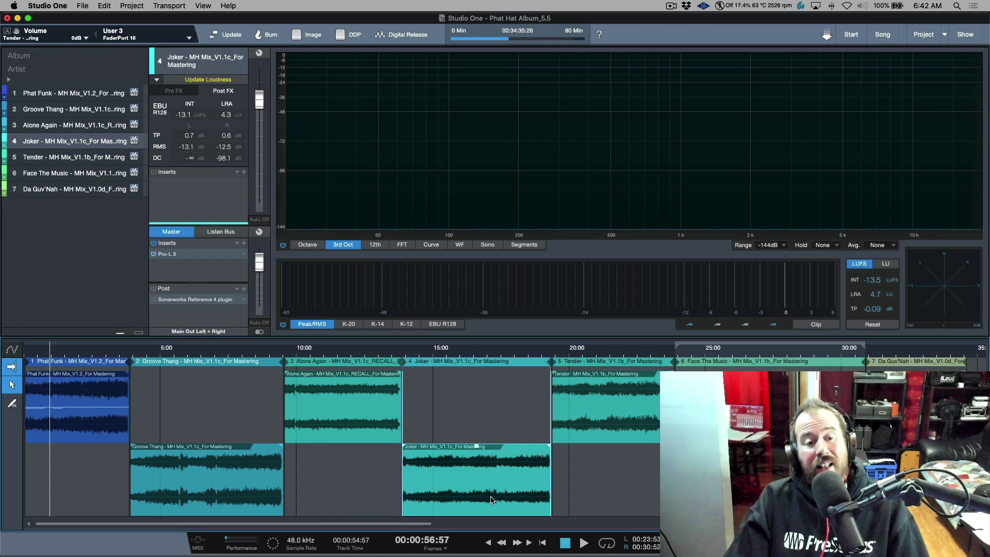
- Compare the Listen Bus with the Master and set the Master's Sonarworks Reference 4 post plug-in output to -7.0 dB
click(227, 233)
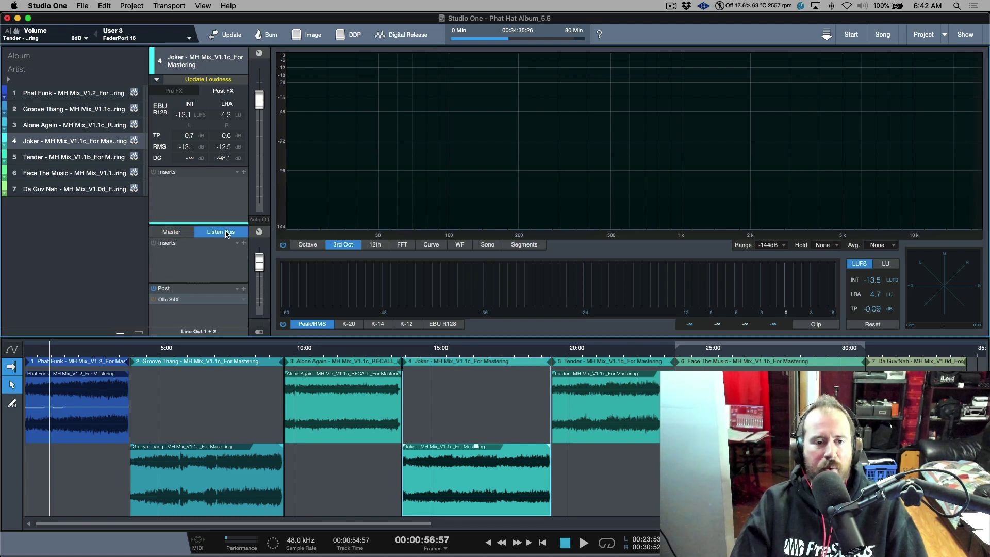
click(177, 233)
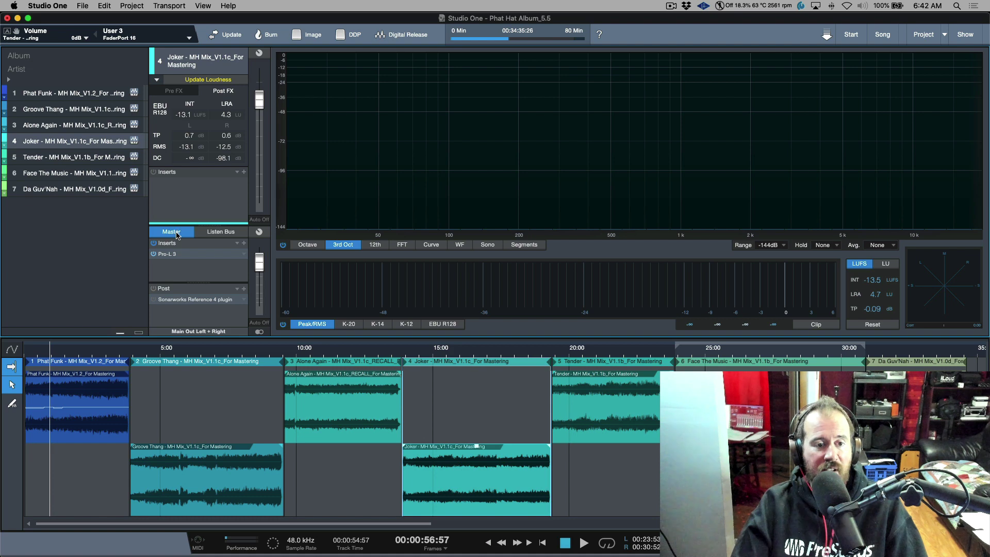
double_click(209, 300)
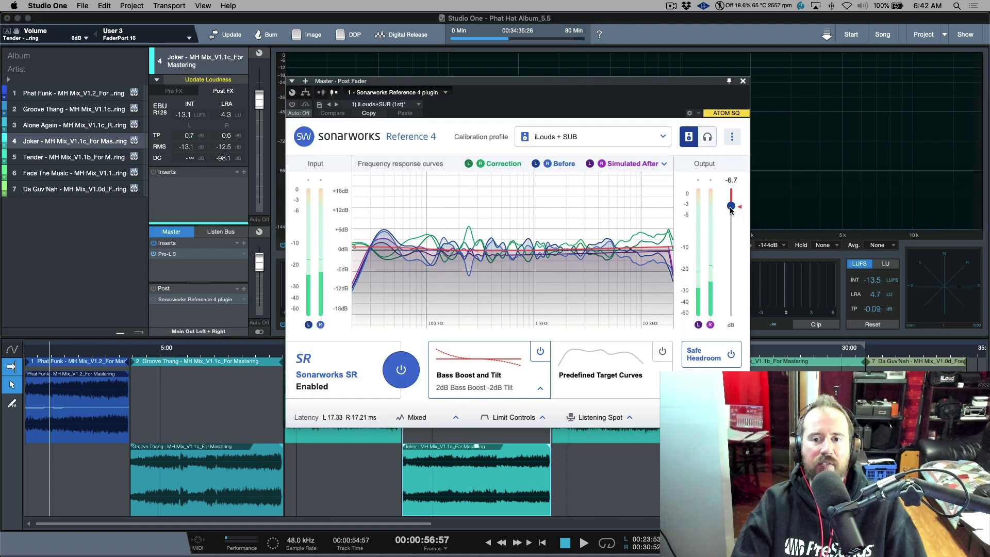
drag(732, 213, 733, 210)
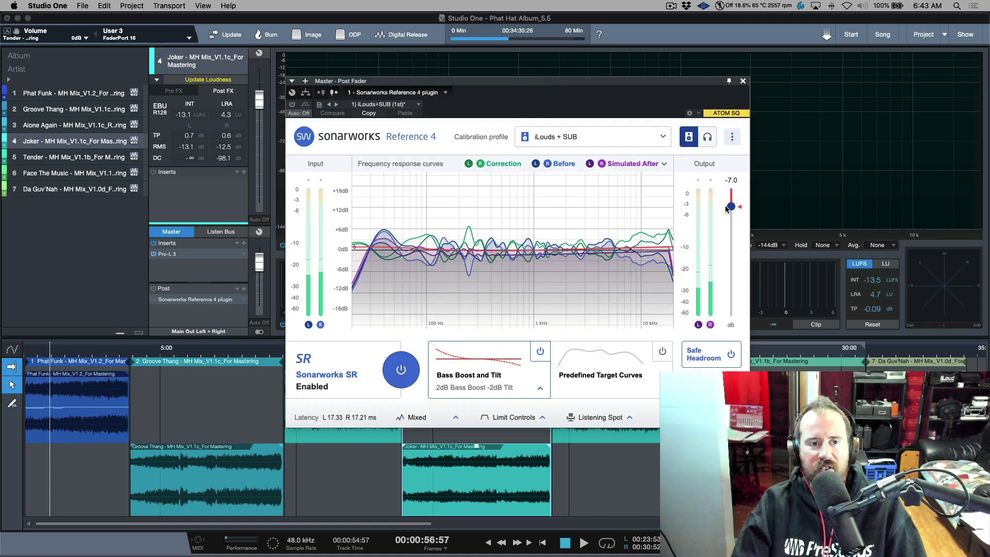
- Step through all seven tracks with the insert plug-in window open to review their StandardCLIP settings, and close the window
click(99, 100)
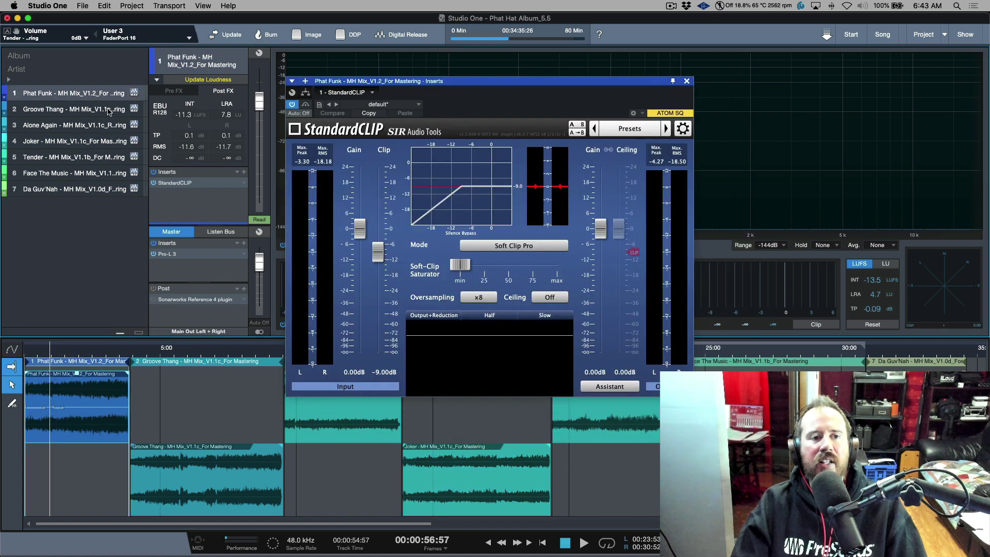
click(109, 110)
click(119, 125)
click(119, 141)
click(120, 157)
click(120, 173)
click(120, 189)
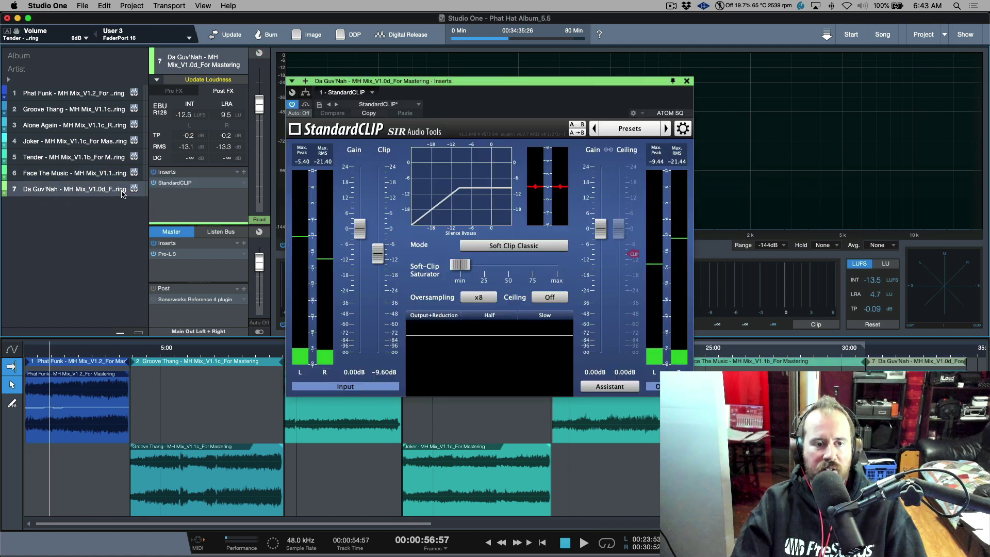
click(687, 81)
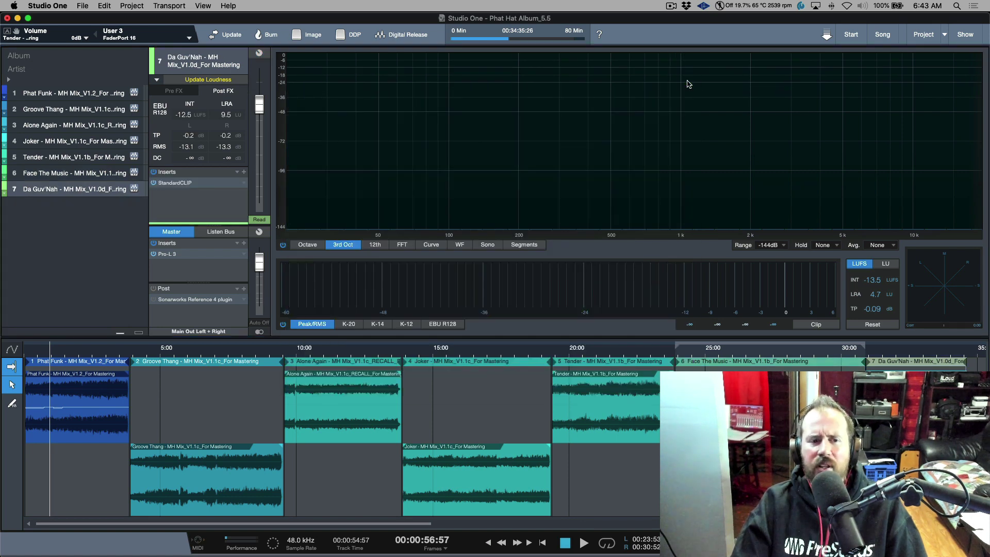
- Remove the Sonarworks Reference 4 plug-in from the Master's post section
right_click(245, 302)
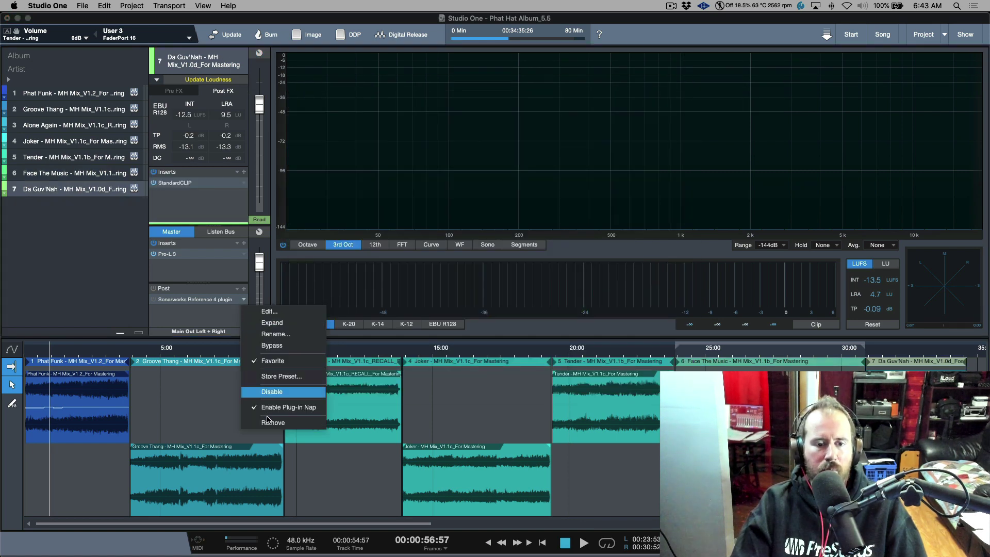
click(272, 421)
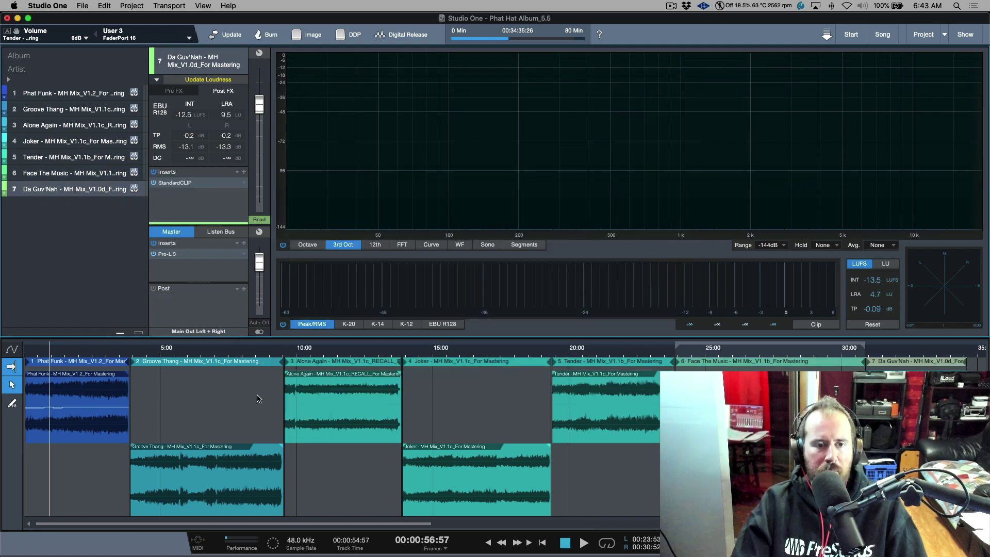
- Open the Ollo S4X plug-in in the Listen Bus post section, examine its headphone calibration and custom target, and close it
click(226, 234)
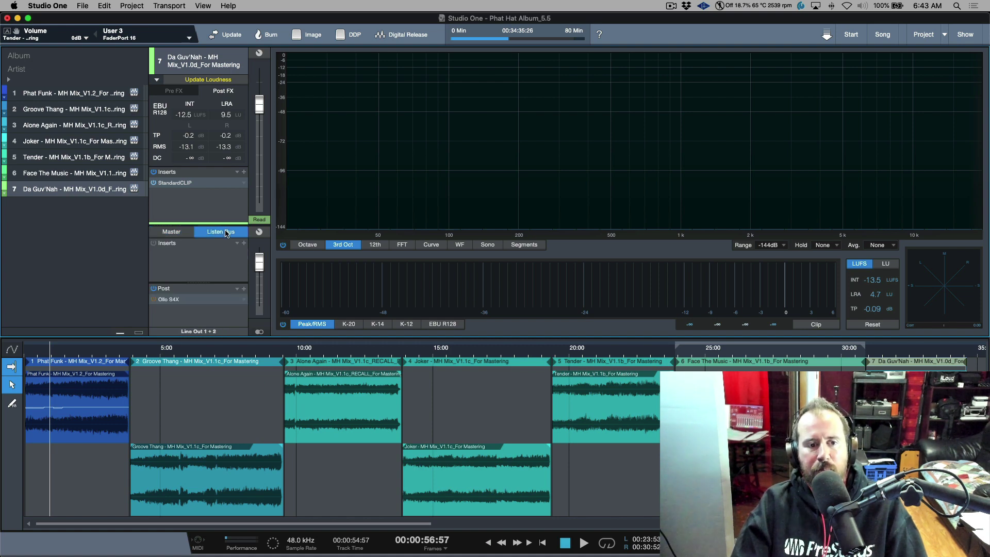
click(208, 301)
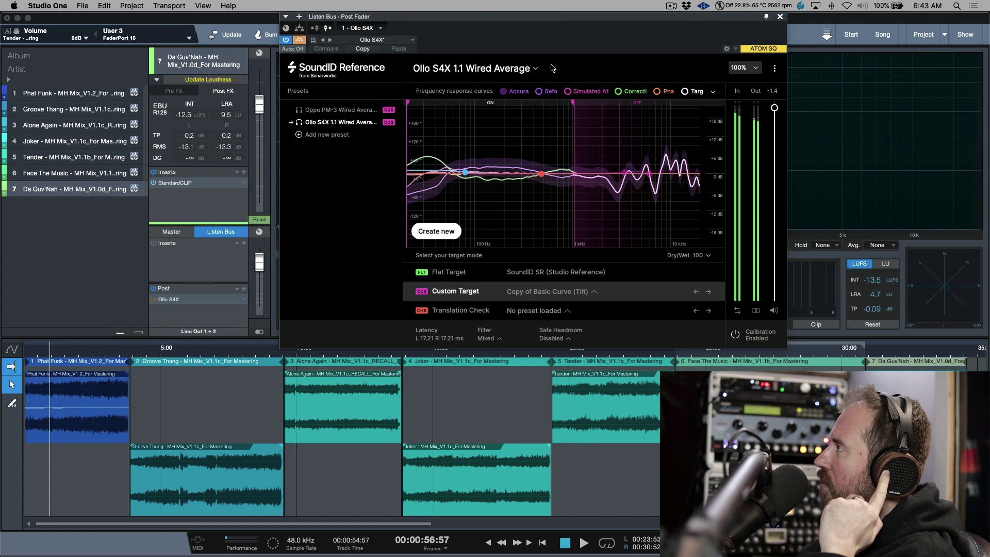
click(575, 127)
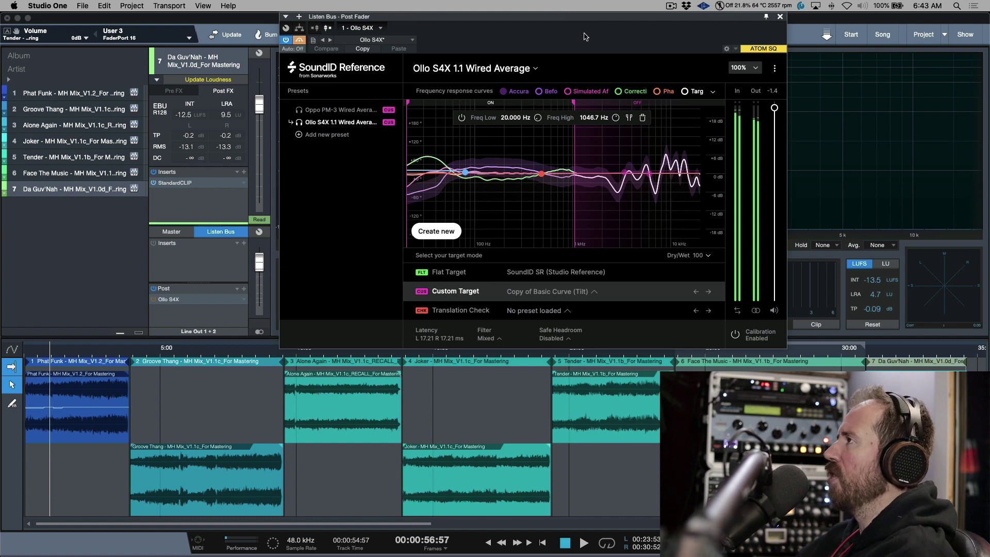
click(781, 18)
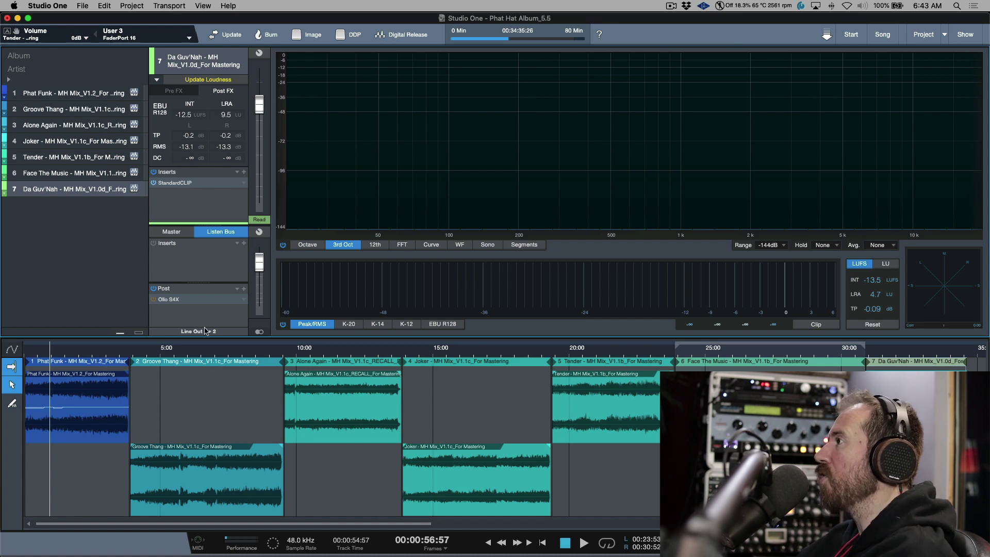
- Examine the available hardware outputs and the output assignments of the Master and the Listen Bus
click(230, 233)
click(230, 233)
click(185, 233)
click(204, 331)
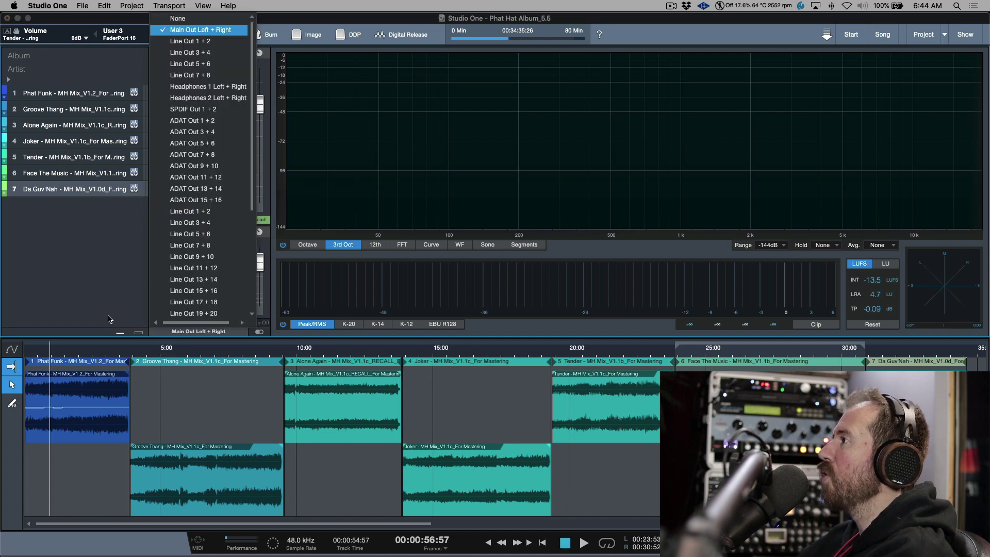
click(189, 211)
click(221, 233)
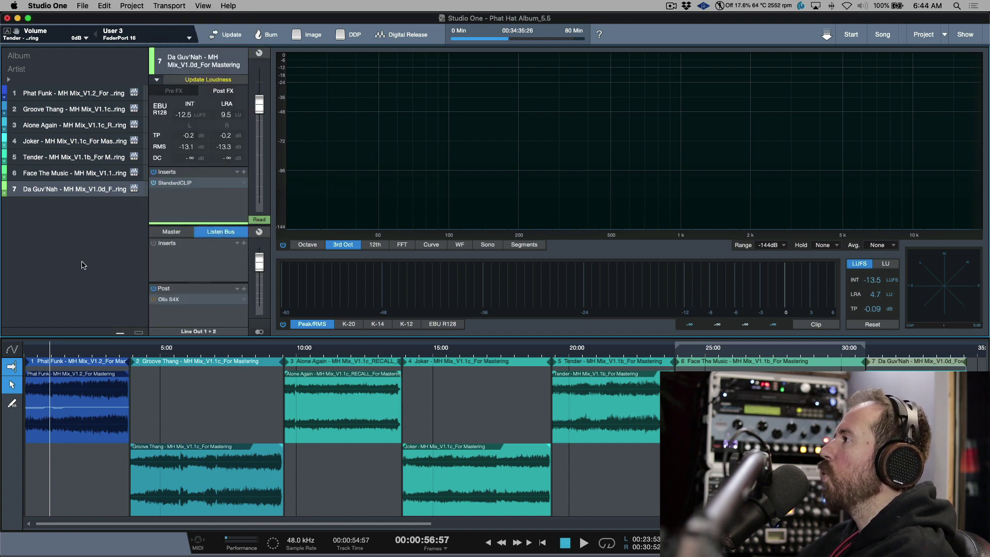
click(172, 232)
click(210, 233)
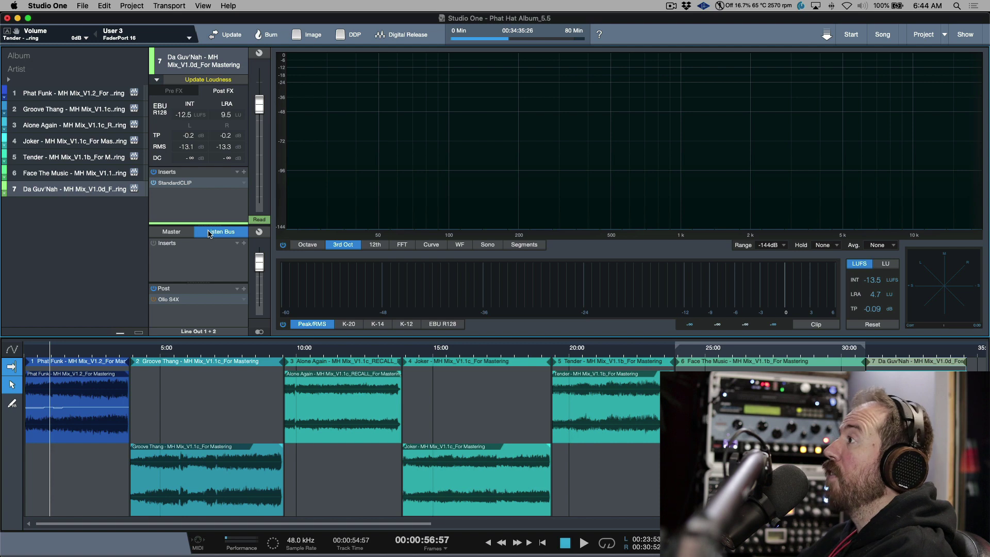
click(209, 333)
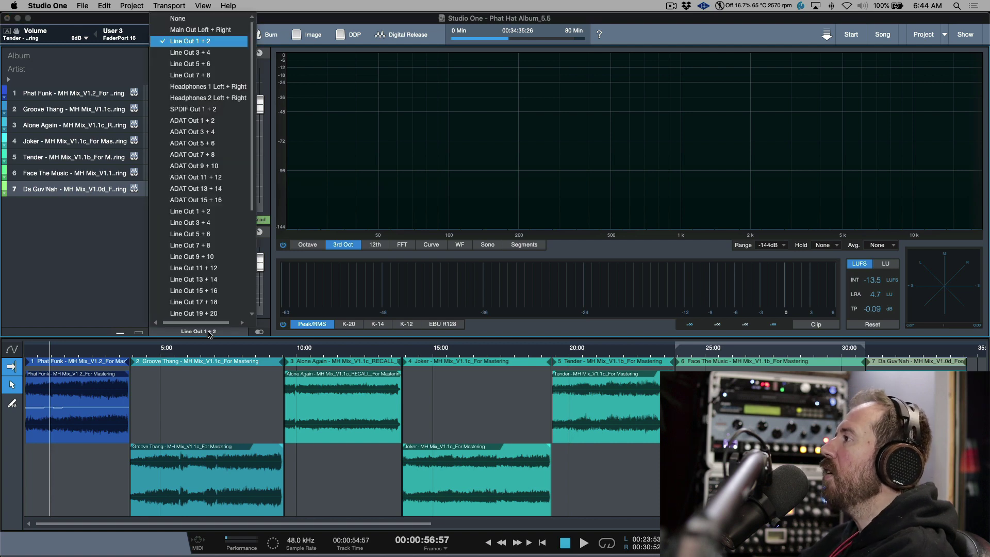
click(107, 304)
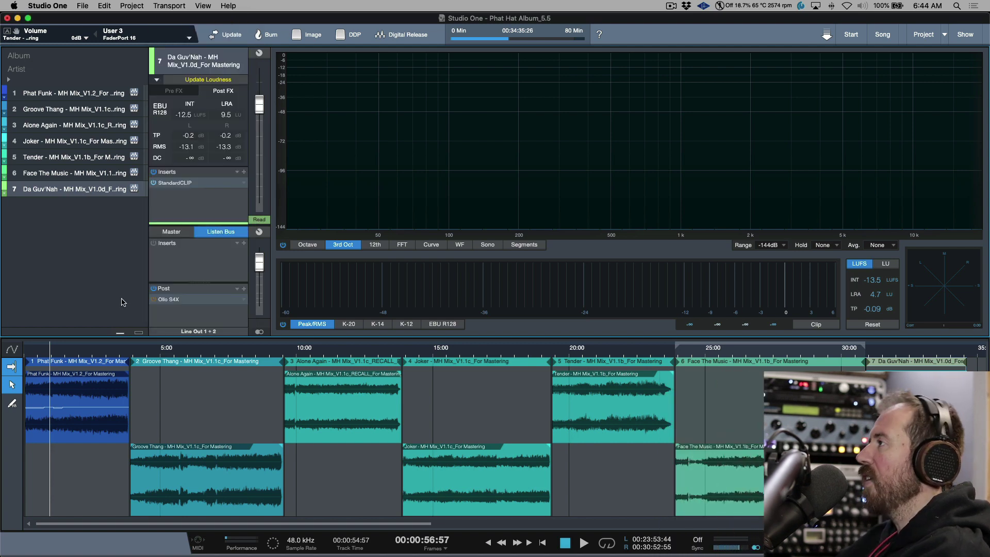
- Open the project's Audio I/O Setup and examine the output routing of the Master and the Listen Bus
key(super+comma)
click(282, 473)
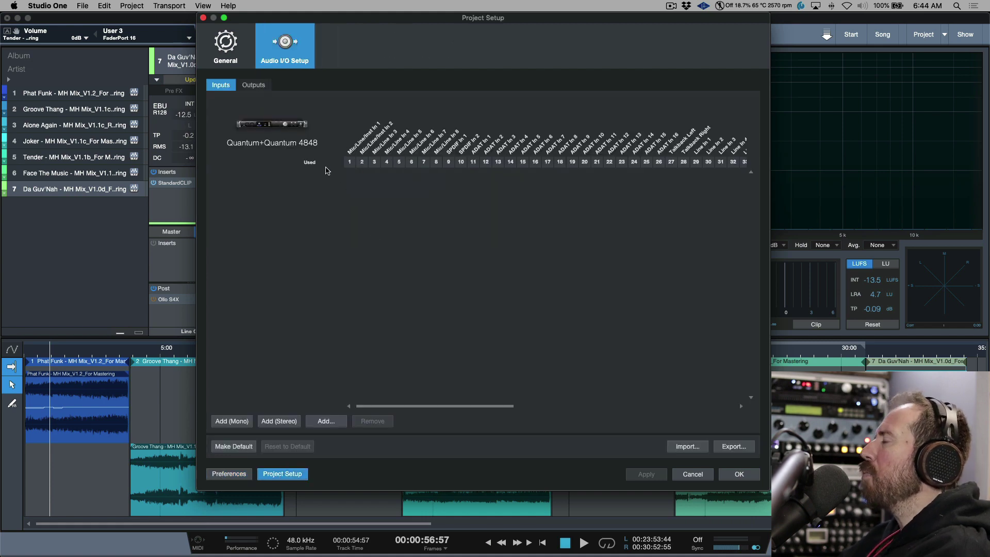
click(258, 85)
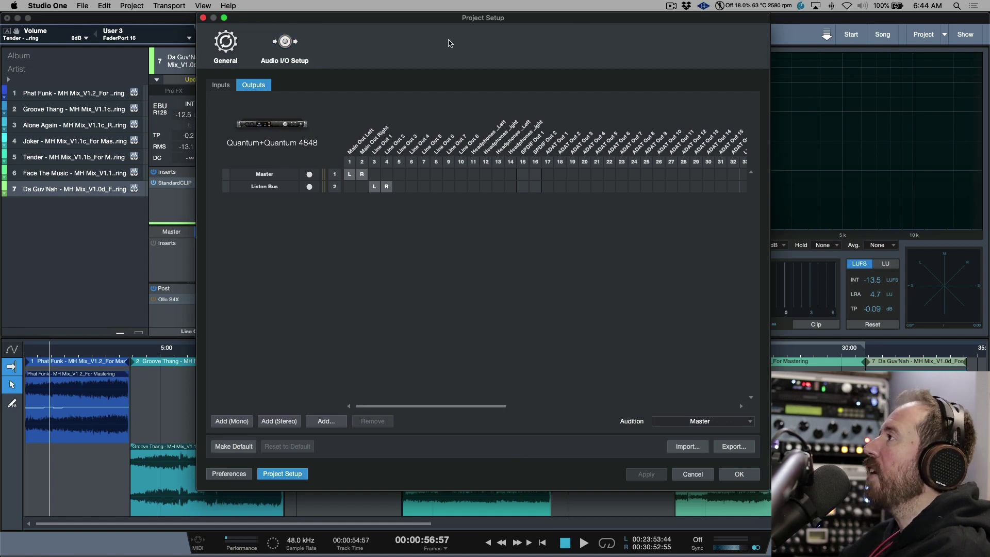
- Import the Quantum System_Project Page.ioconfig I/O configuration into the project's Audio I/O Setup and apply it
click(696, 448)
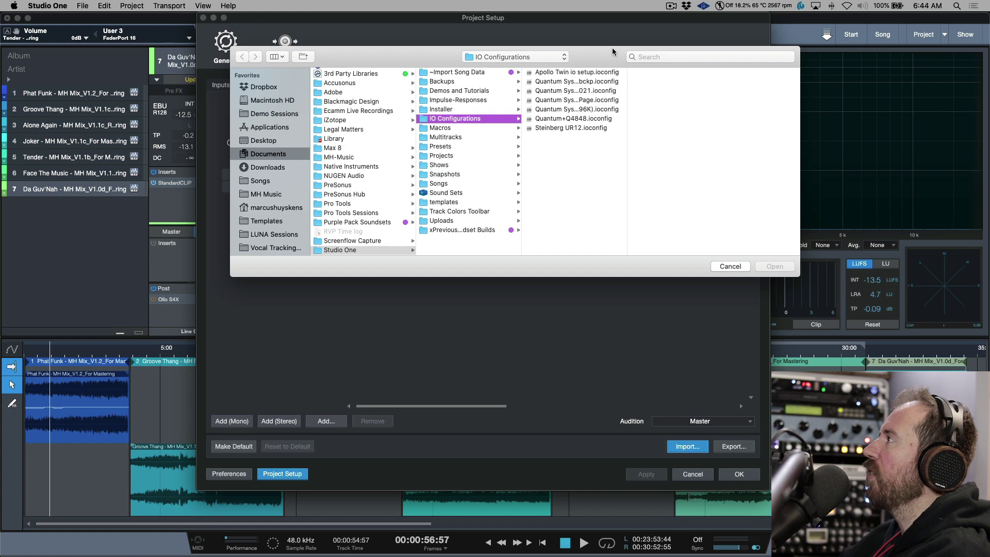
click(587, 83)
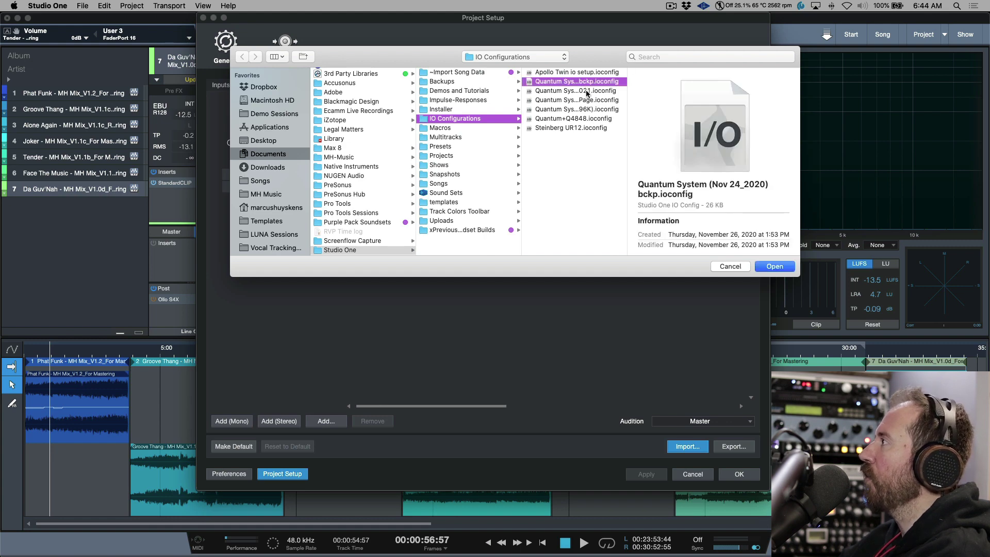
click(587, 92)
click(586, 101)
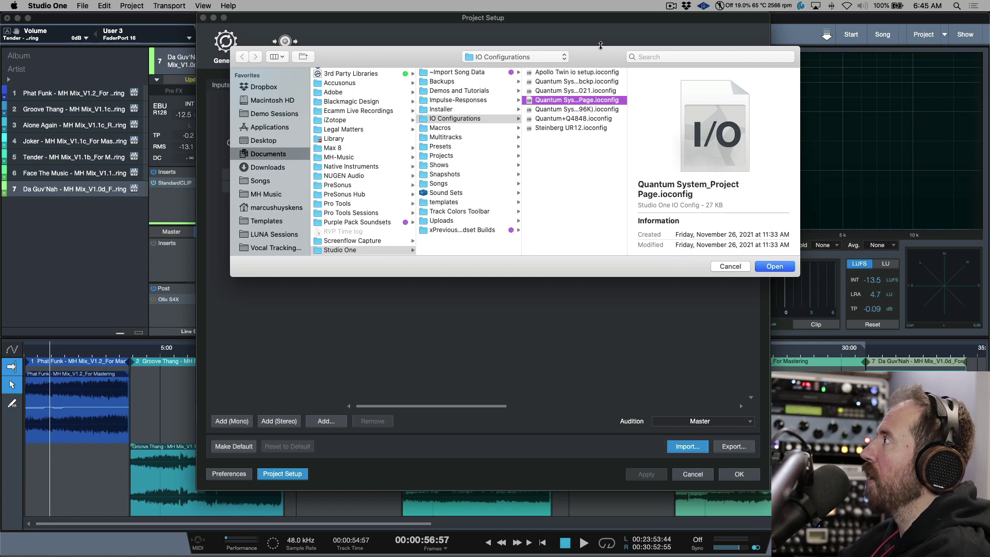
click(775, 266)
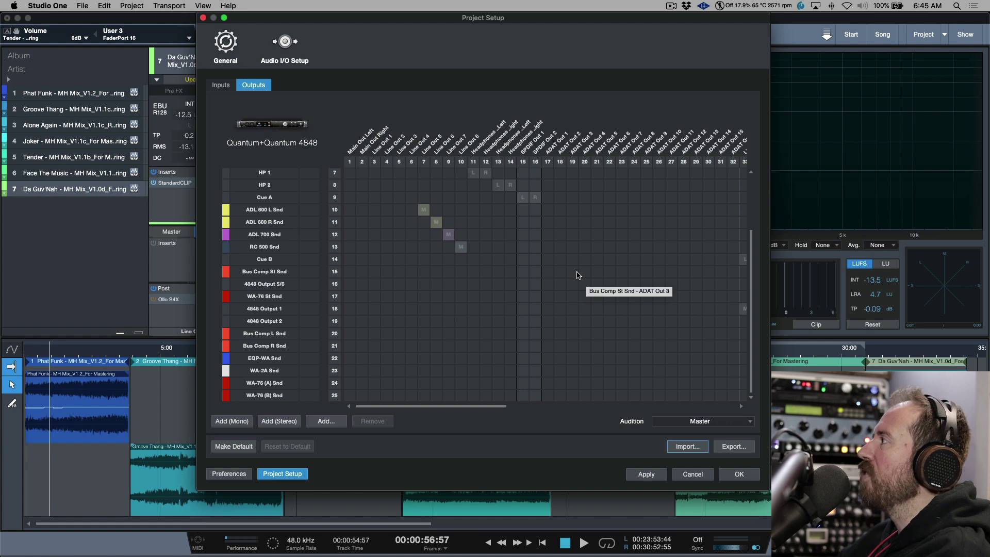
scroll(578, 275, up, 3)
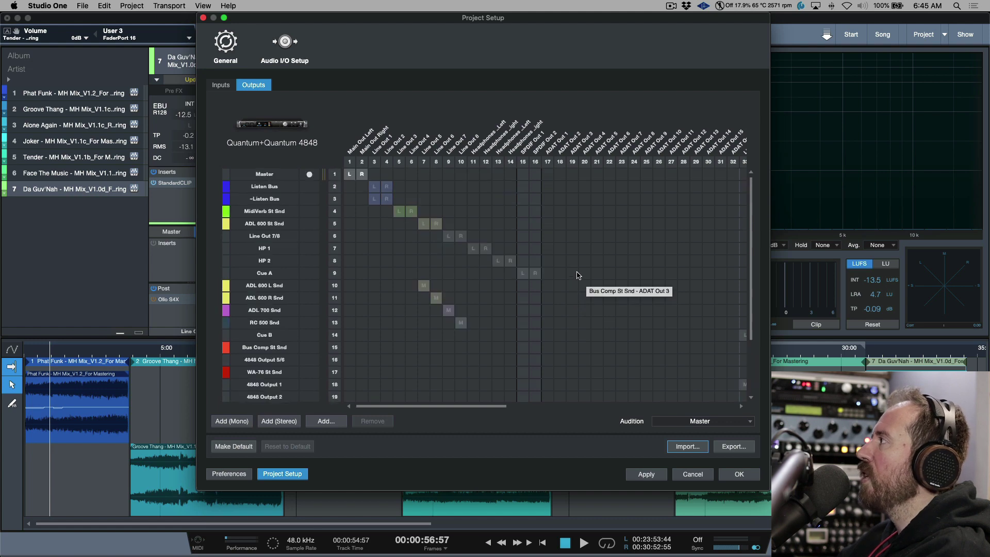
click(647, 474)
click(739, 474)
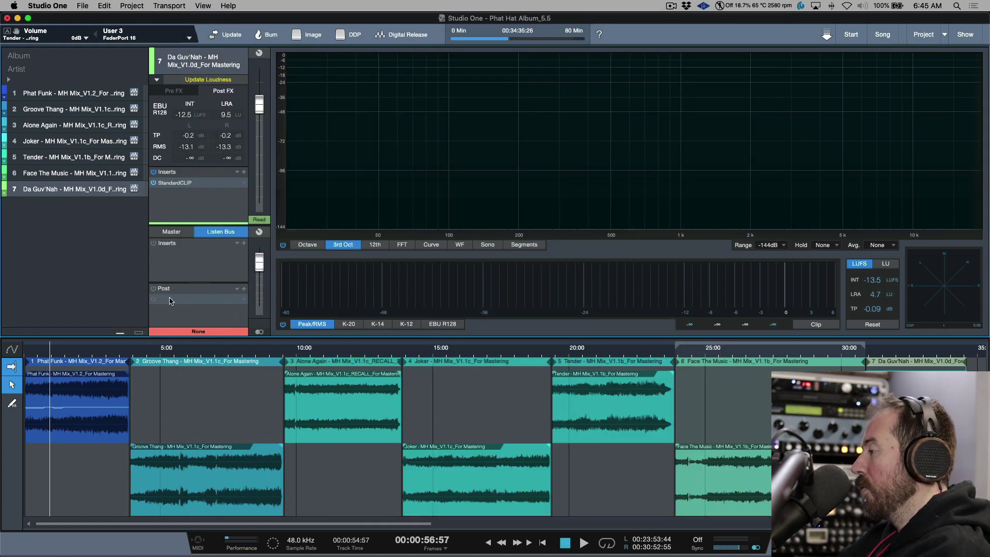
- Reopen the Audio I/O Setup, review the full list of imported output channels, and close the setup
key(super+comma)
click(300, 472)
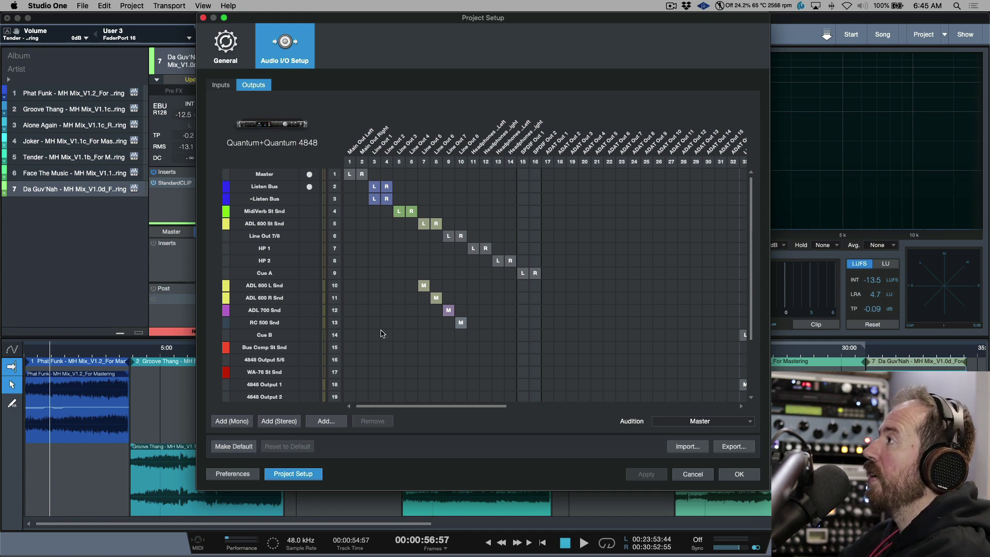
scroll(382, 333, down, 2)
scroll(381, 334, up, 2)
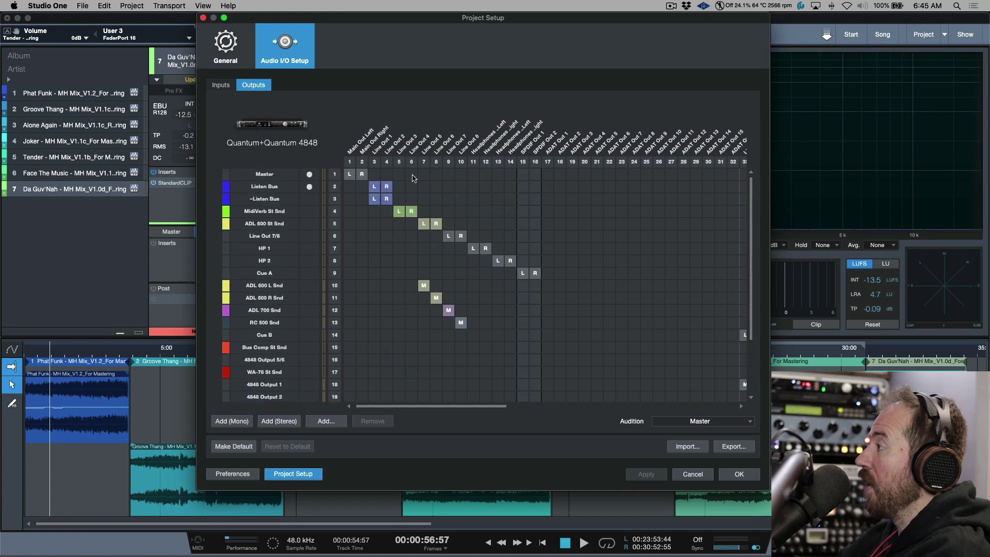
click(739, 474)
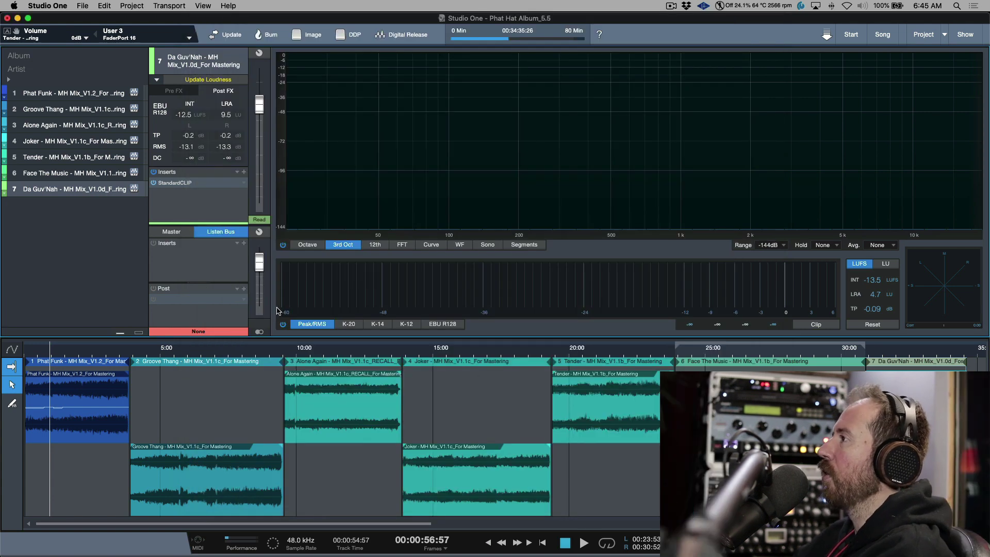
- Compare the Master and Listen Bus sections and view the hardware output choices for the Listen Bus
click(172, 232)
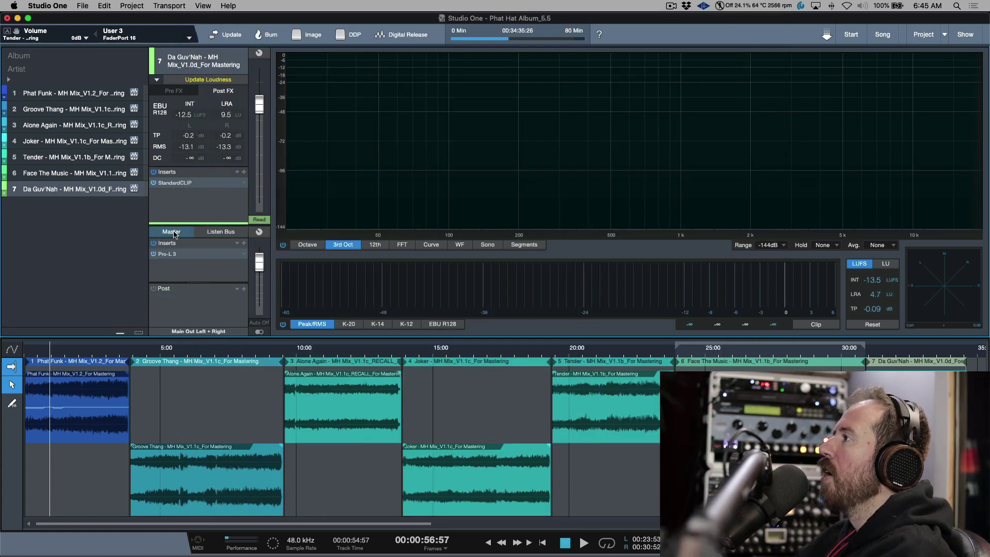
click(222, 232)
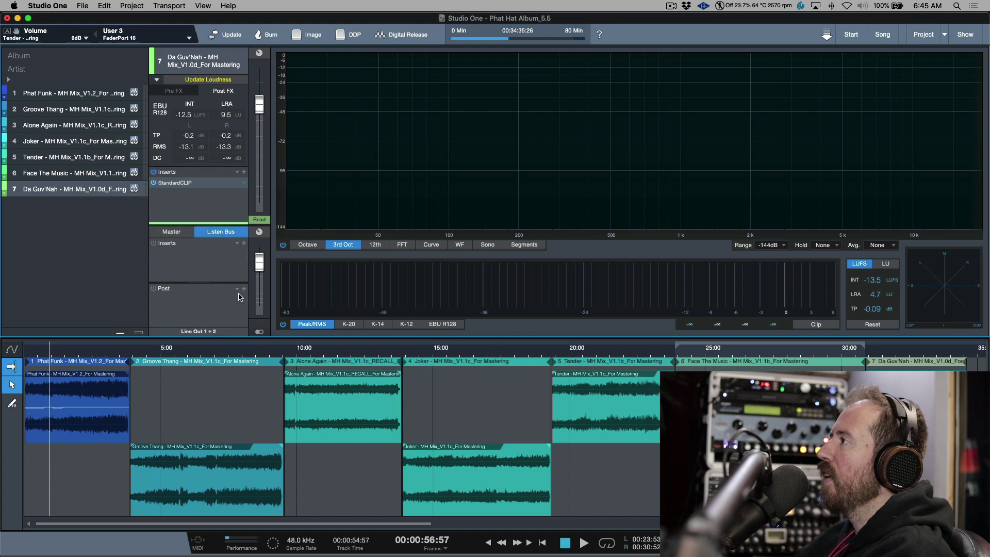
click(205, 332)
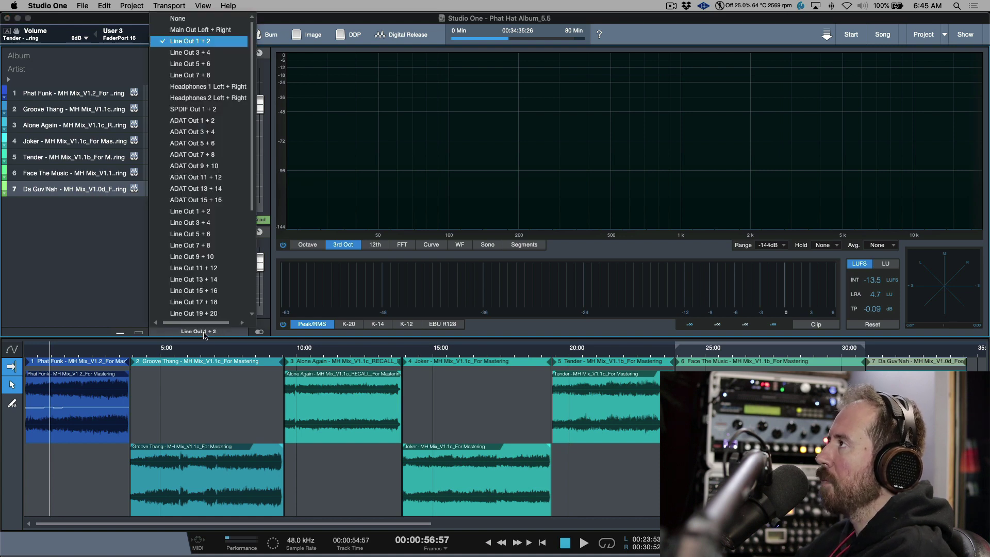
click(109, 262)
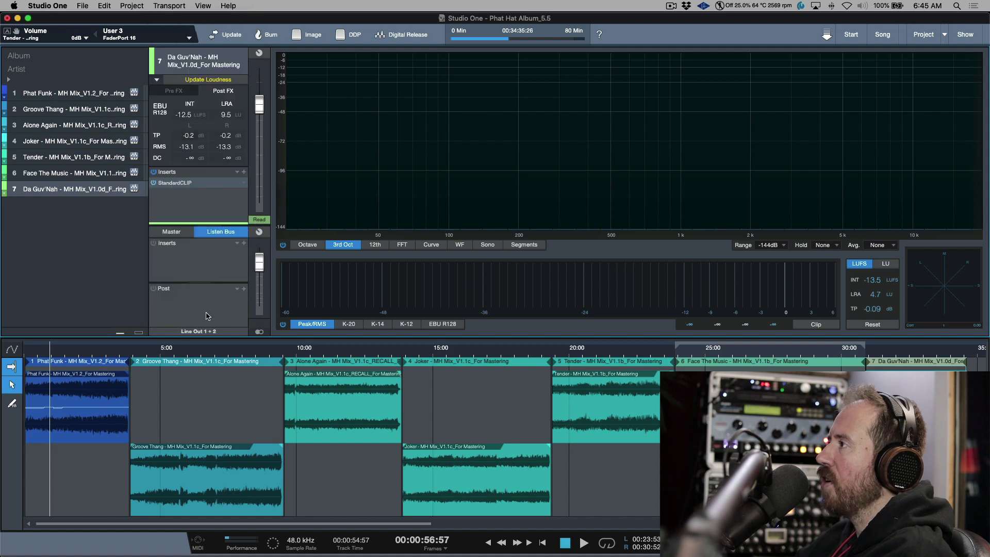
click(172, 231)
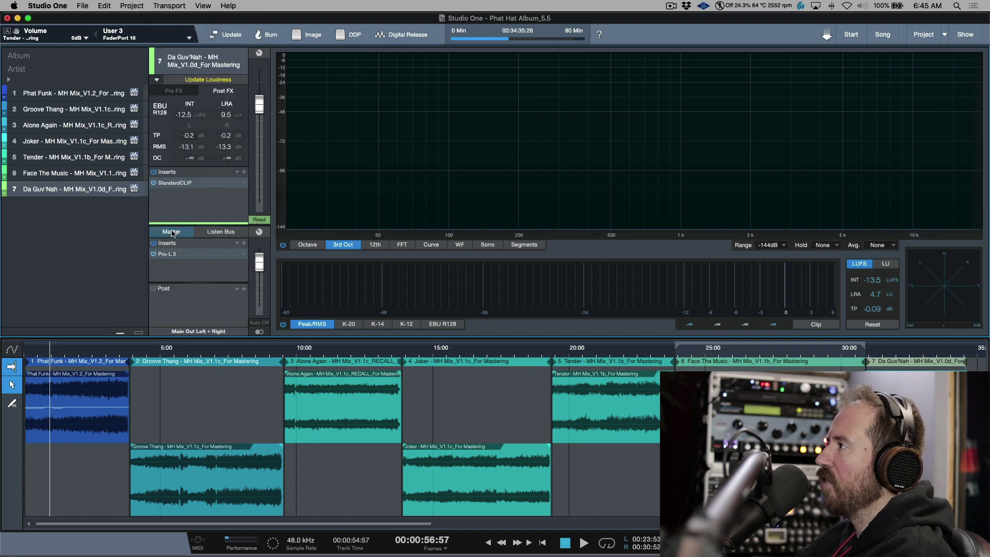
click(229, 234)
- Add the Ollo S4X preset of the SoundID Reference VST Plugin to the Listen Bus inserts
click(244, 290)
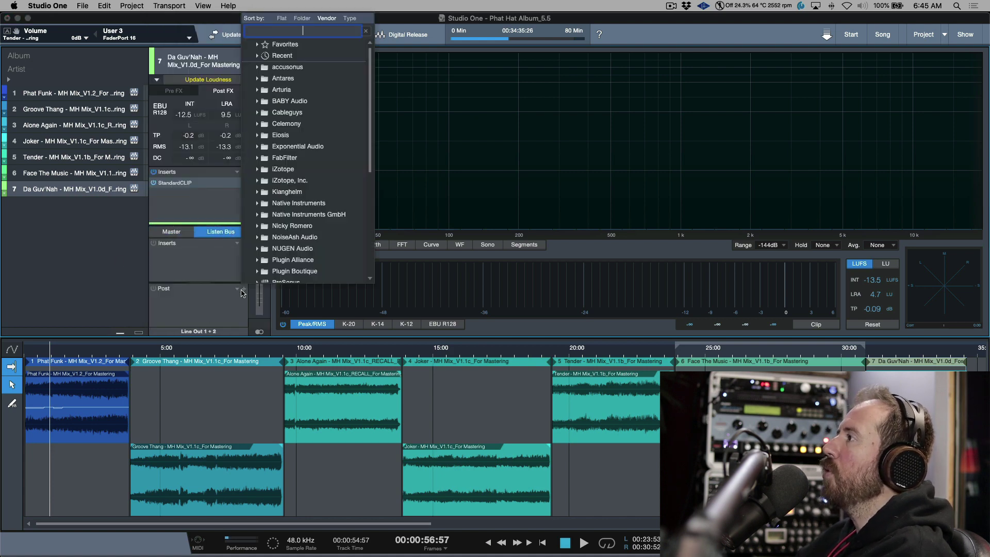
click(214, 264)
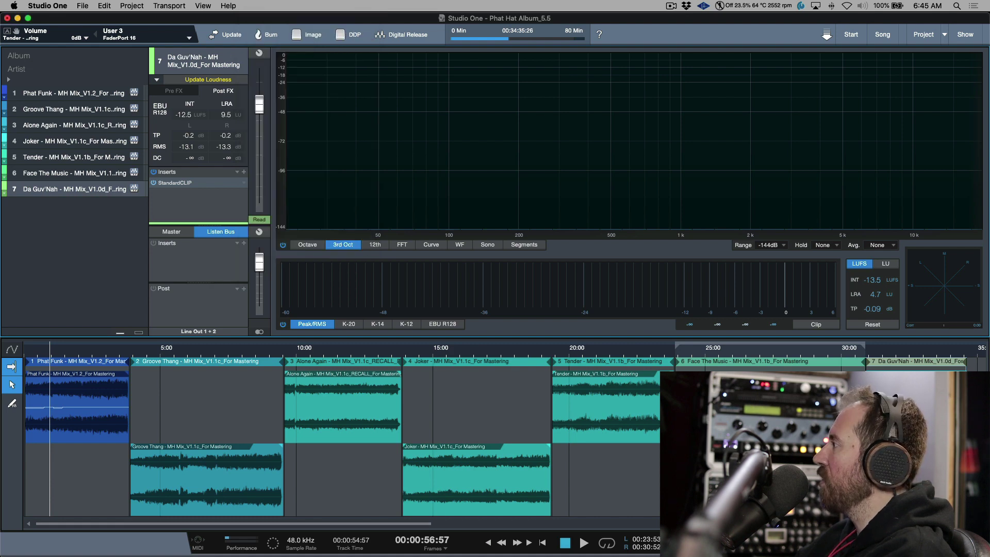
key(F5)
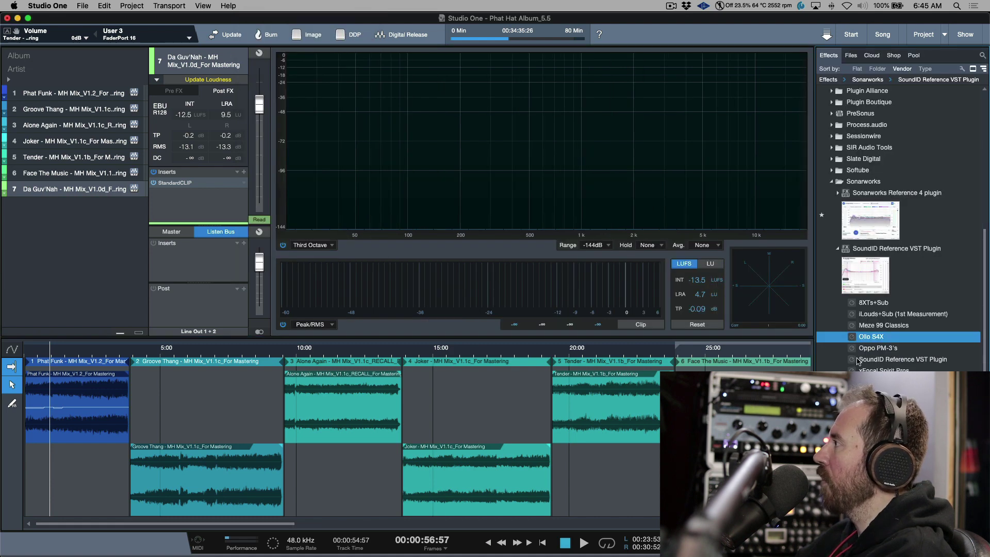
drag(852, 338, 214, 266)
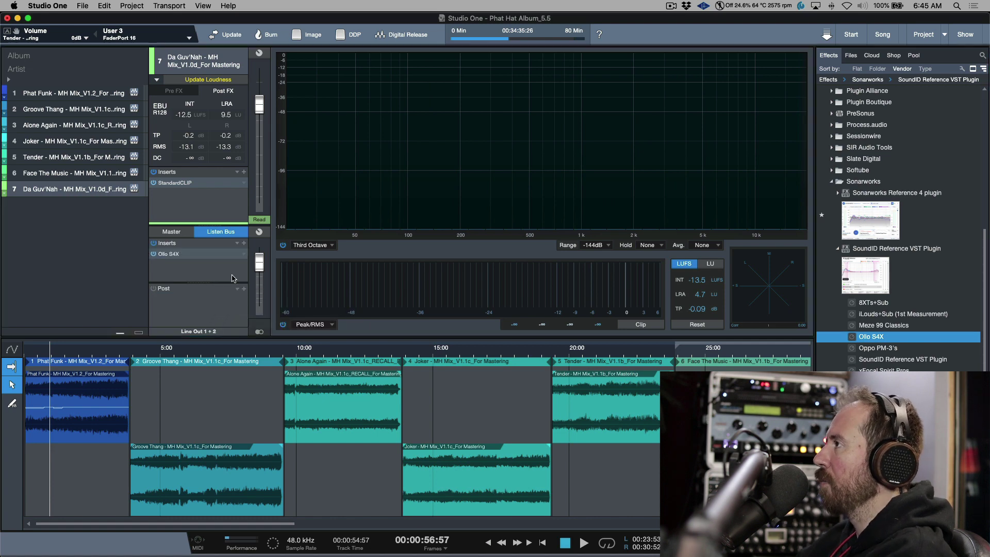
click(553, 257)
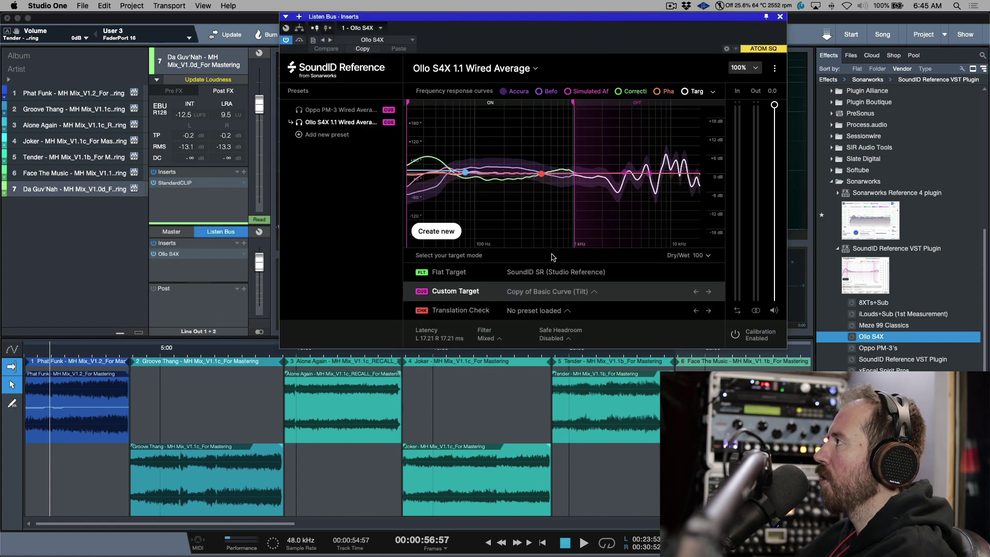
- Lower the SoundID Reference output level to about -1.8, and close the plug-in window and the effects browser
drag(774, 104, 775, 108)
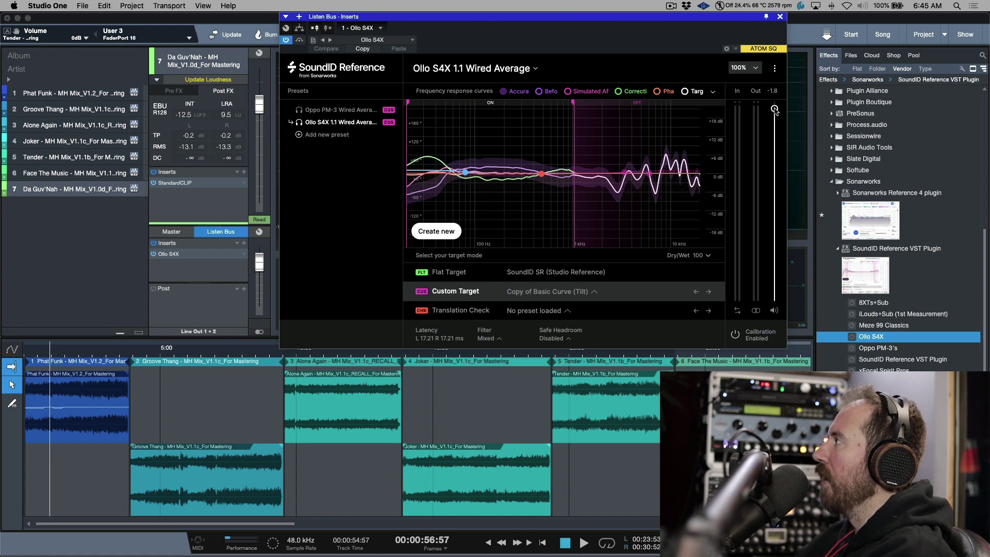
click(781, 16)
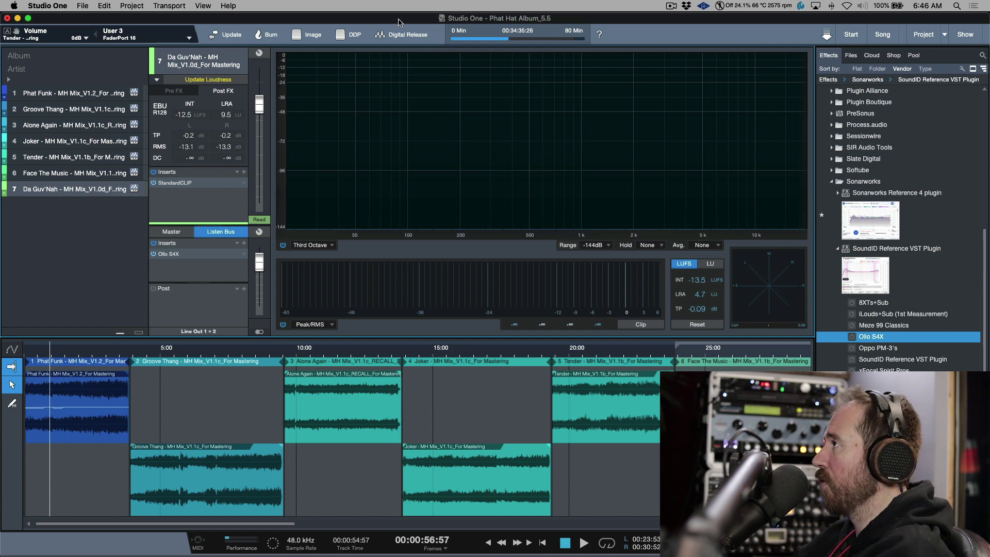
key(F5)
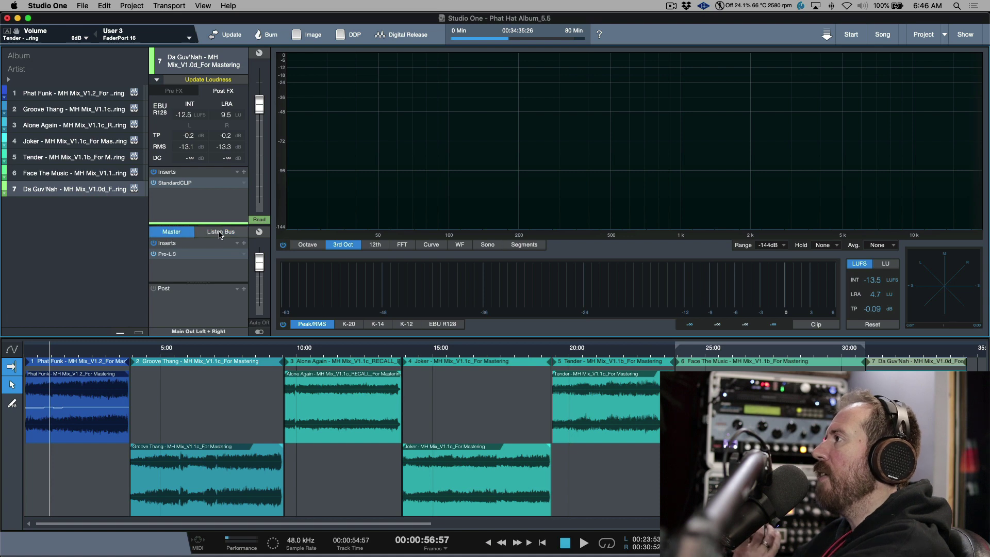
- Switch between the Master and the Listen Bus to compare their insert plug-ins, ending on the Master
click(181, 233)
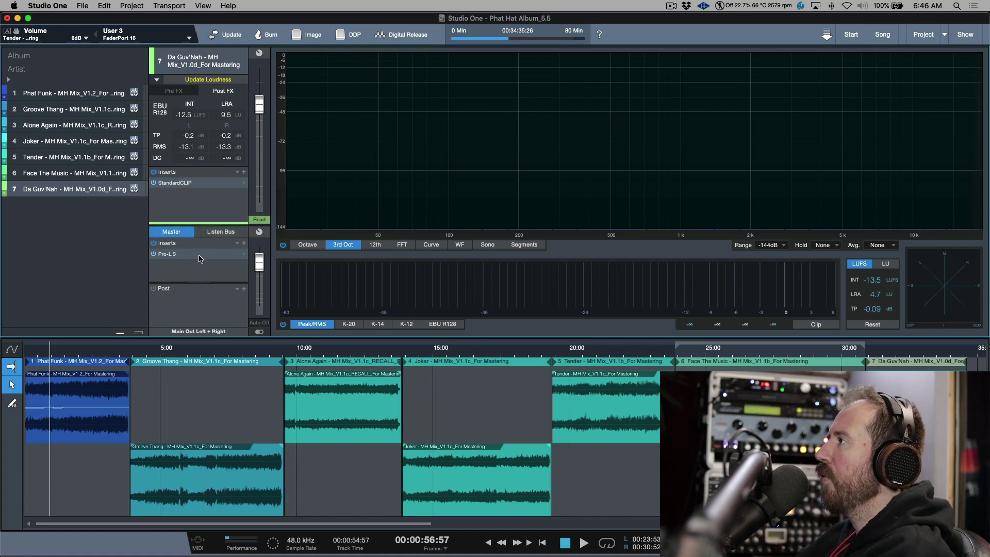
click(221, 233)
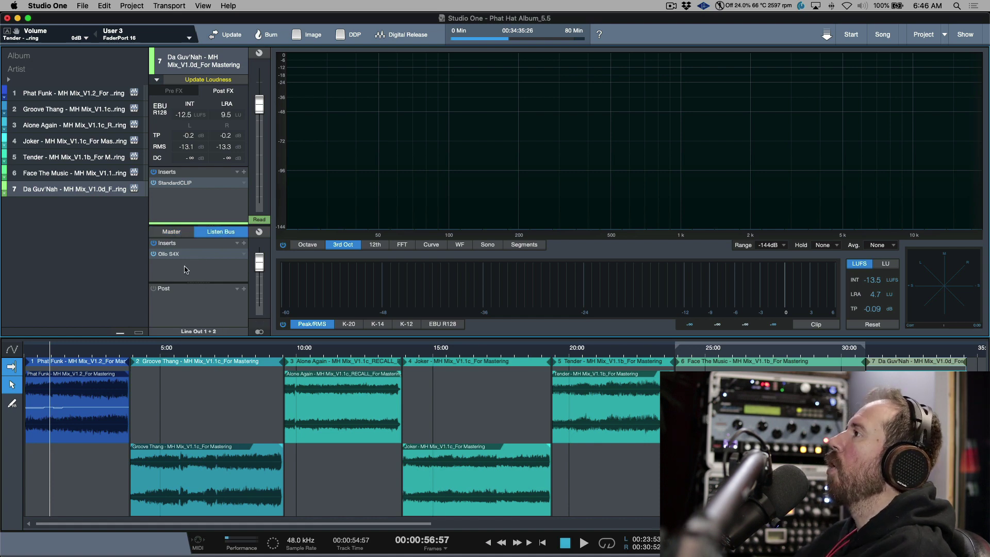
click(173, 232)
click(227, 231)
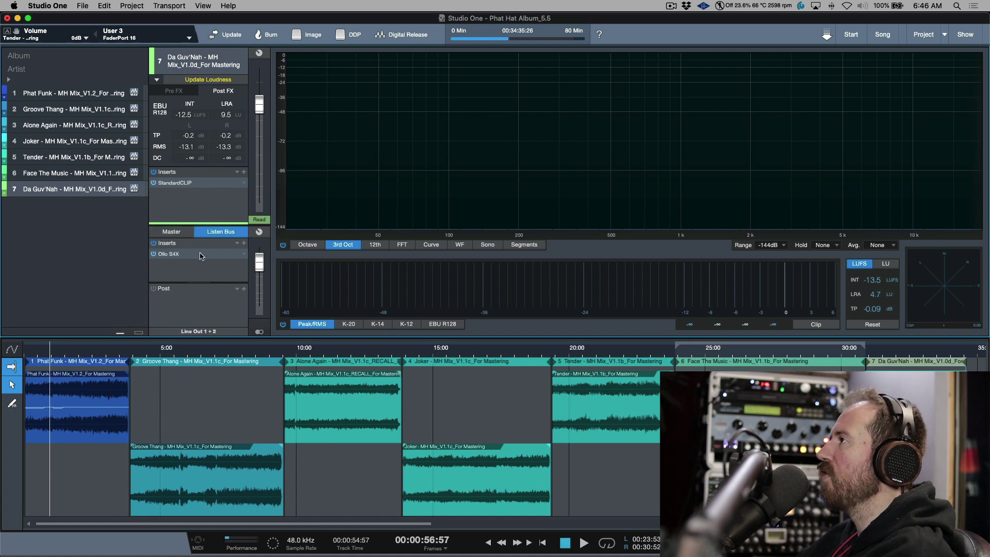
click(175, 232)
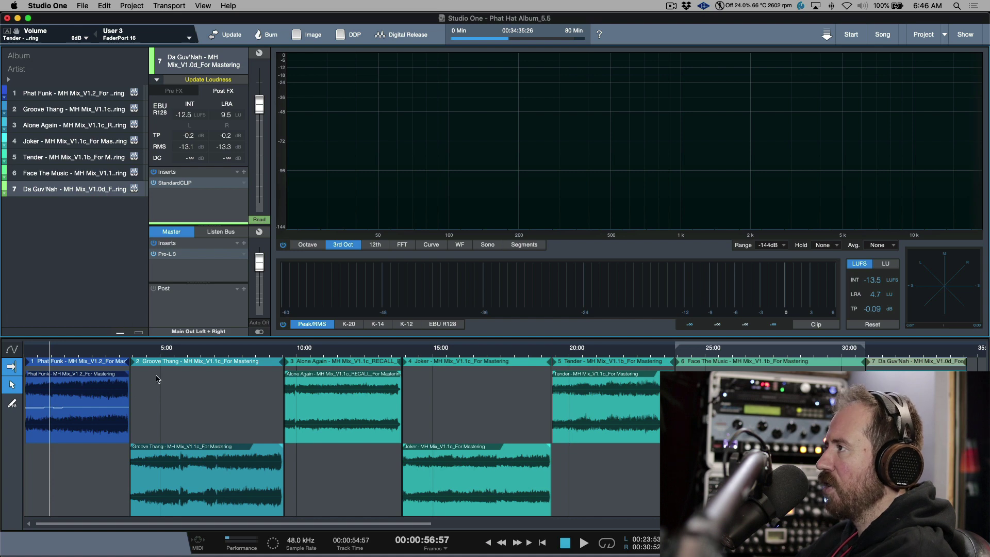
- Turn off the gain envelope of the Phat Funk event and start playback just before the 0:40 mark
key(e)
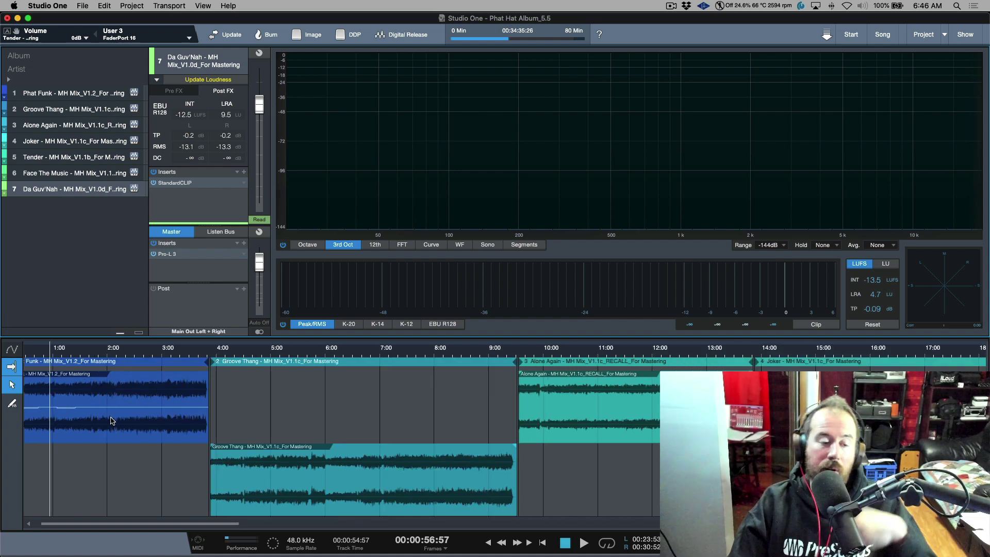
key(e)
click(183, 422)
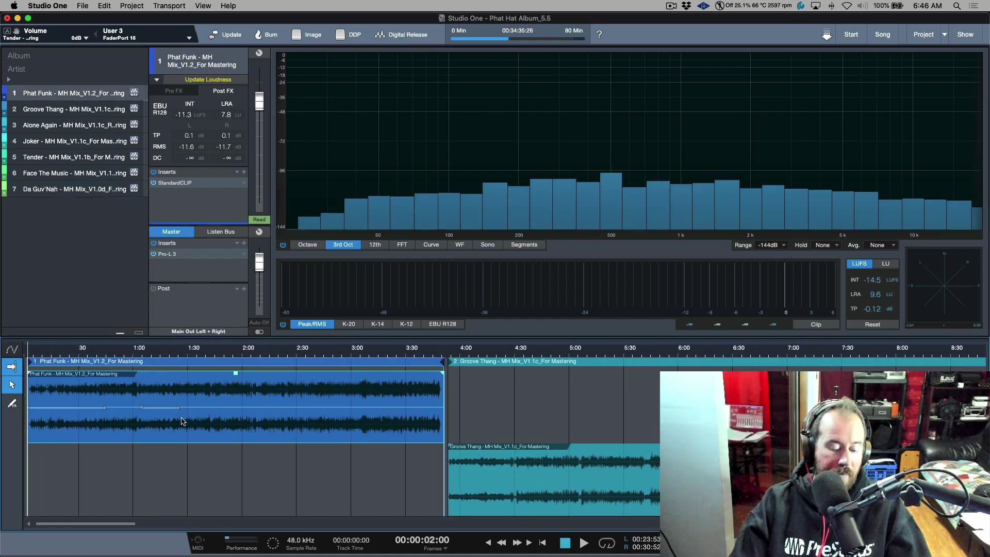
key(w)
key(w)
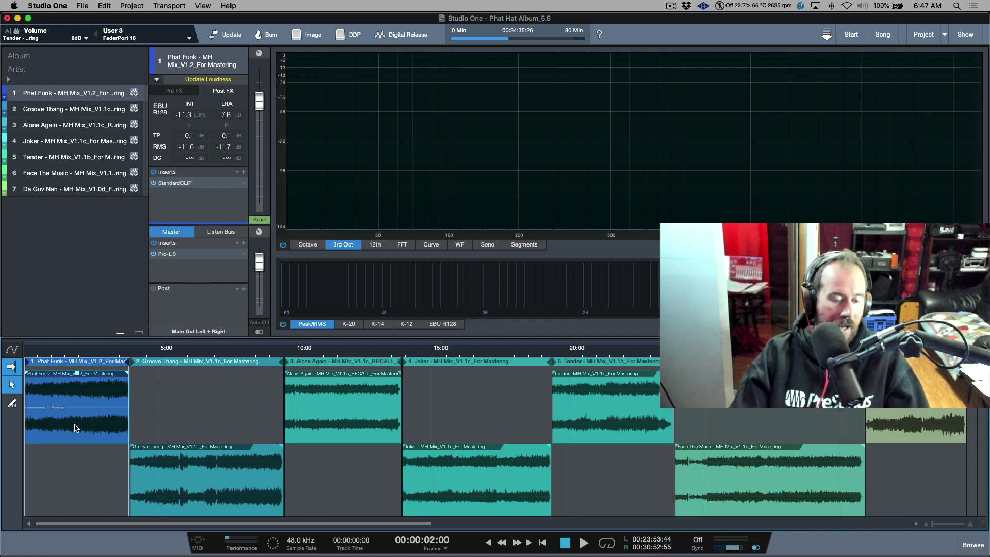
key(z)
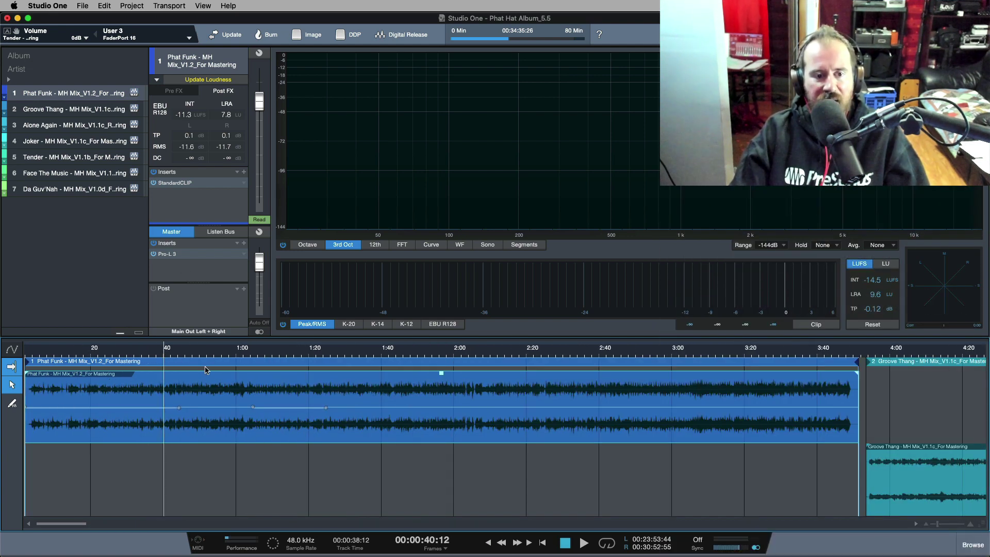
right_click(202, 433)
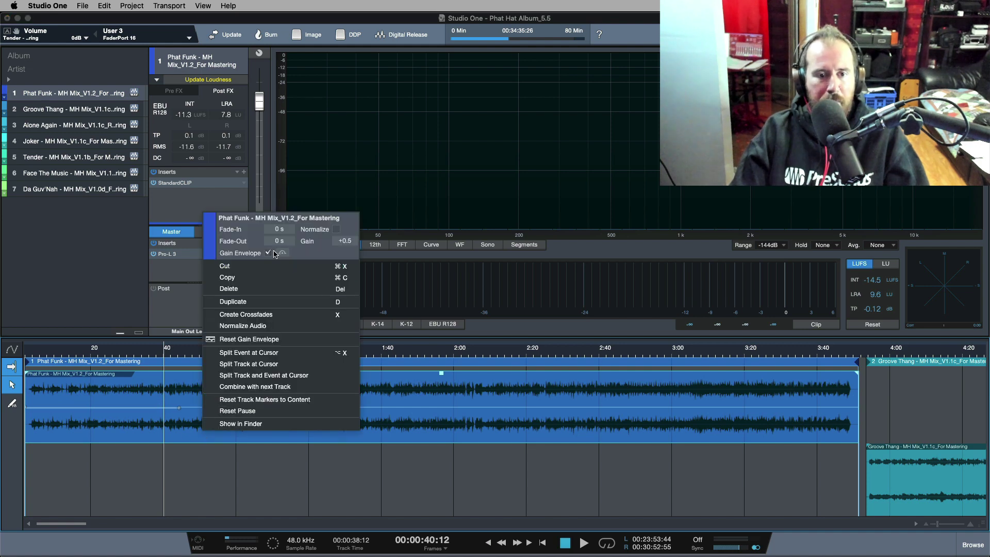
click(248, 507)
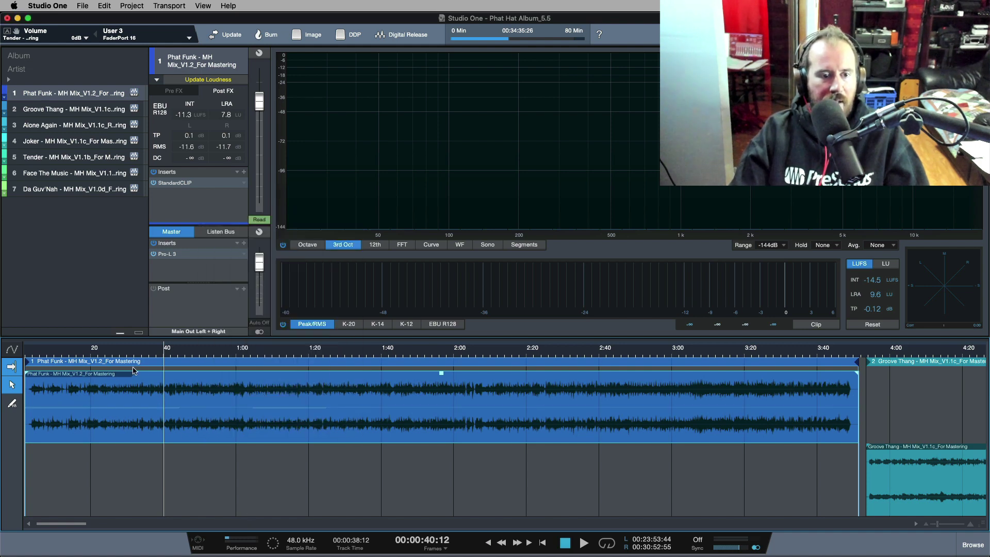
key(space)
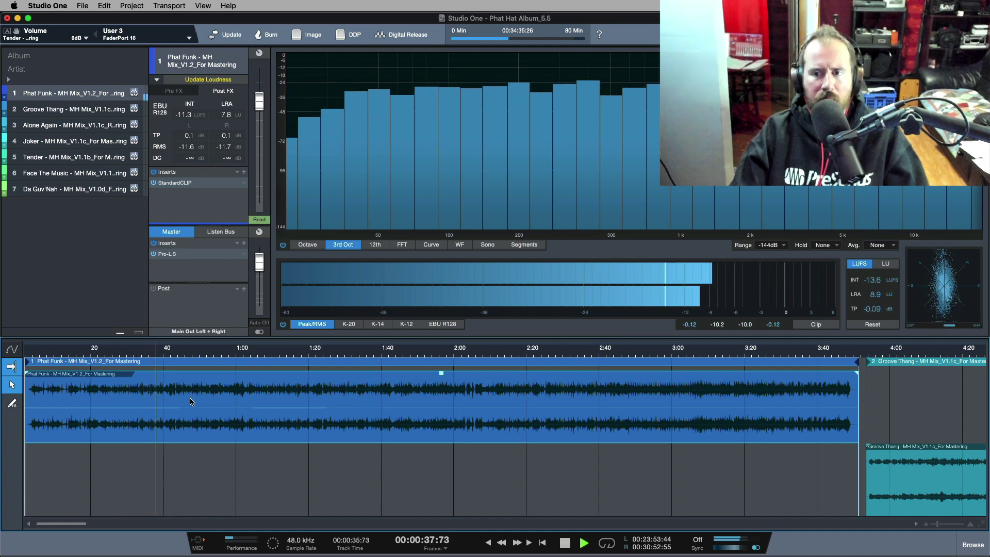
- Play the Phat Funk event again from just before the 0:40 mark with its gain envelope off
key(space)
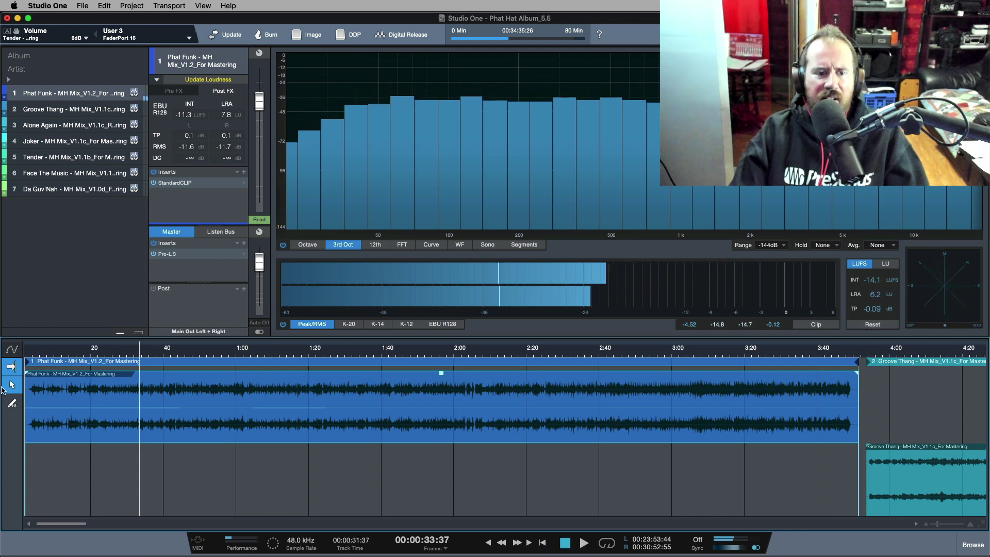
click(168, 355)
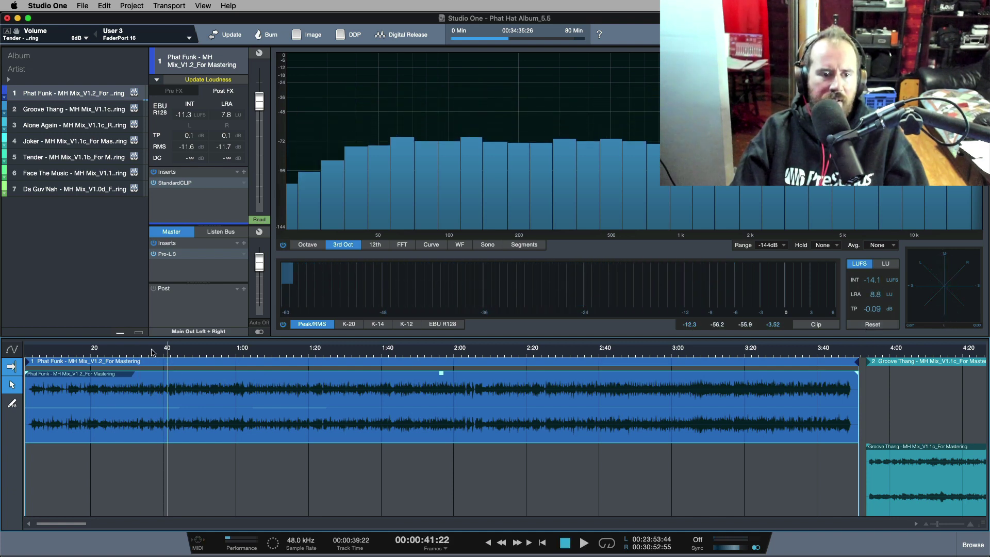
key(space)
key(e)
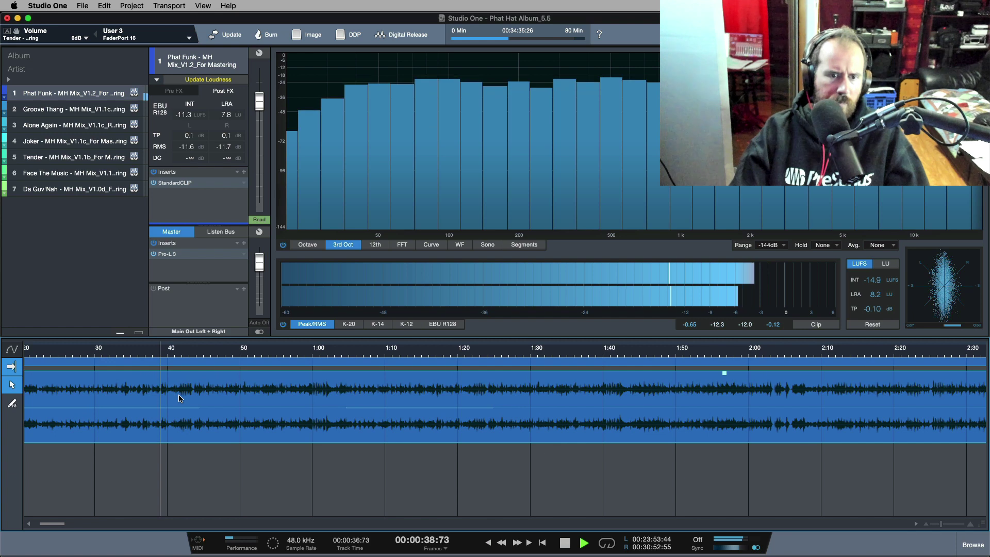
key(space)
- Turn the gain envelope of the Phat Funk event back on and play the same passage for comparison
right_click(241, 435)
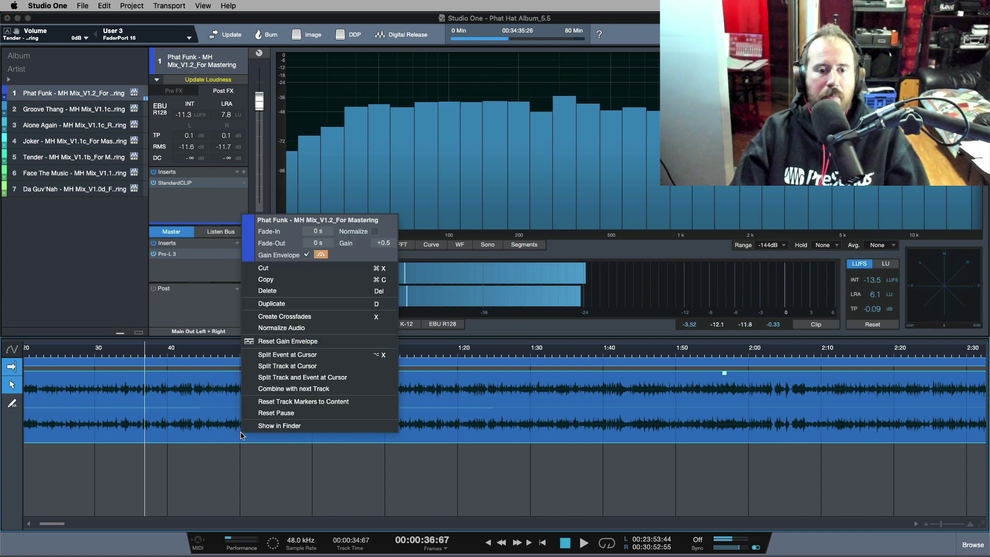
click(204, 490)
scroll(170, 400, left, 5)
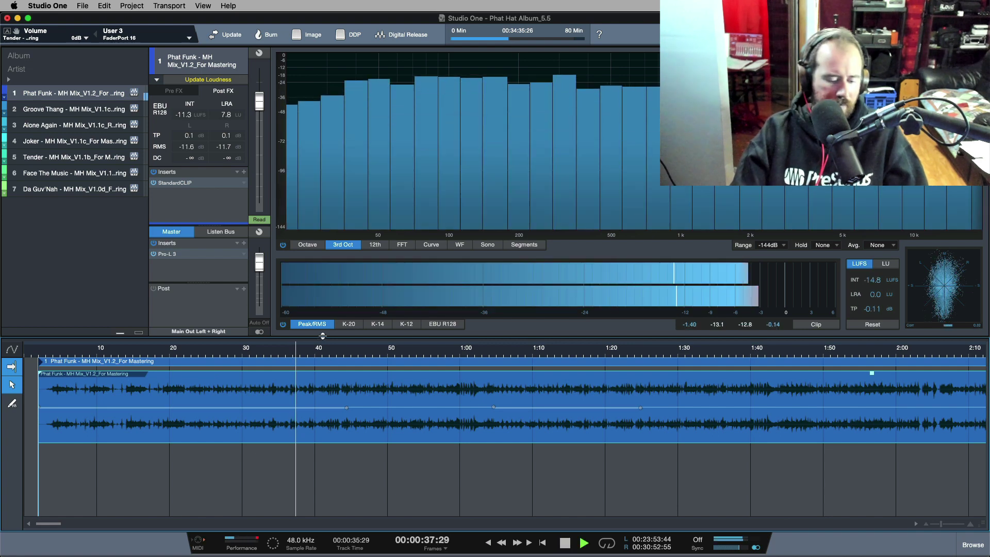
key(w)
key(w)
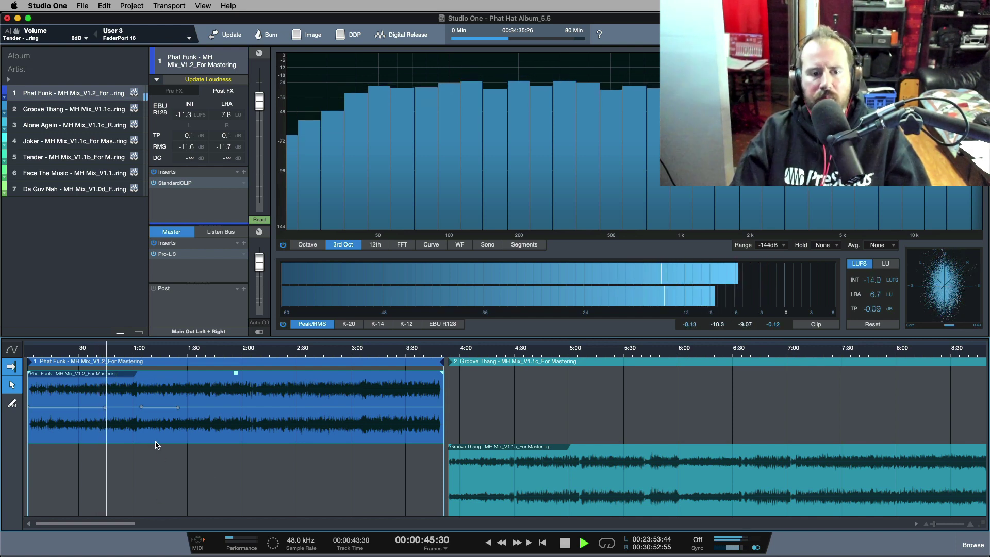
key(space)
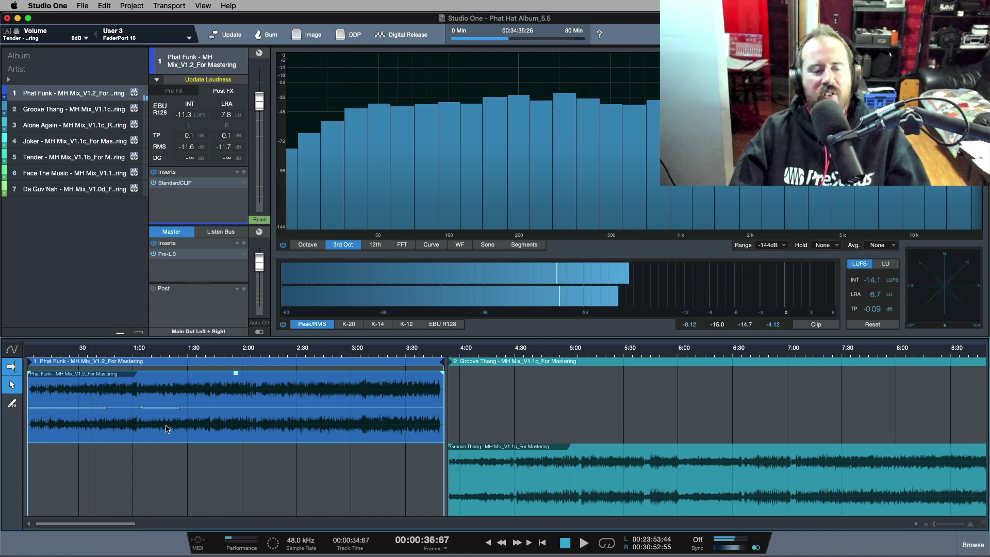
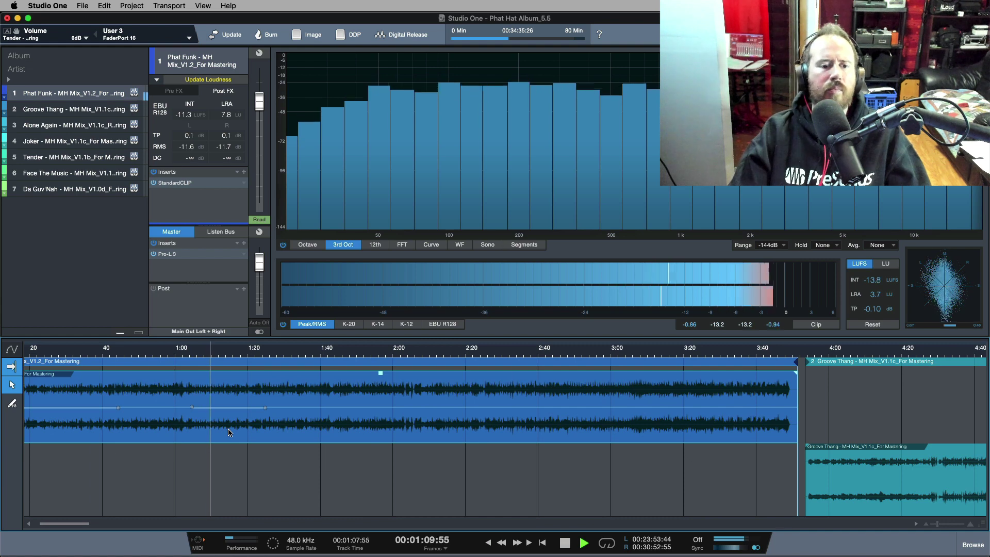
- Stop playback, show the automation tracks and examine Phat Funk's volume automation between about 2:20 and 3:30
key(space)
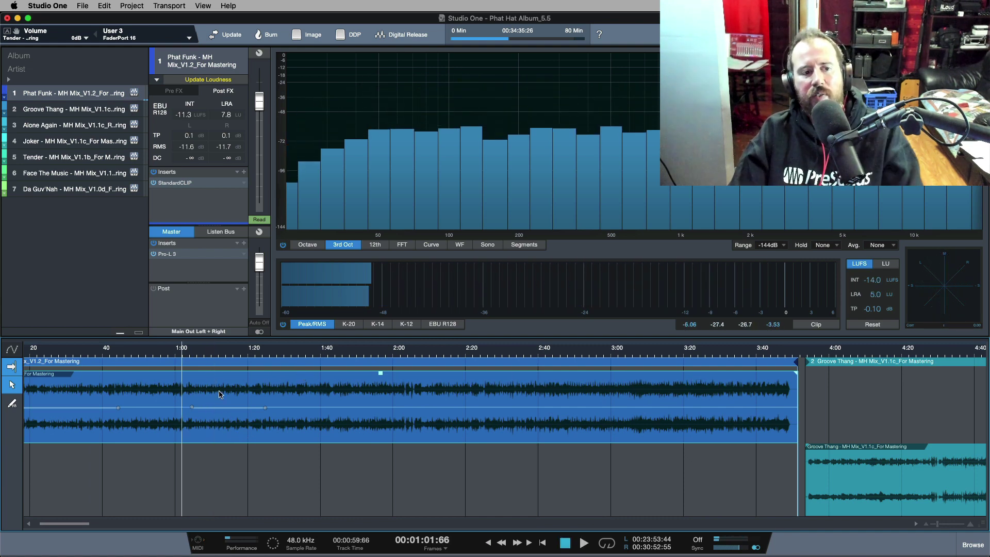
key(a)
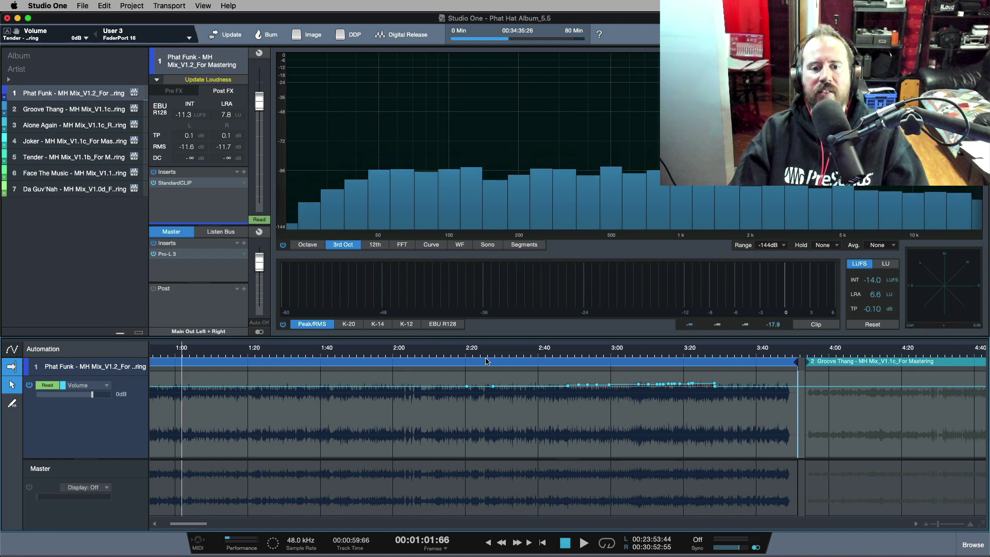
click(468, 352)
click(537, 352)
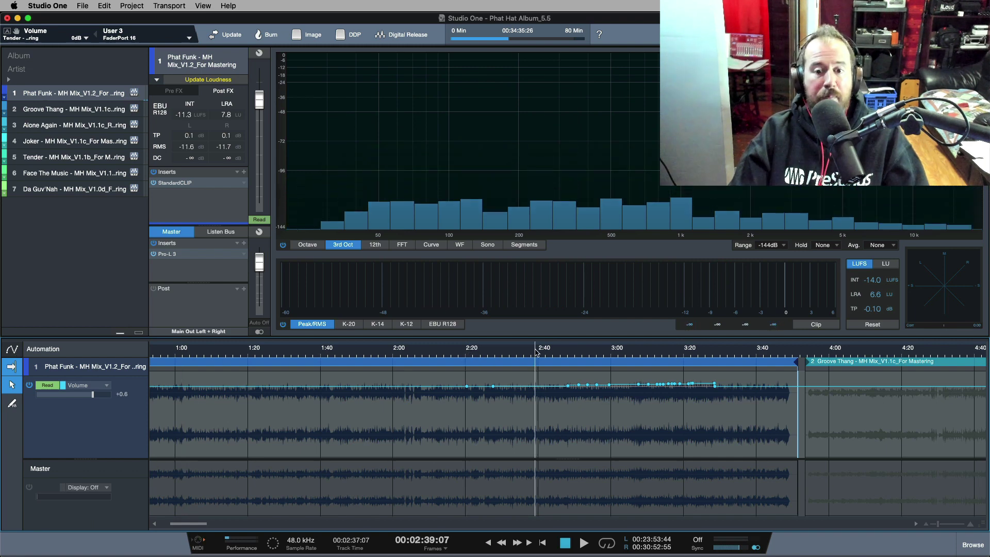
click(569, 353)
key(w)
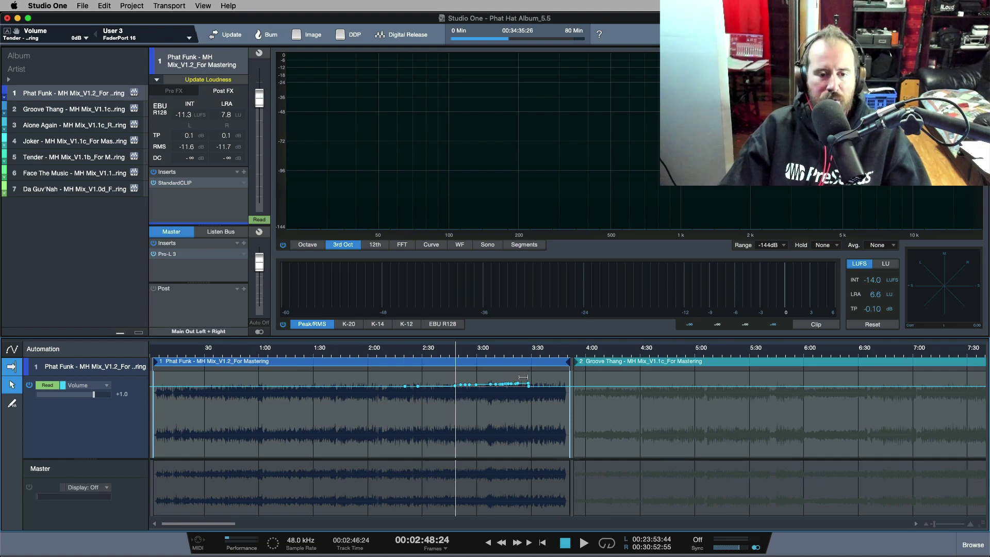
key(e)
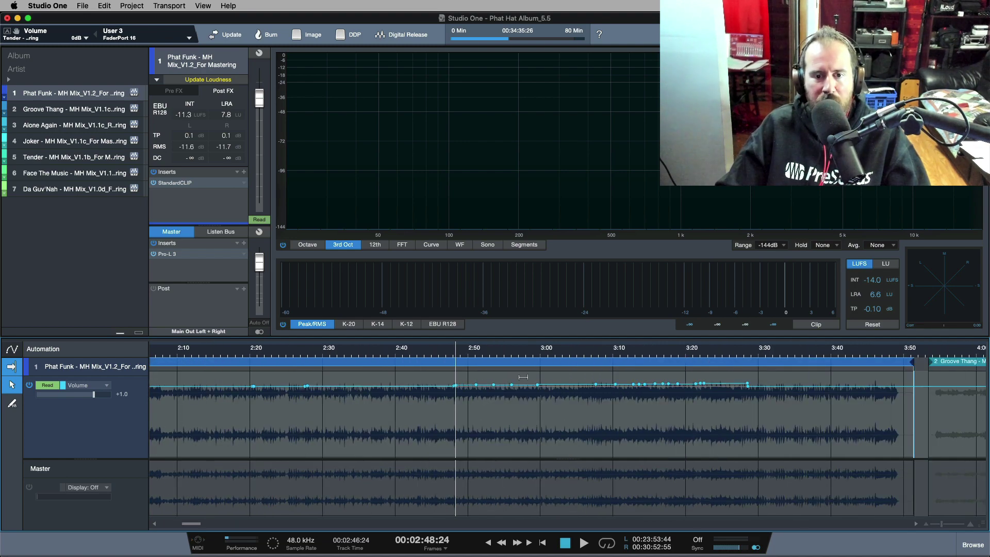
key(w)
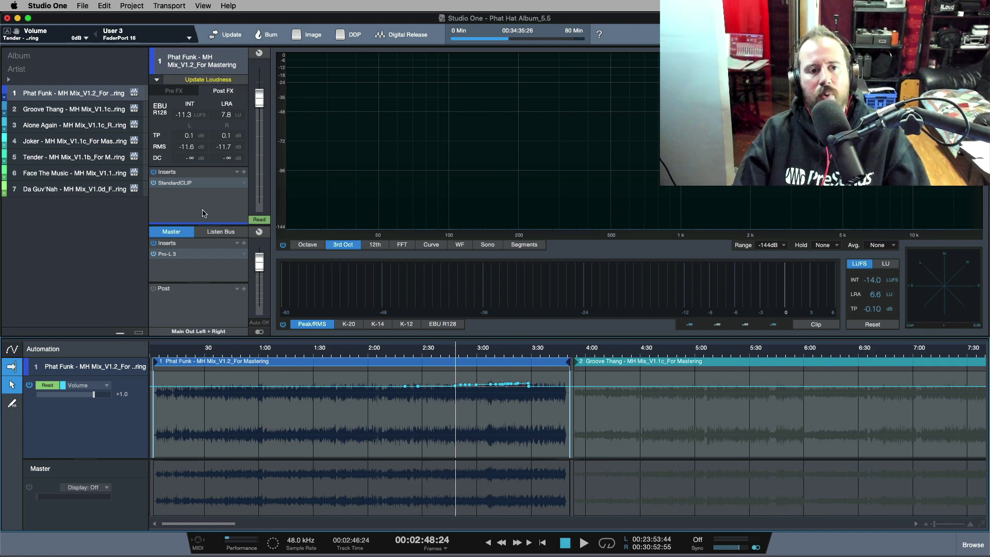
- Open the StandardCLIP insert of Phat Funk and the Pro-L insert of the Master, and arrange their windows side by side
double_click(215, 184)
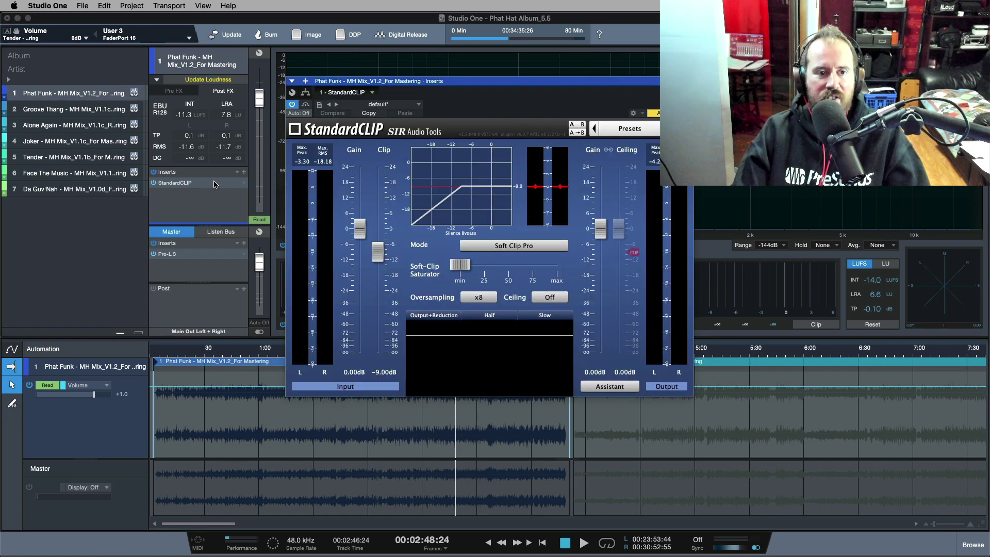
double_click(206, 255)
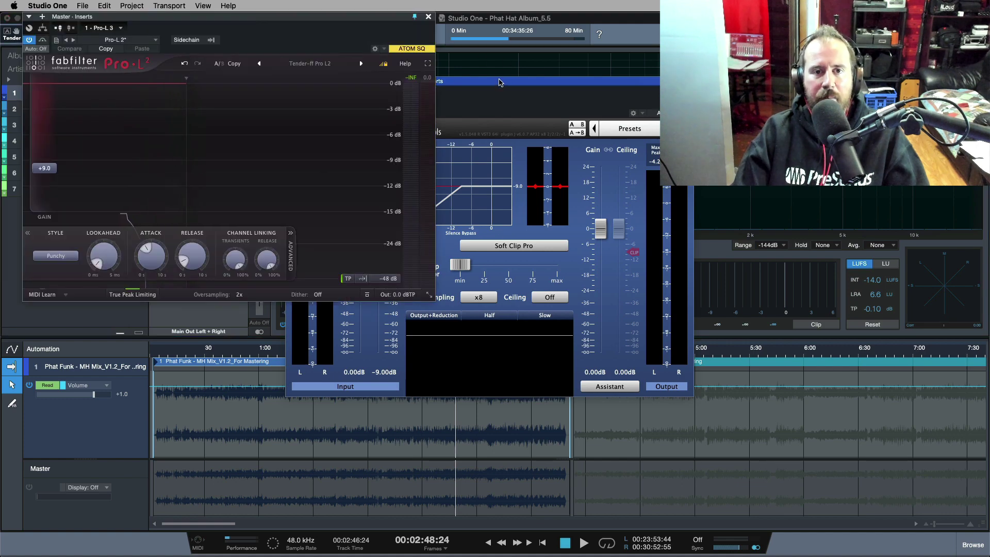
drag(499, 82, 650, 18)
- Play Phat Funk from about 2:35 to watch the clipper and limiter, resetting the loudness measurement along the way
click(433, 353)
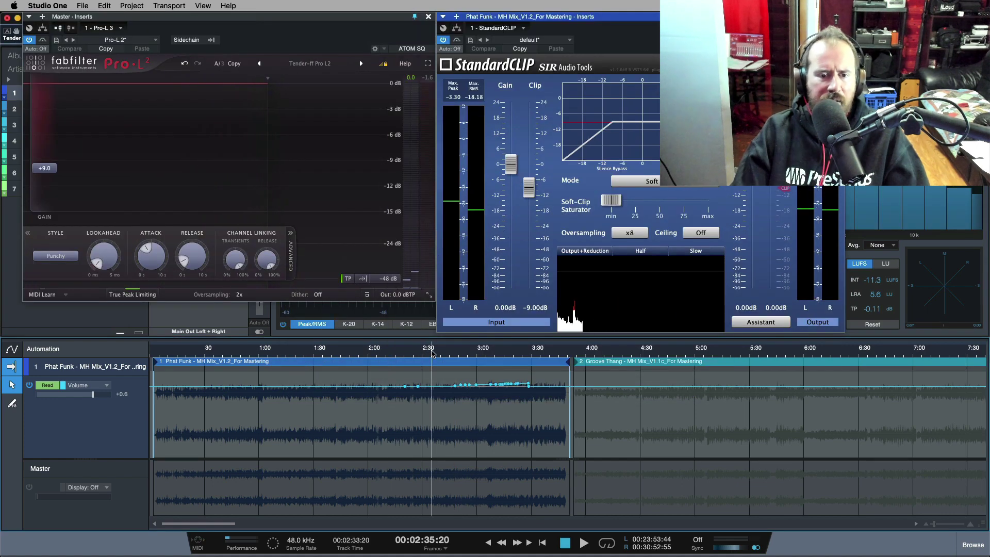
key(space)
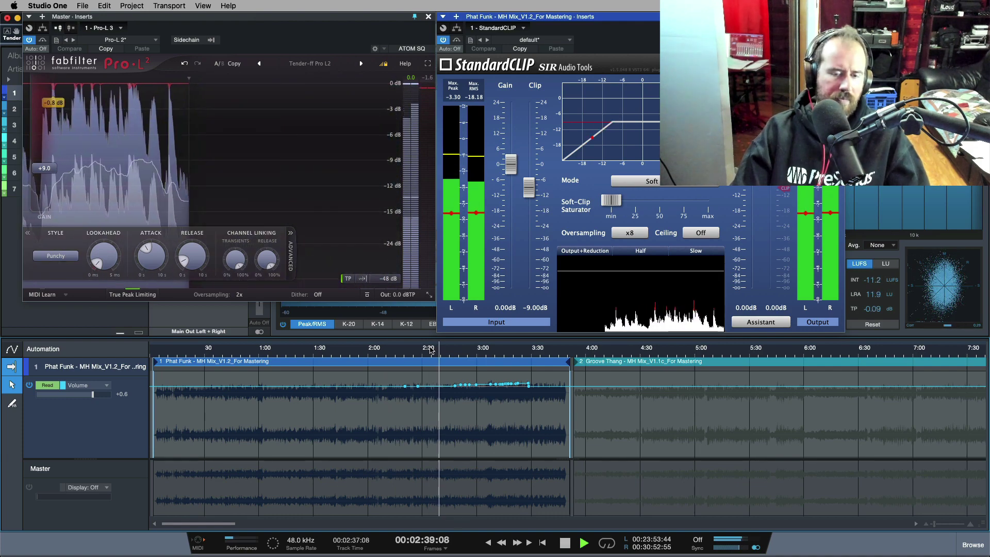
key(w)
key(e)
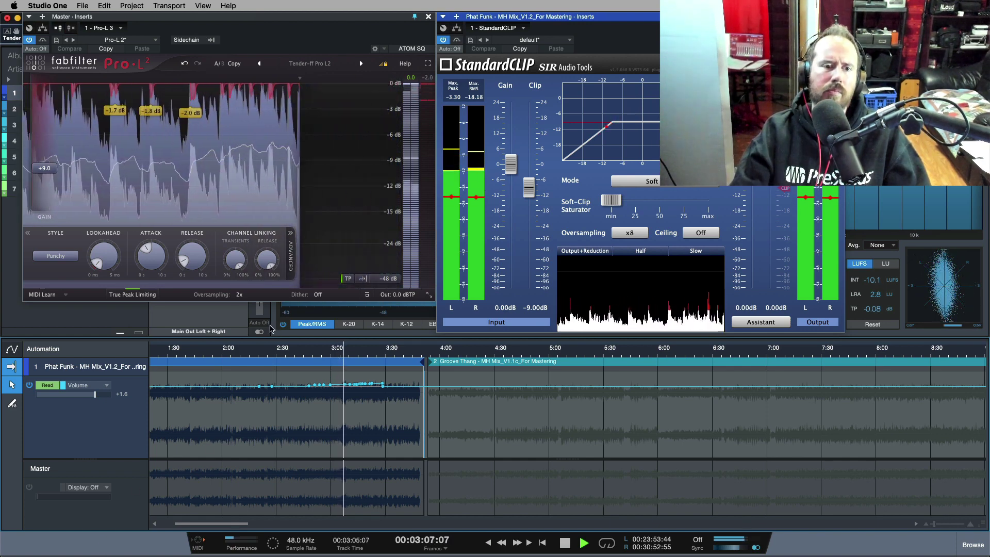
mouse_move(190, 258)
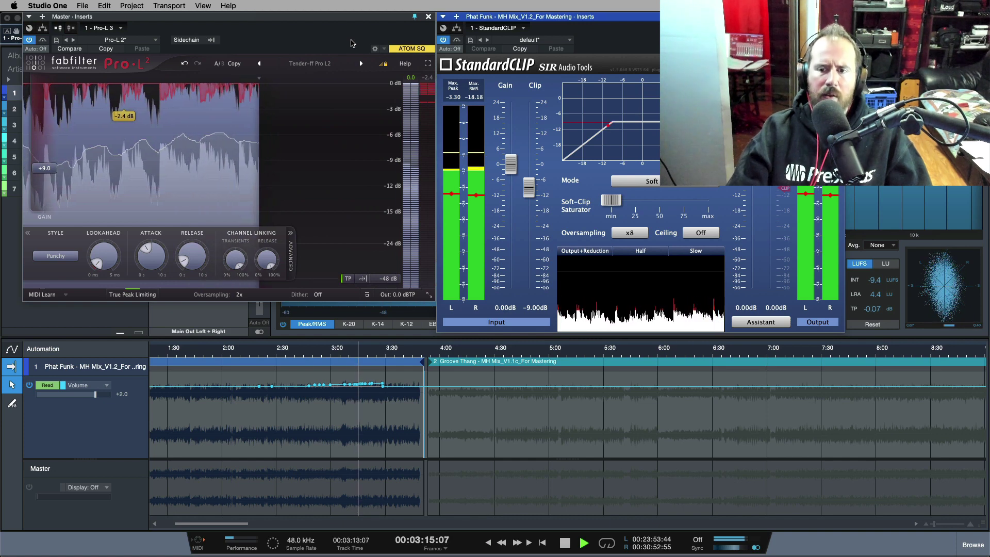
click(879, 325)
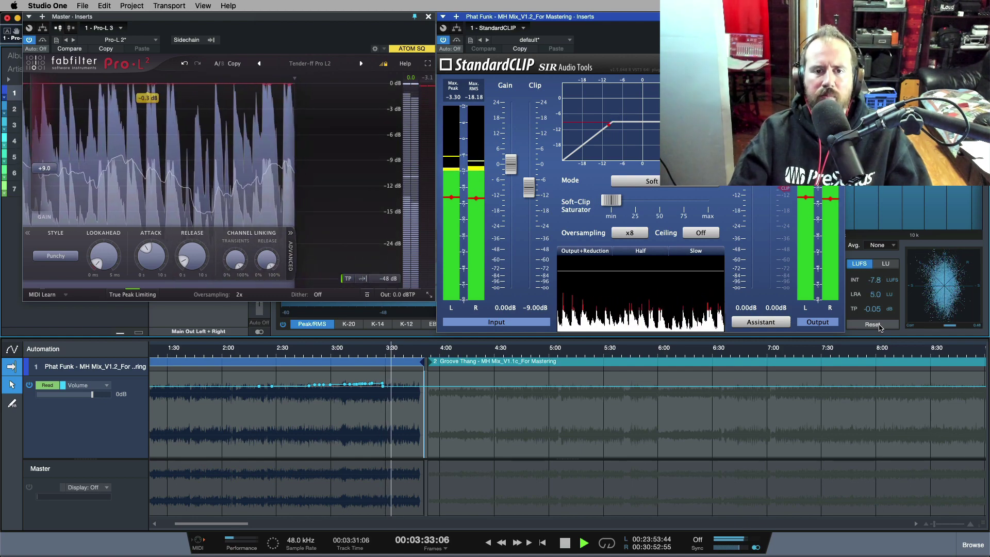
key(space)
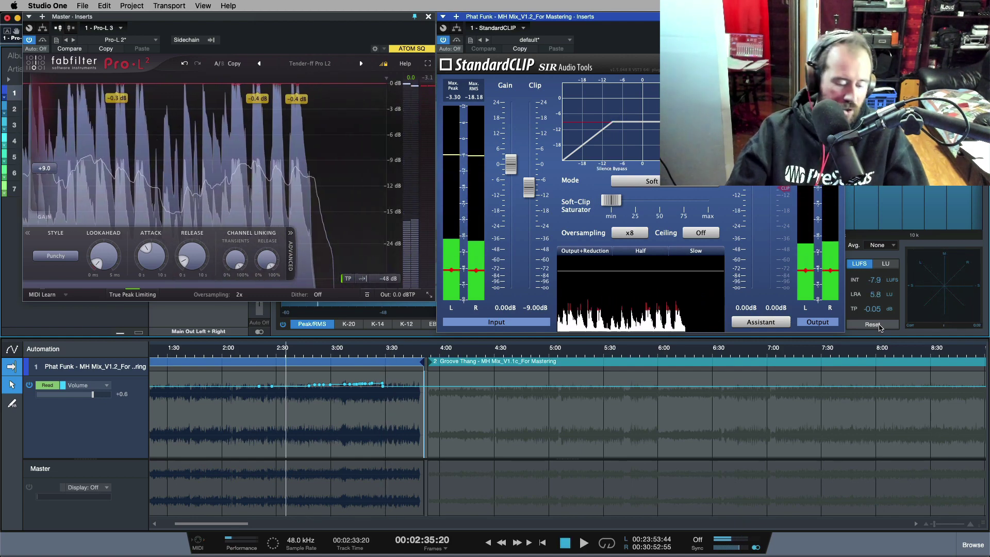
- Close the plug-in windows and hide the automation tracks to return to the event view of the whole album
key(w)
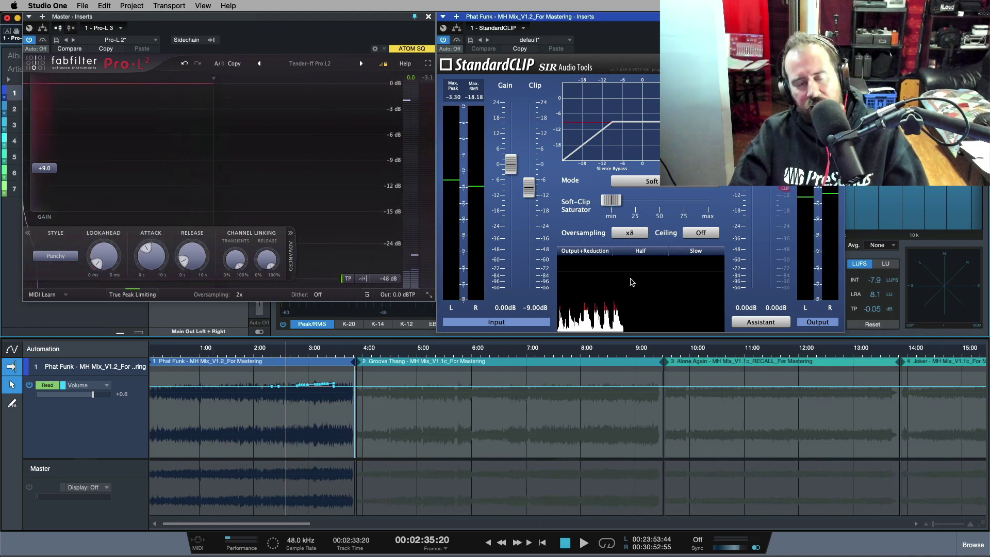
mouse_move(547, 292)
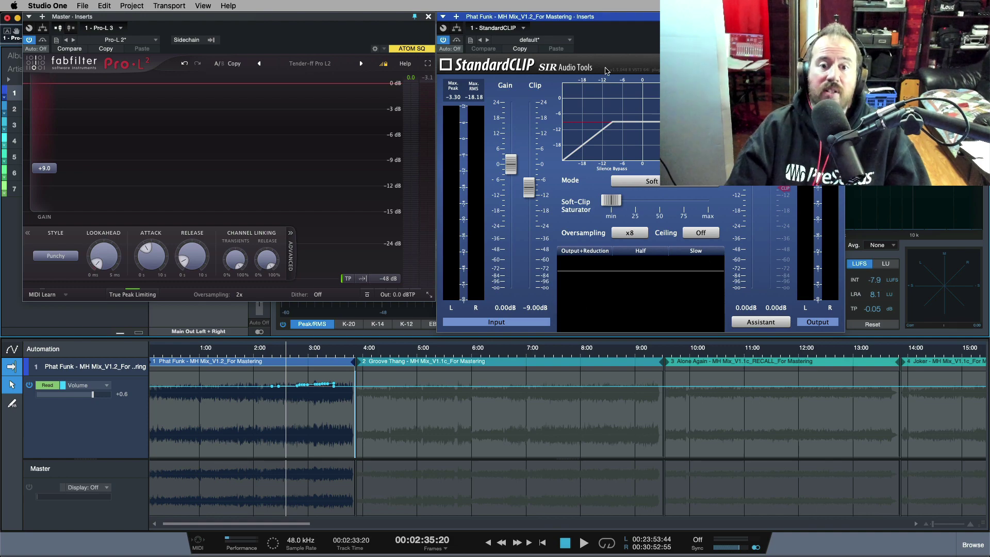
mouse_move(531, 189)
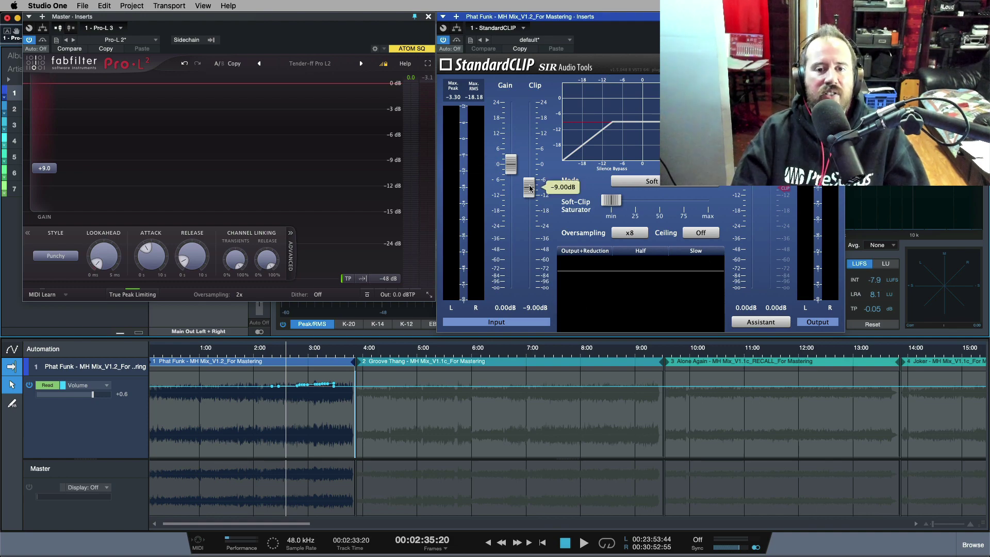
key(Escape)
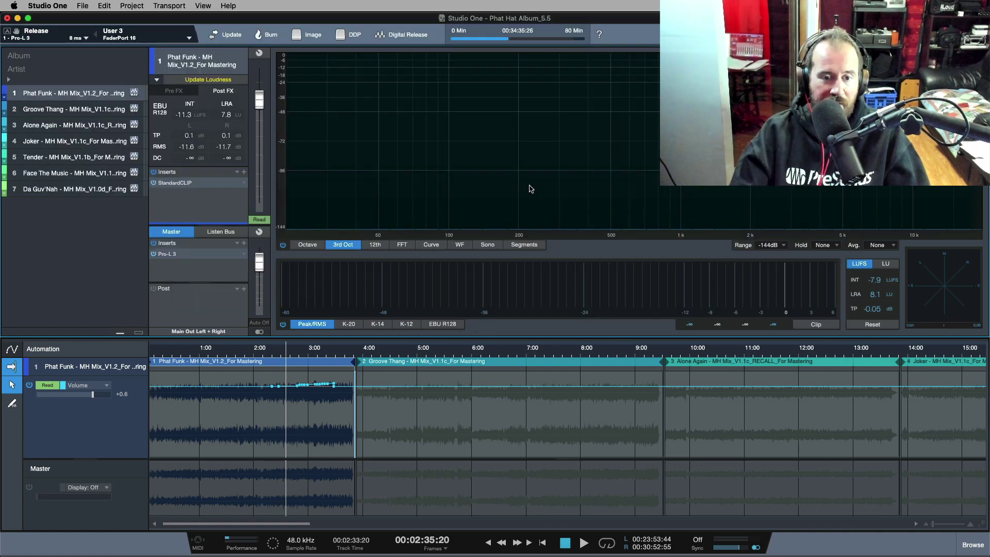
key(w)
key(w)
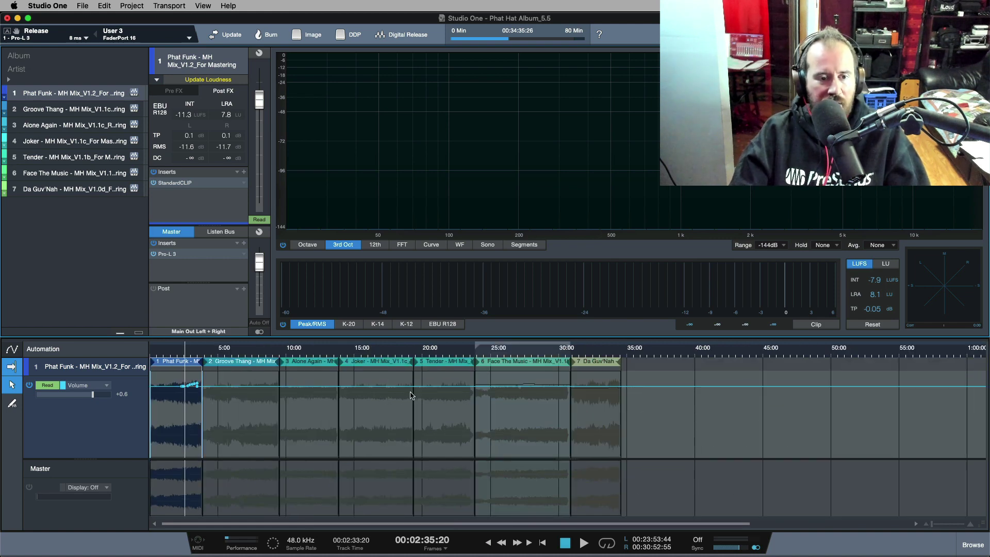
key(a)
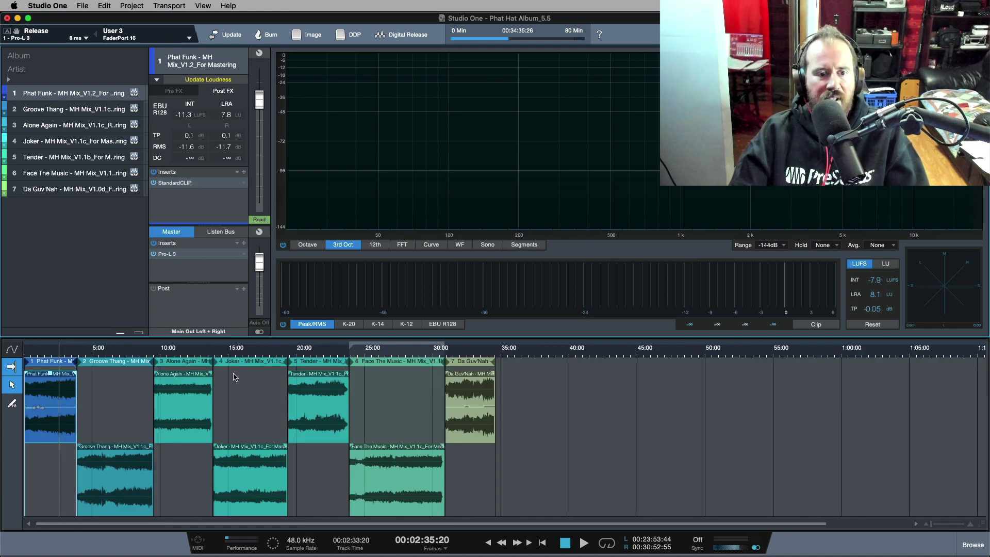
- Select the Groove Thang event and start playback within it at about 6:55
click(118, 352)
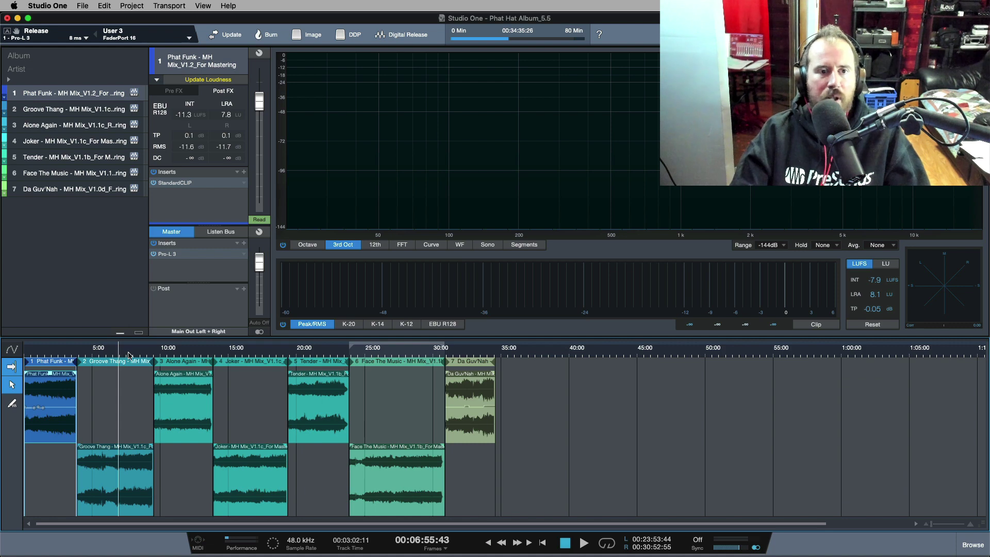
click(129, 484)
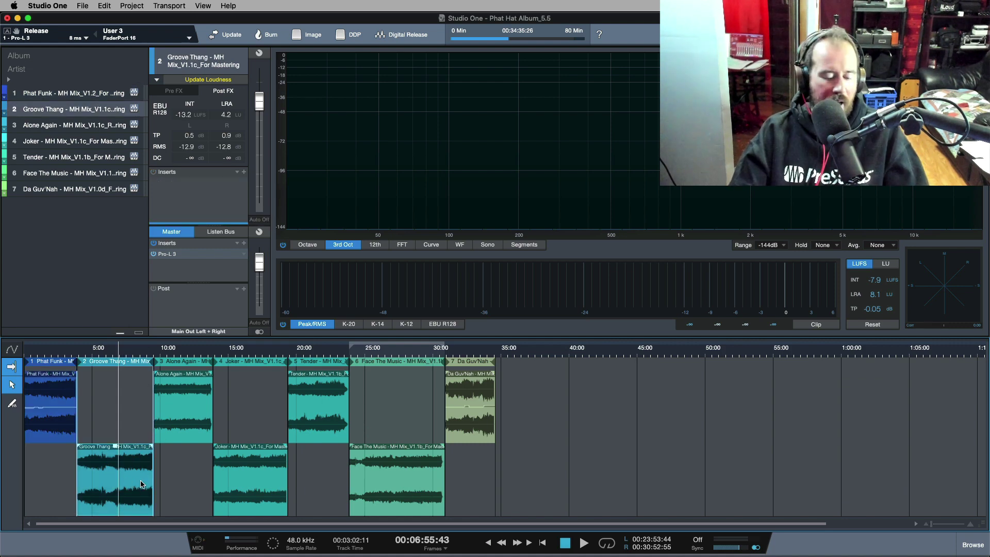
key(e)
key(e)
key(e)
key(e)
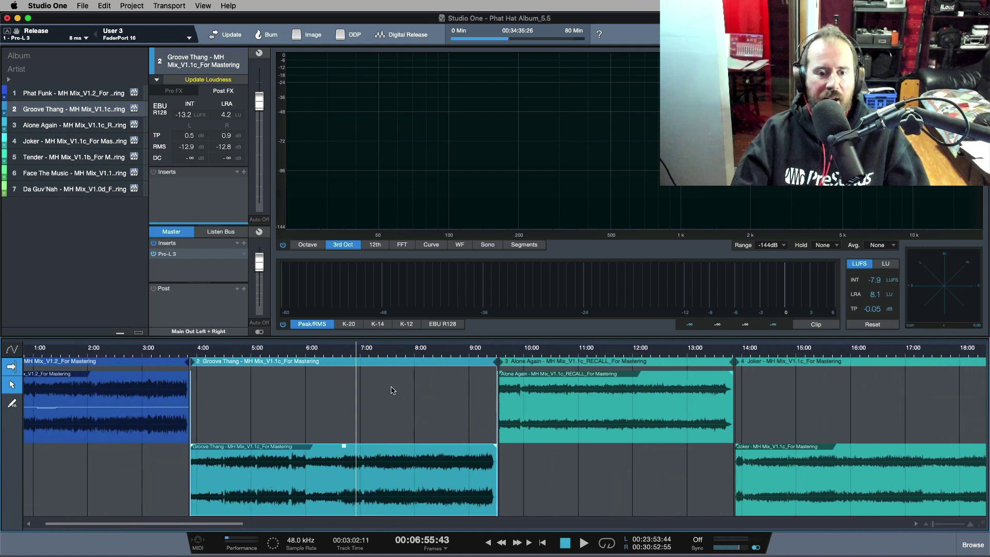
key(space)
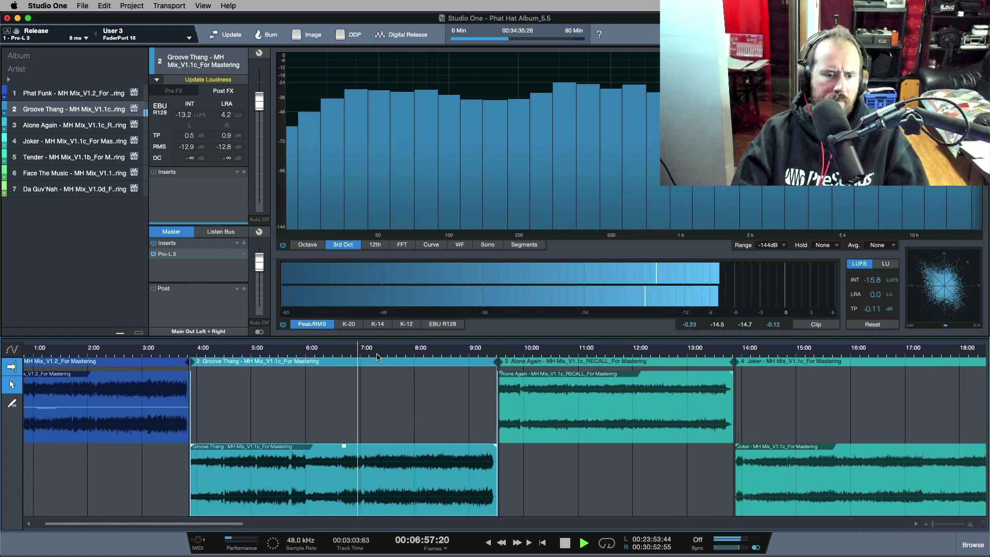
- Play Groove Thang from its beginning and turn on the gain envelope of its event
click(416, 500)
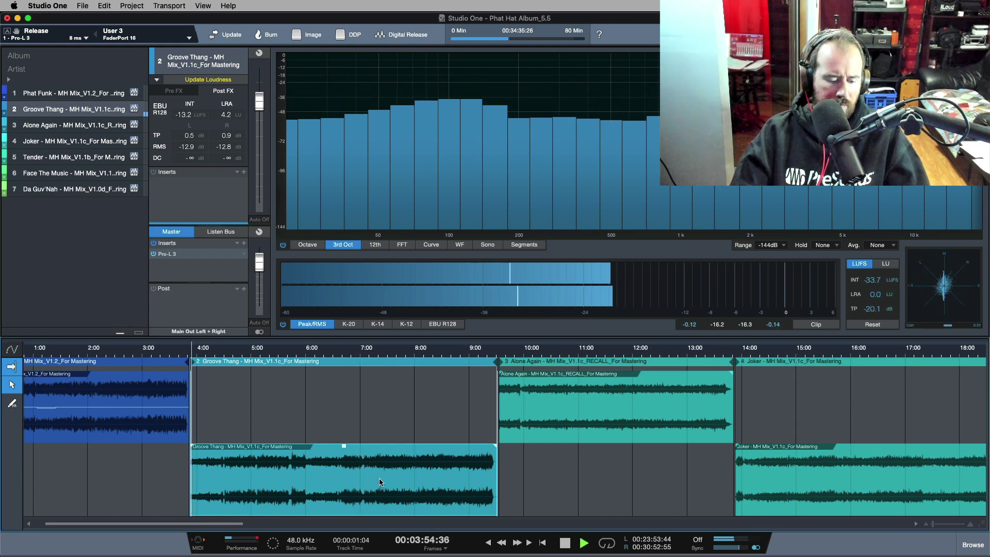
key(e)
key(e)
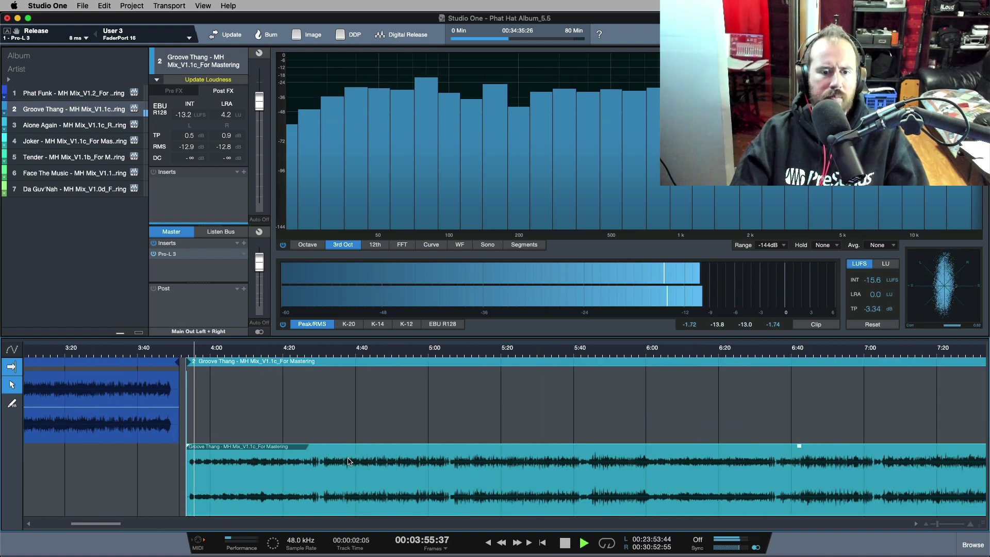
right_click(413, 502)
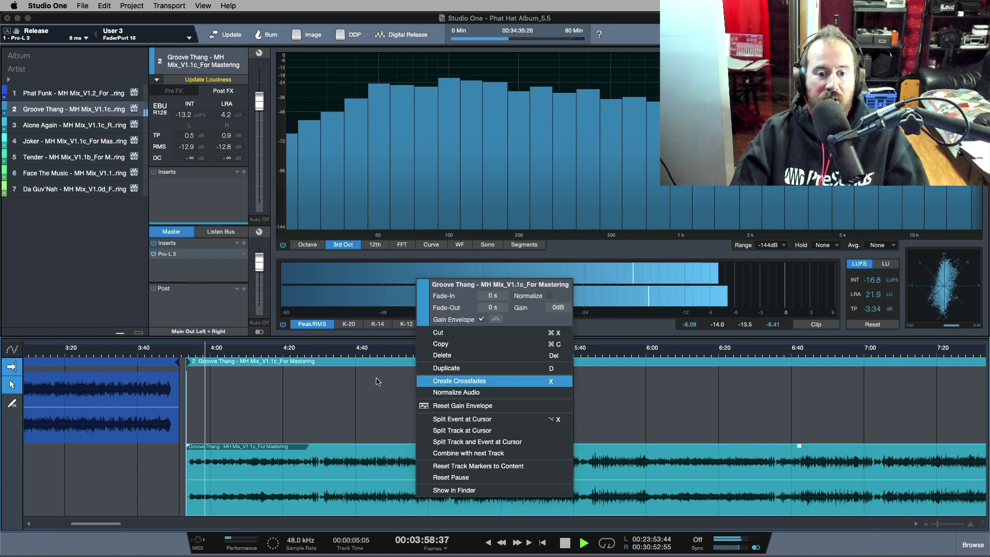
- Turn on the gain envelope for the Alone Again, Joker, Tender and Face The Music events together and stop playback
click(361, 405)
key(w)
key(w)
key(w)
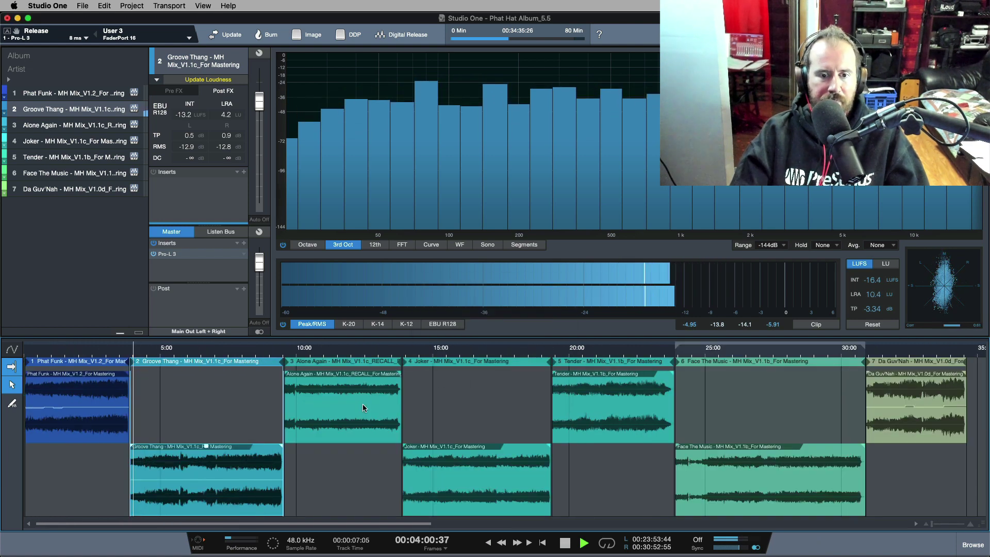
key(w)
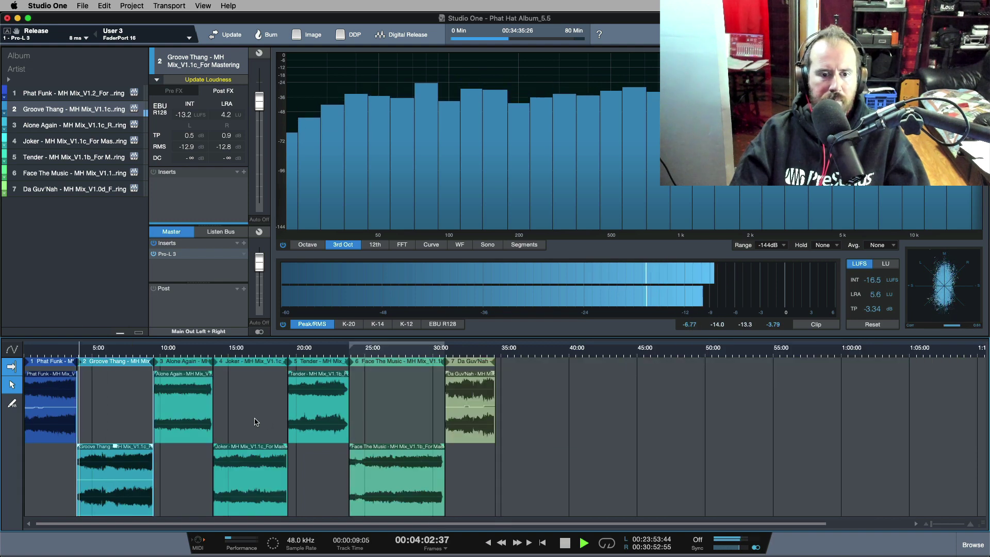
right_click(193, 425)
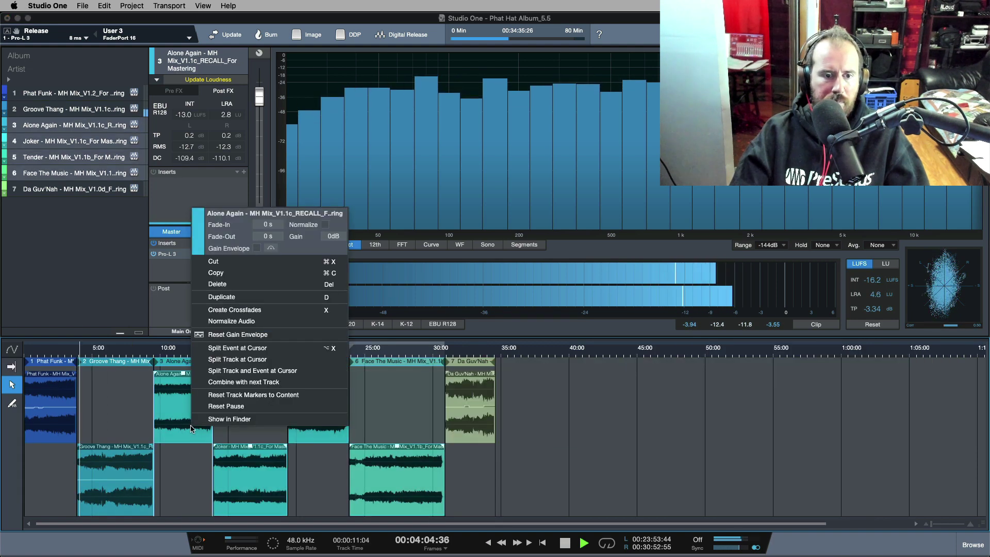
click(256, 249)
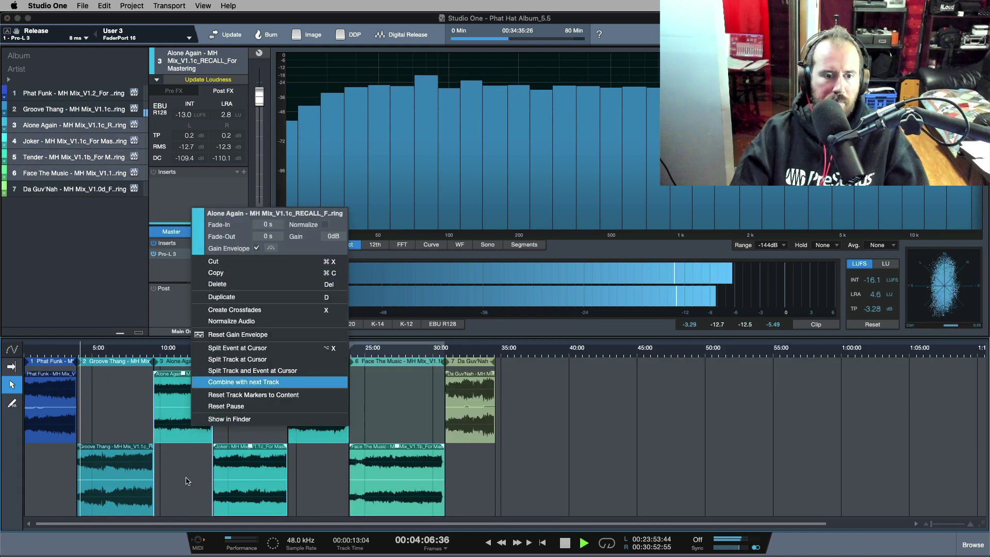
click(122, 409)
key(space)
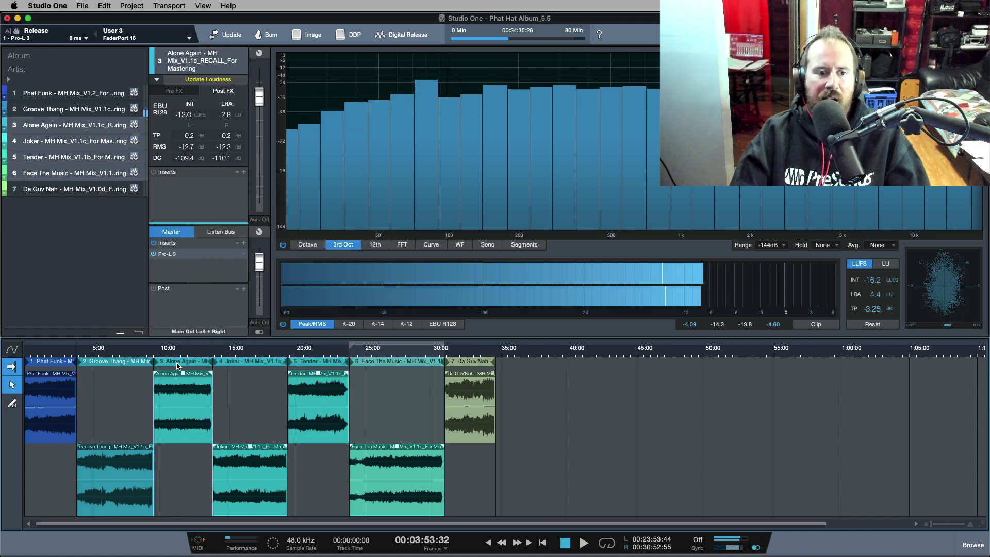
- Play Alone Again from about 10:45 to listen to it while viewing its waveform and gain envelope up close
click(172, 351)
key(space)
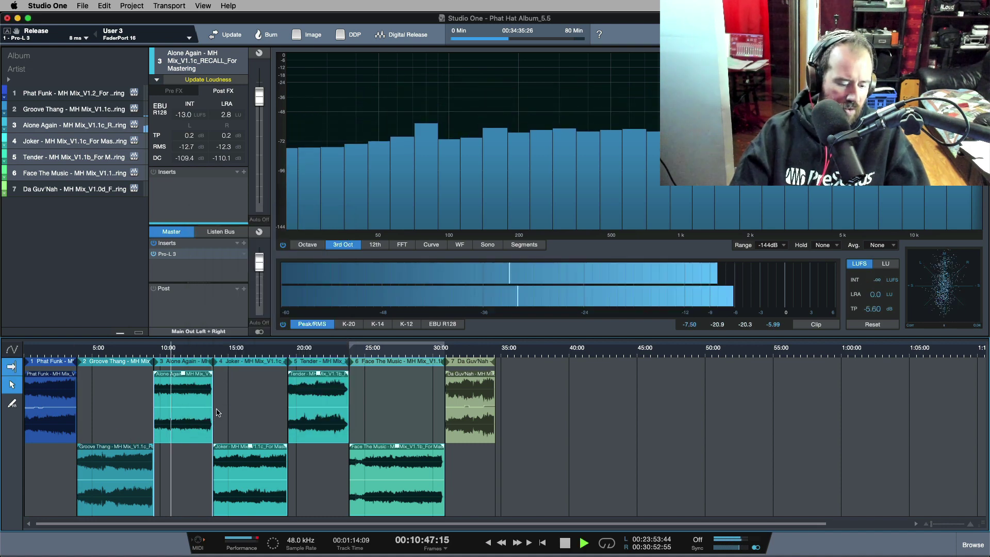
key(e)
key(e)
key(e)
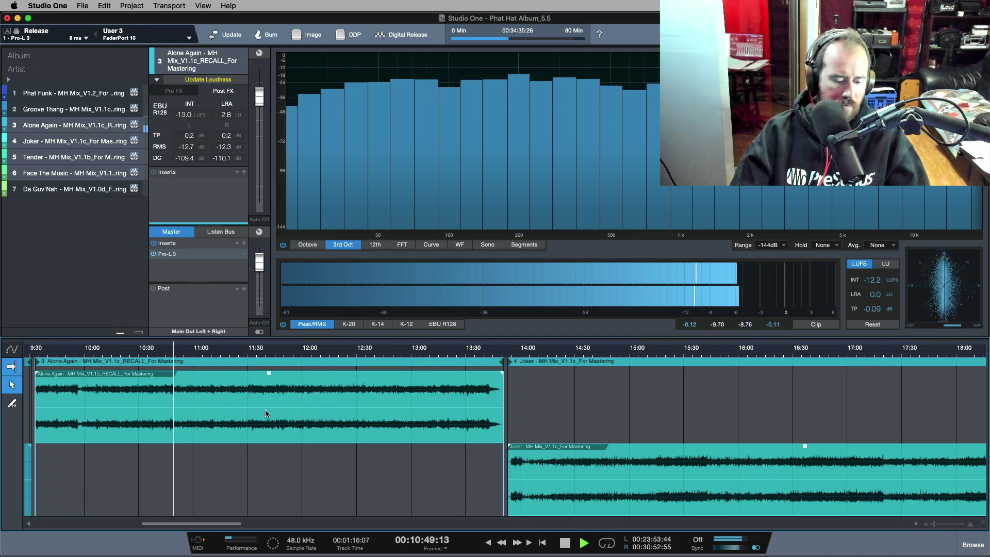
key(w)
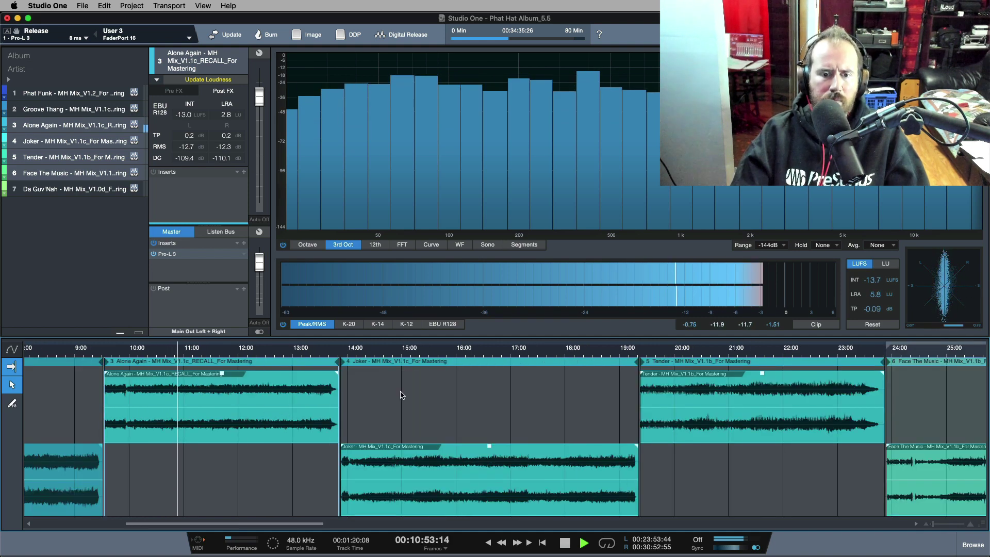
- Select the Joker event and play sections of it around 17:25 and 18:30
click(562, 497)
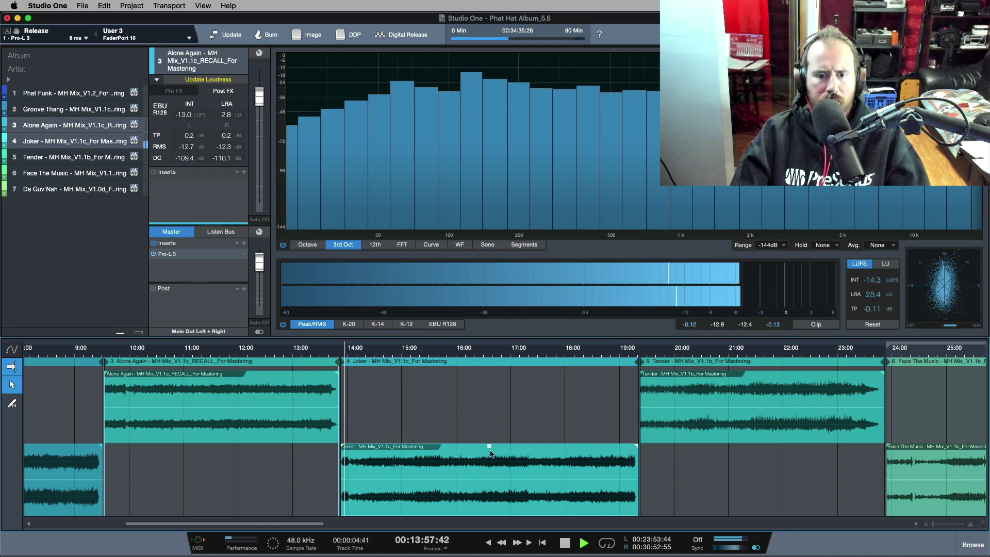
click(499, 355)
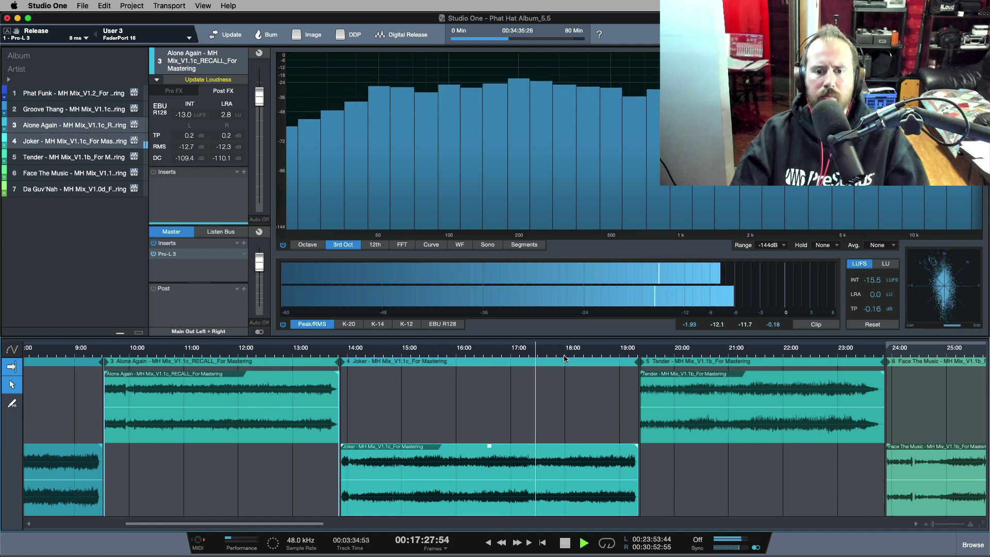
click(580, 353)
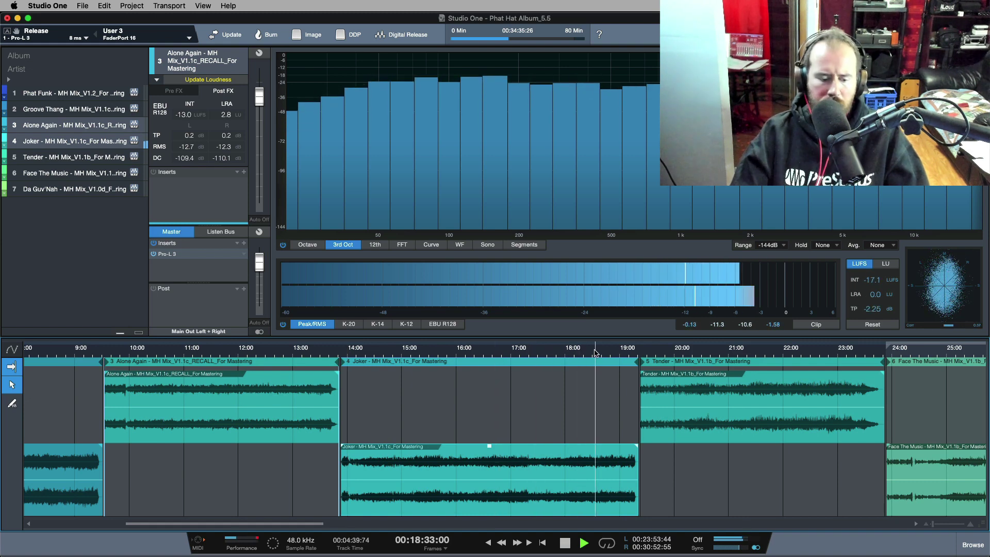
- Select the Tender event and play it from about 20:41
key(shift+f)
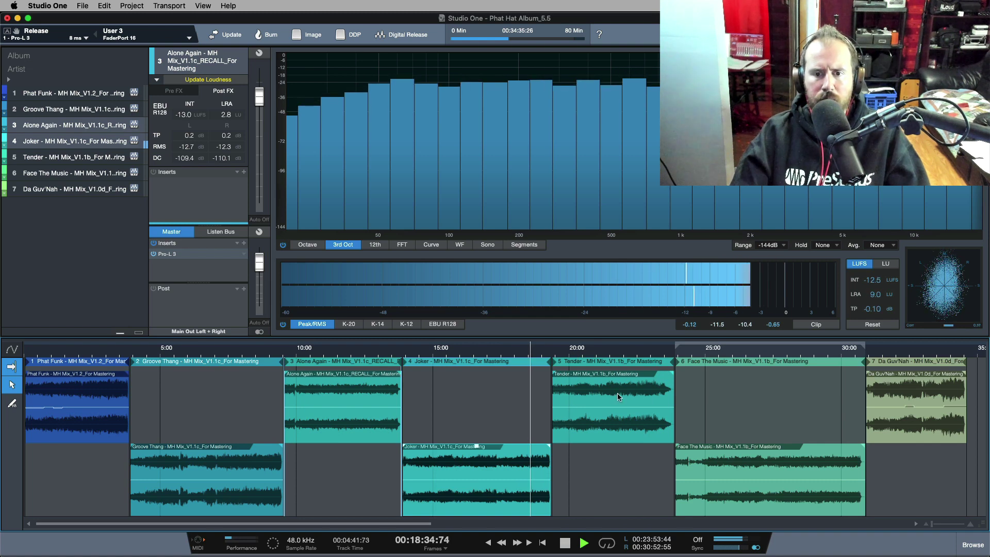
click(630, 426)
key(space)
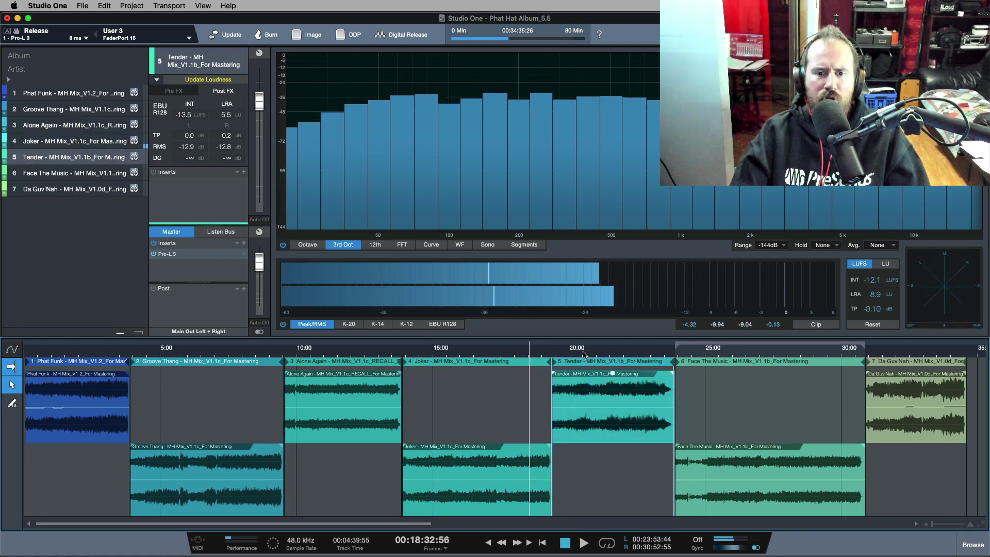
click(584, 353)
key(space)
key(e)
key(e)
key(e)
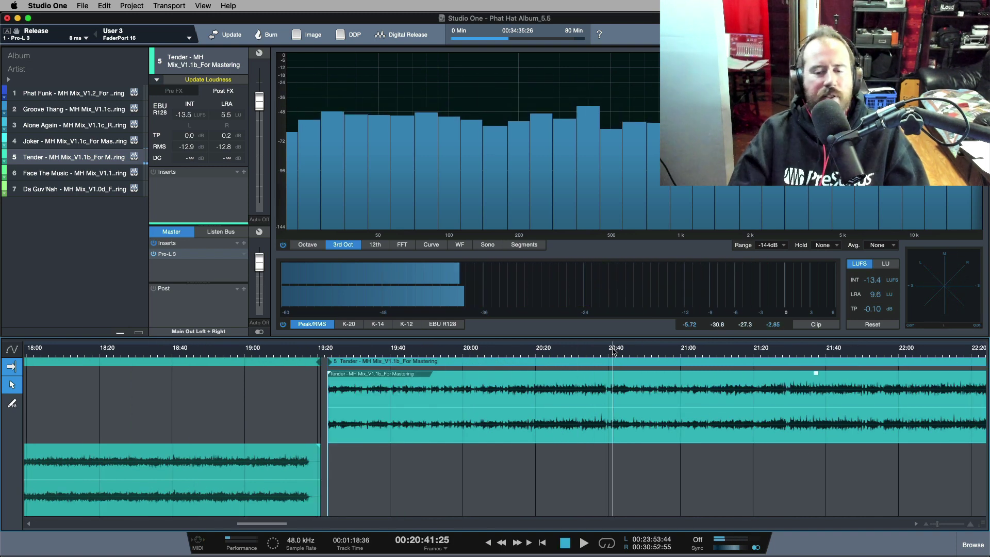
key(space)
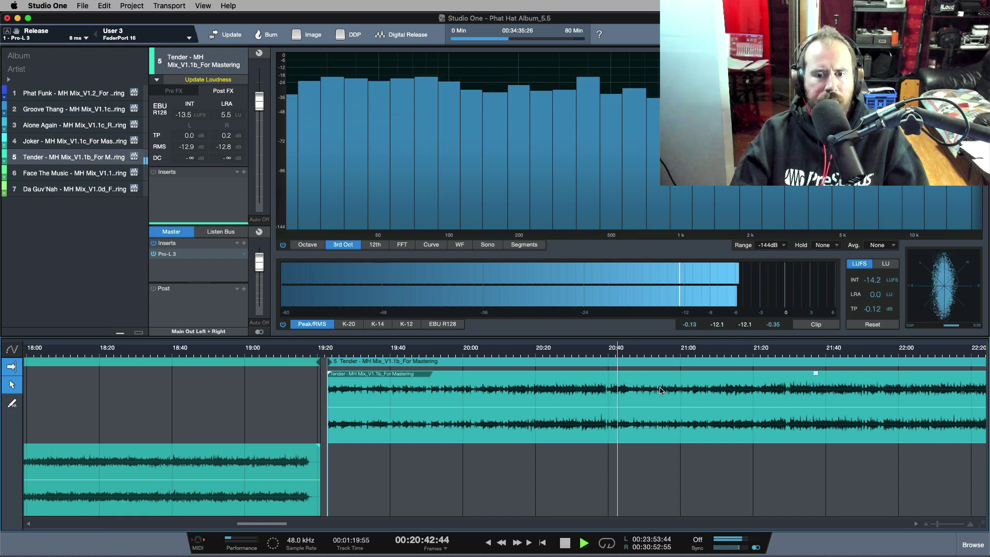
- Audition Tender around 21:24 and add a gain envelope point to its event at about 21:29
scroll(645, 402, right, 5)
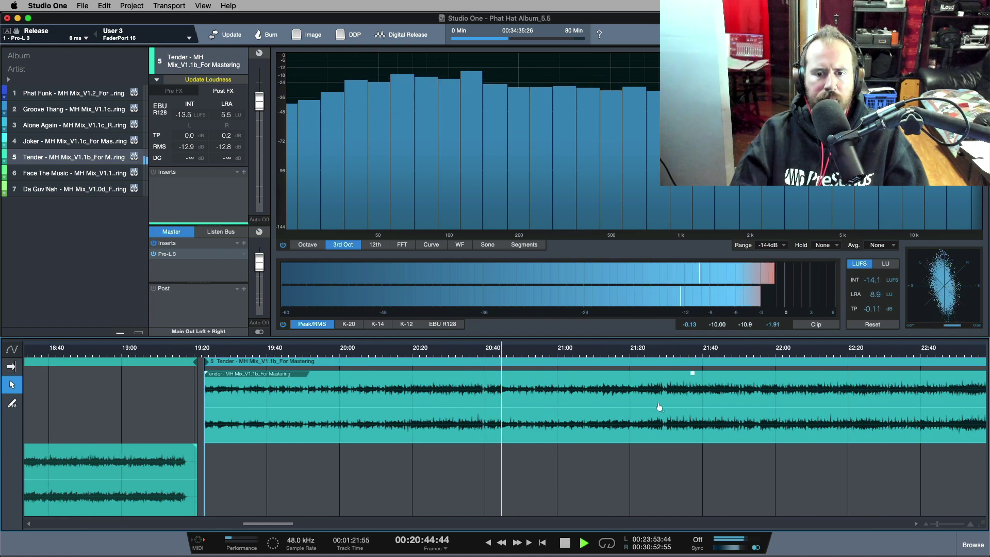
click(643, 351)
scroll(658, 356, right, 3)
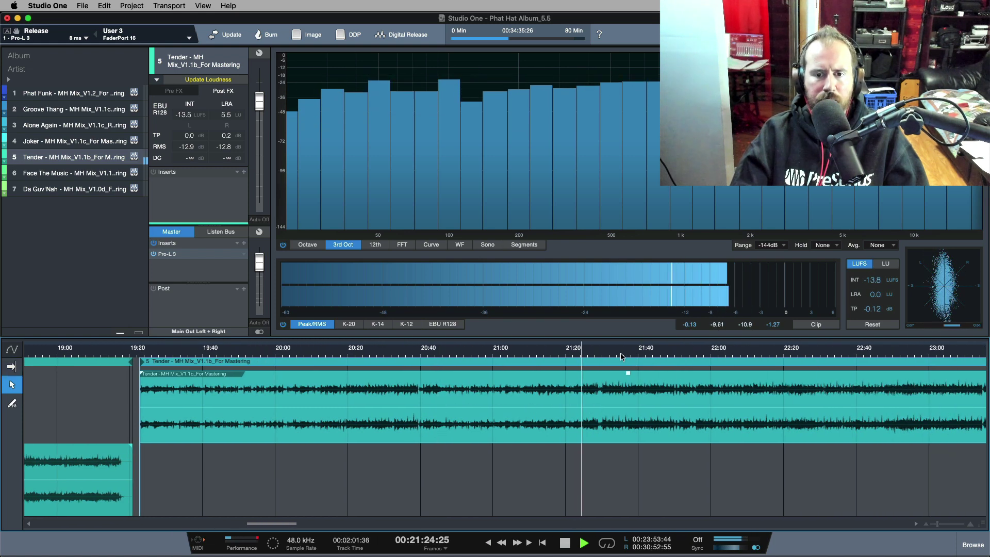
click(599, 352)
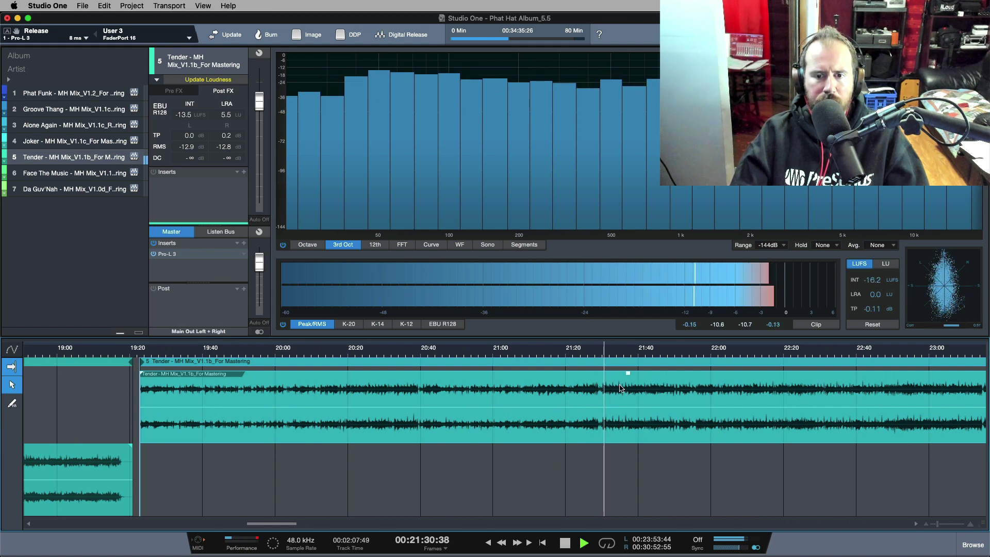
scroll(621, 389, right, 2)
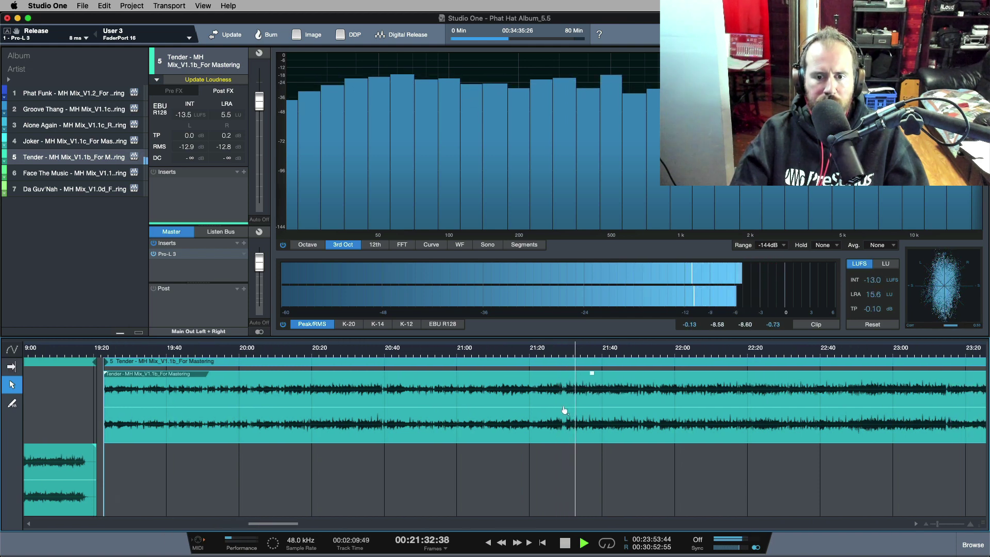
scroll(565, 409, right, 3)
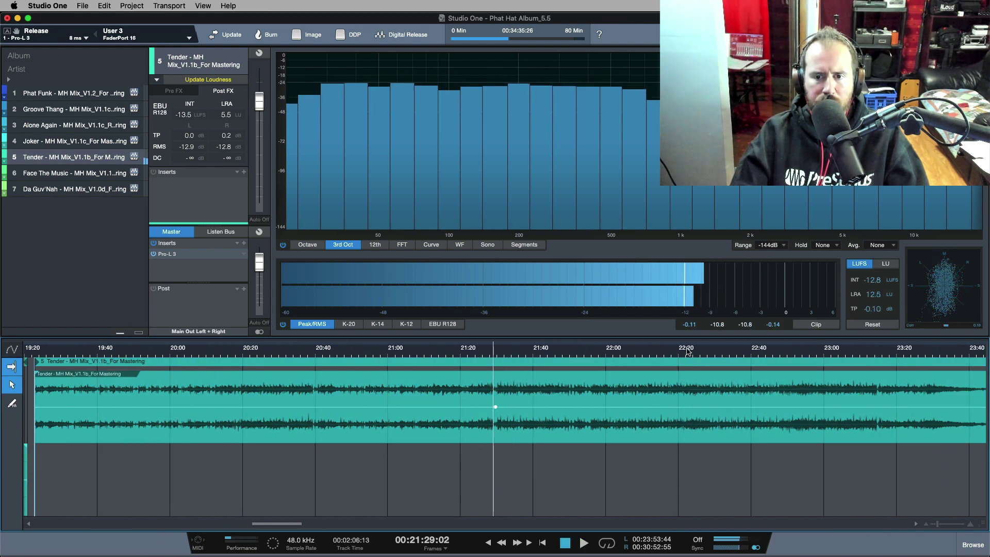
- Play a passage of Tender from about 22:22, stop playback and bring the whole event into view
click(688, 351)
scroll(719, 384, right, 3)
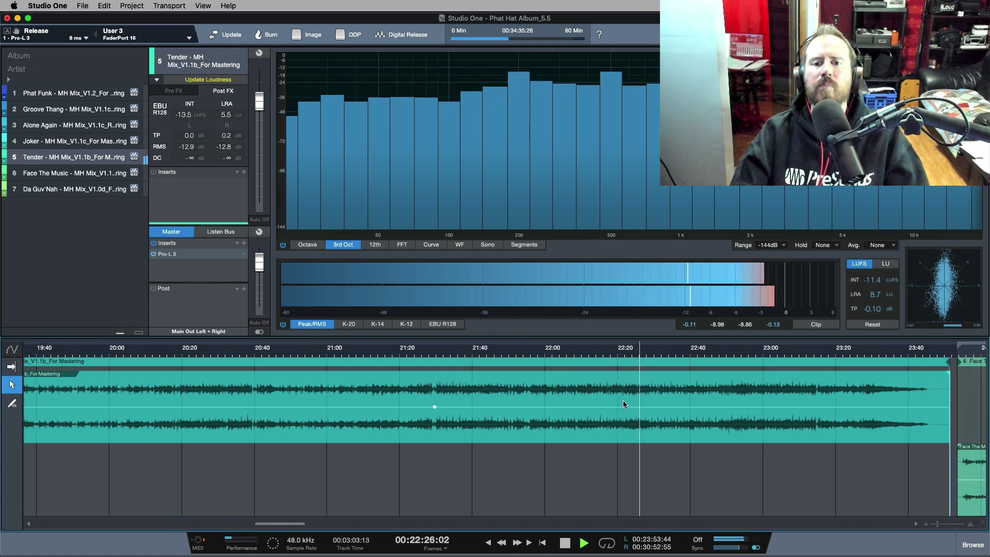
key(space)
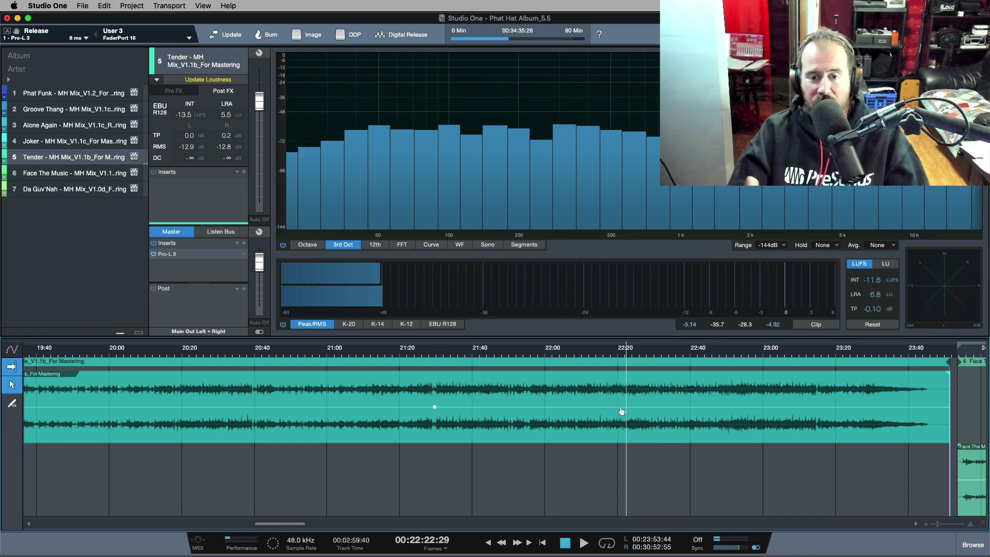
key(w)
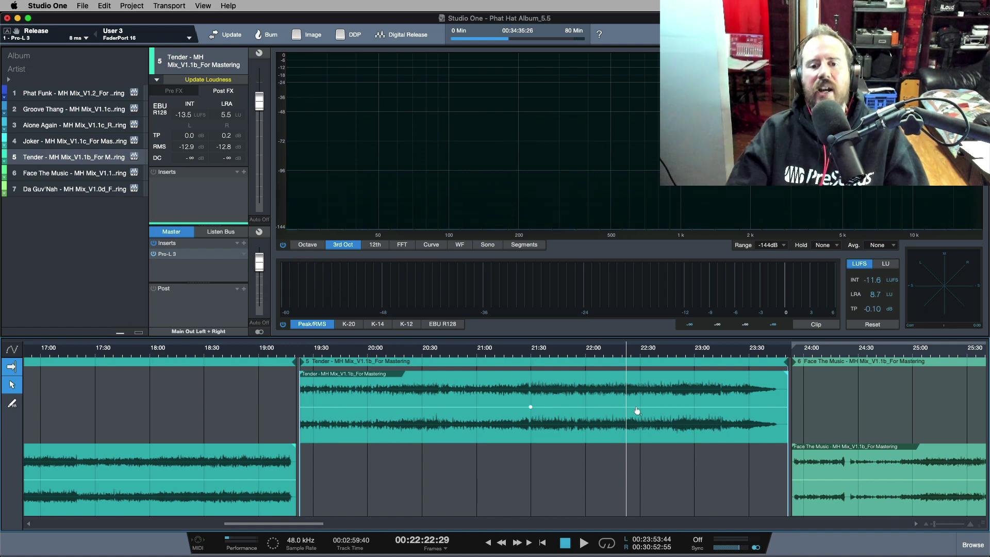
- Open the Pro-L limiter on the master, watch its gain reduction while playing Tender from about 22:22, and close it
click(218, 254)
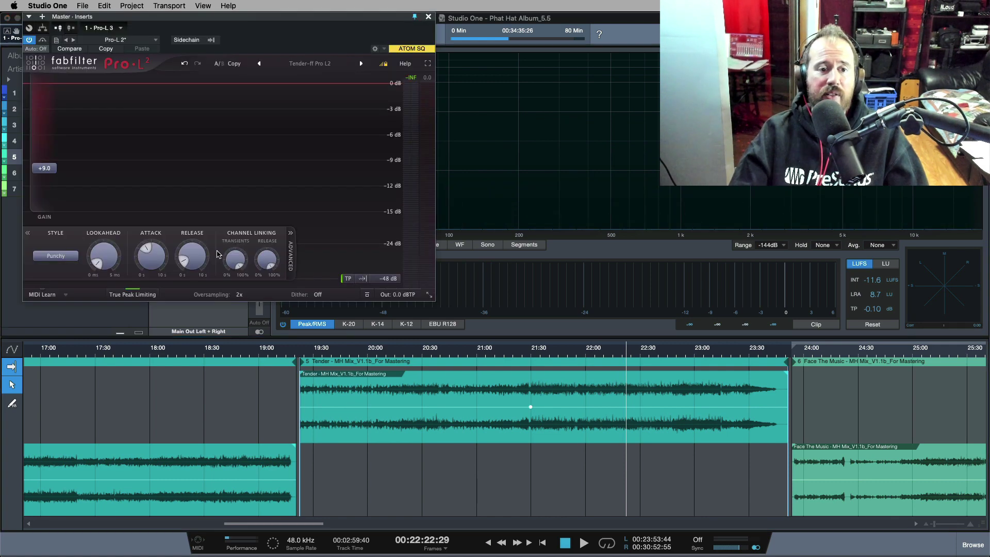
key(space)
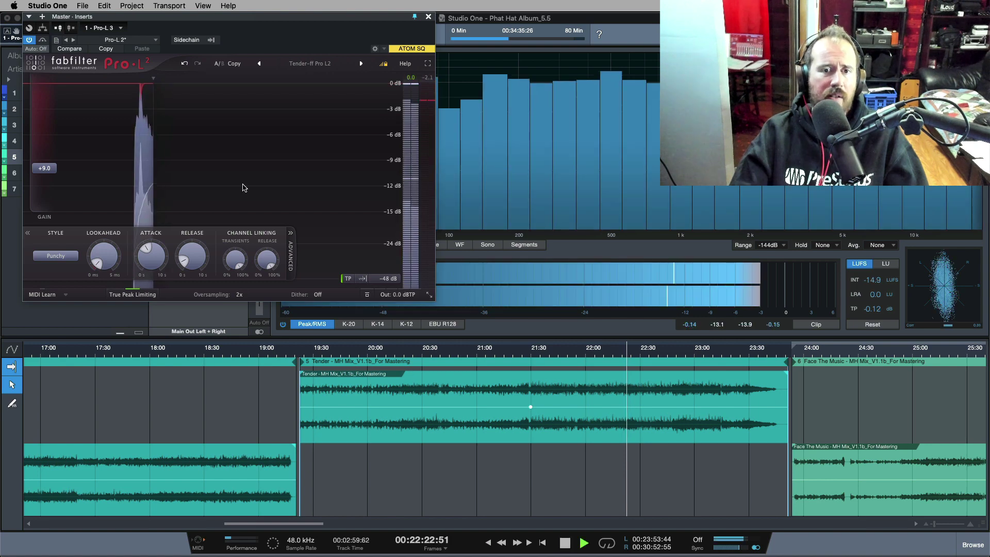
click(269, 186)
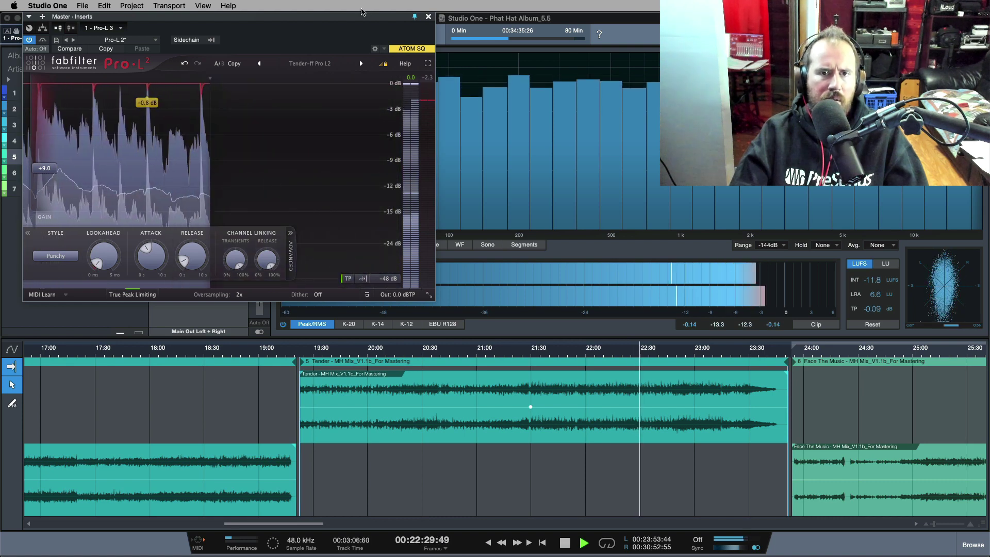
key(space)
click(428, 17)
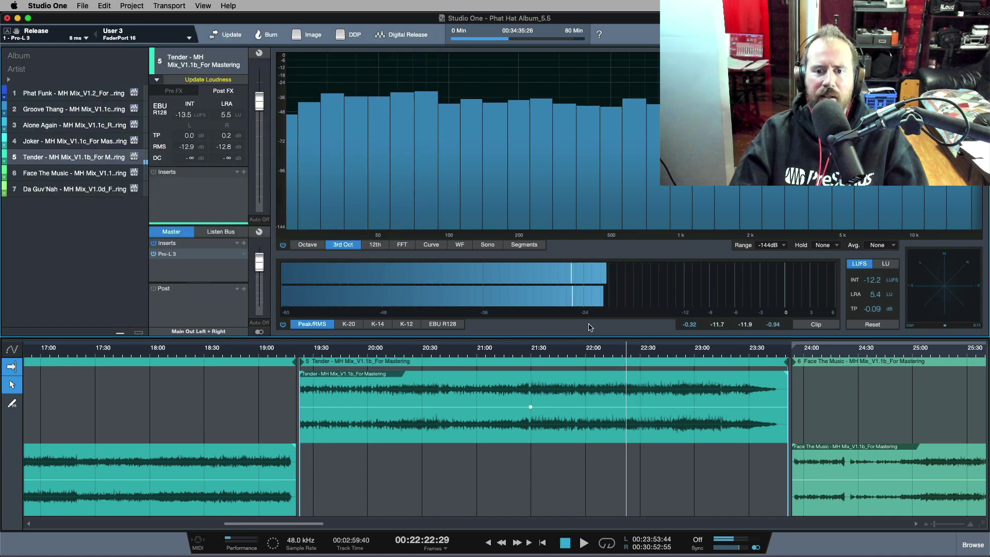
- Show the automation tracks, set Tender's fader automation to Touch and display its Volume envelope
key(a)
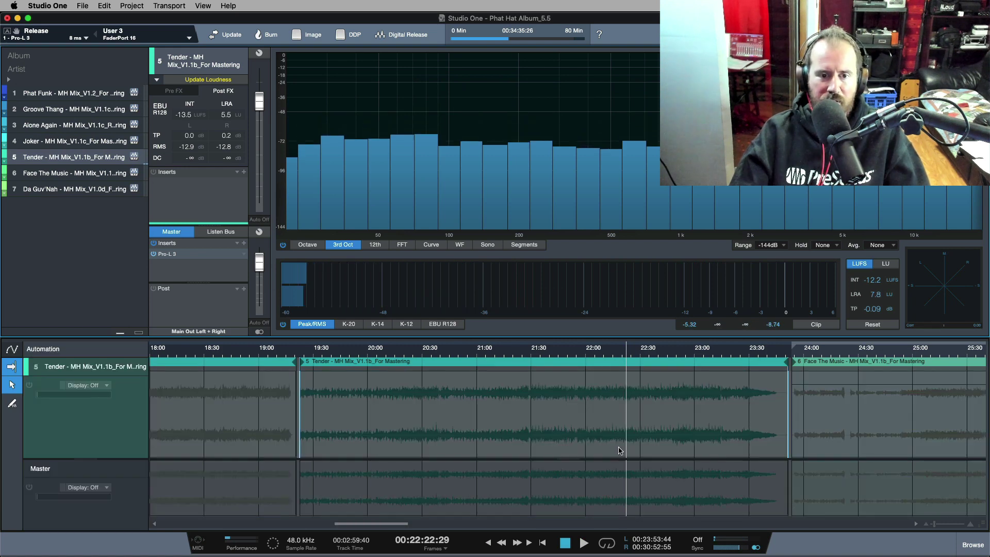
click(261, 220)
click(277, 253)
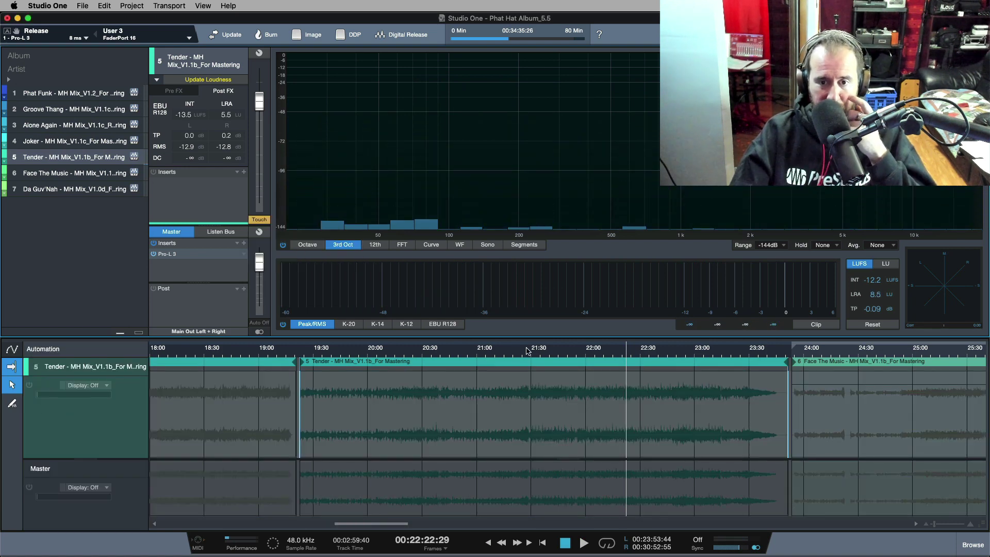
click(106, 387)
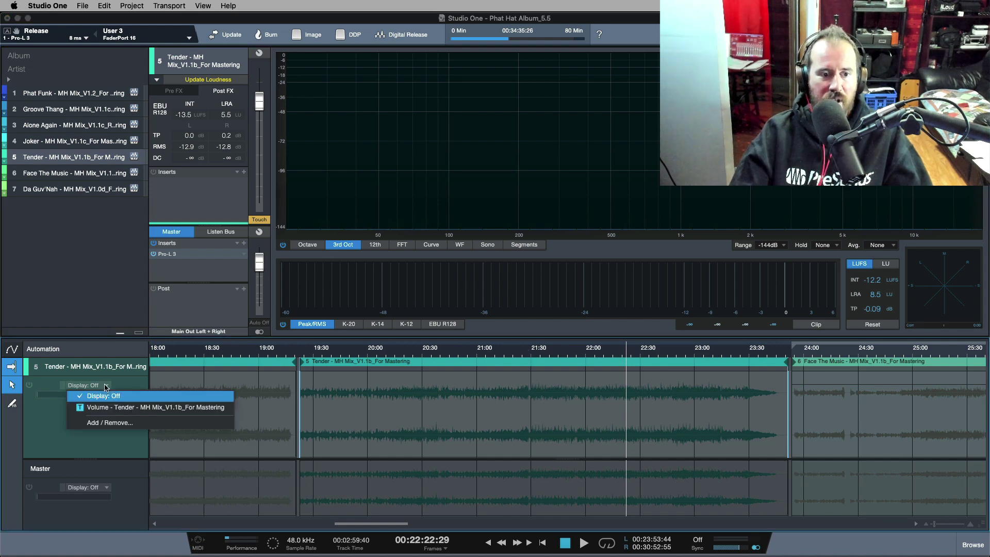
click(109, 405)
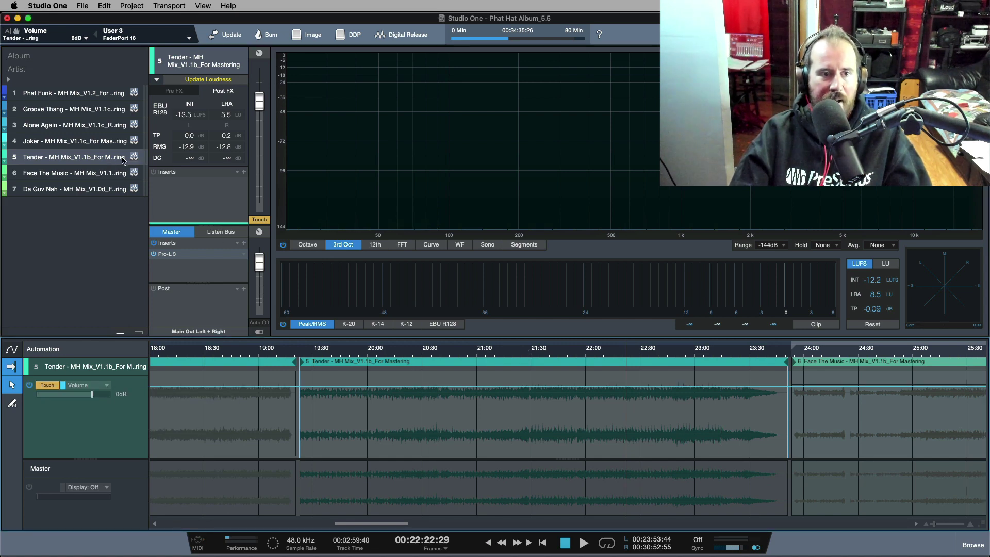
- Record volume automation on Tender from about 22:22 to 23:06, raising it to about +0.8, and set the automation mode to Read
key(space)
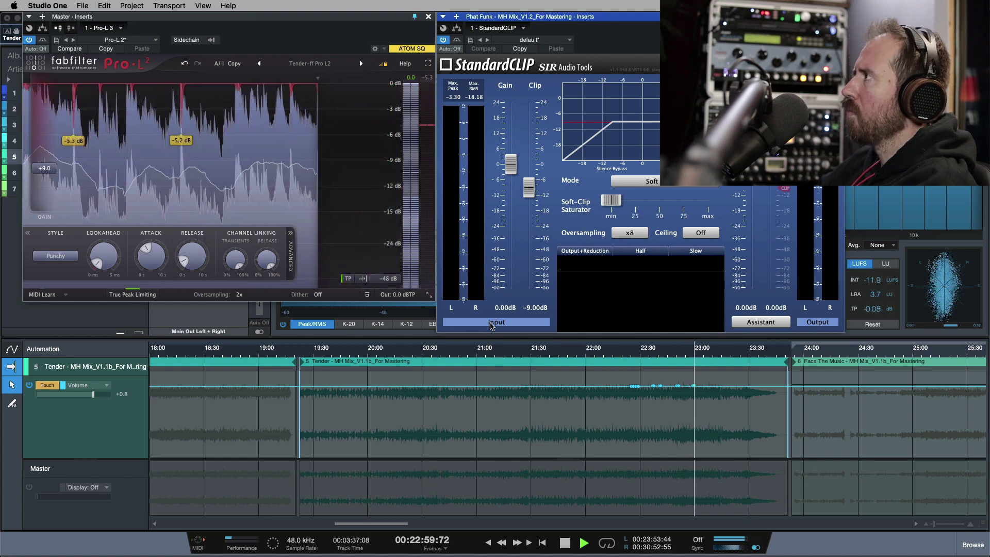
key(e)
key(e)
key(e)
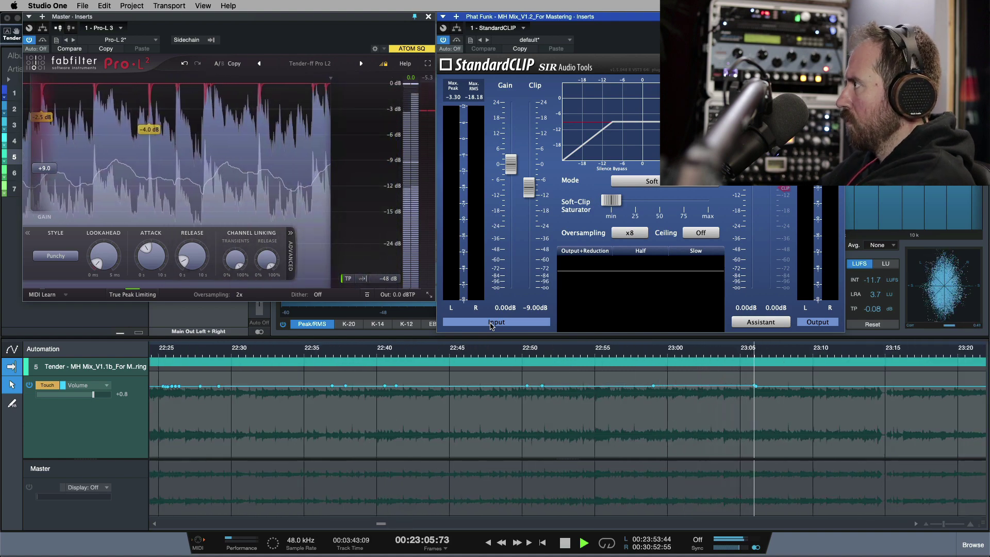
key(w)
key(w)
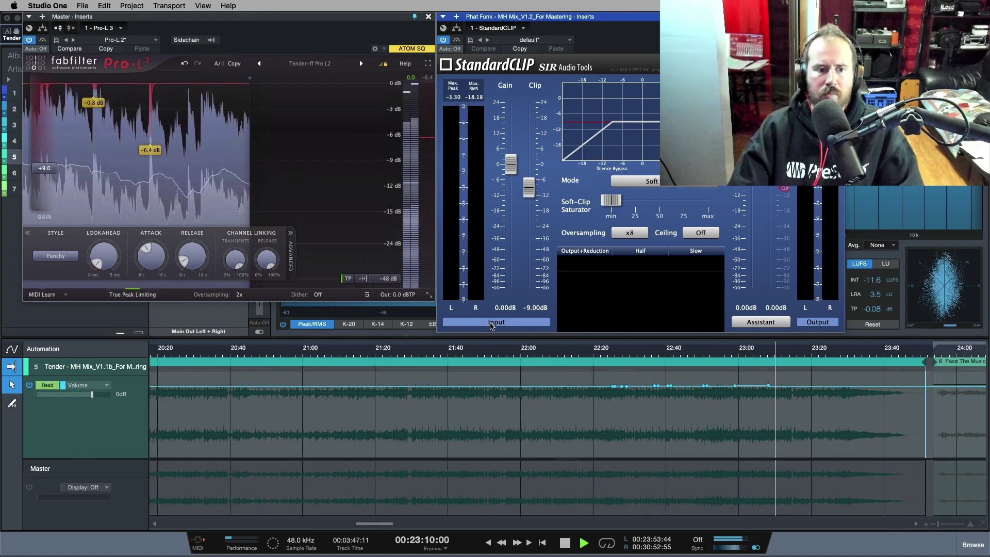
key(w)
key(w)
key(w)
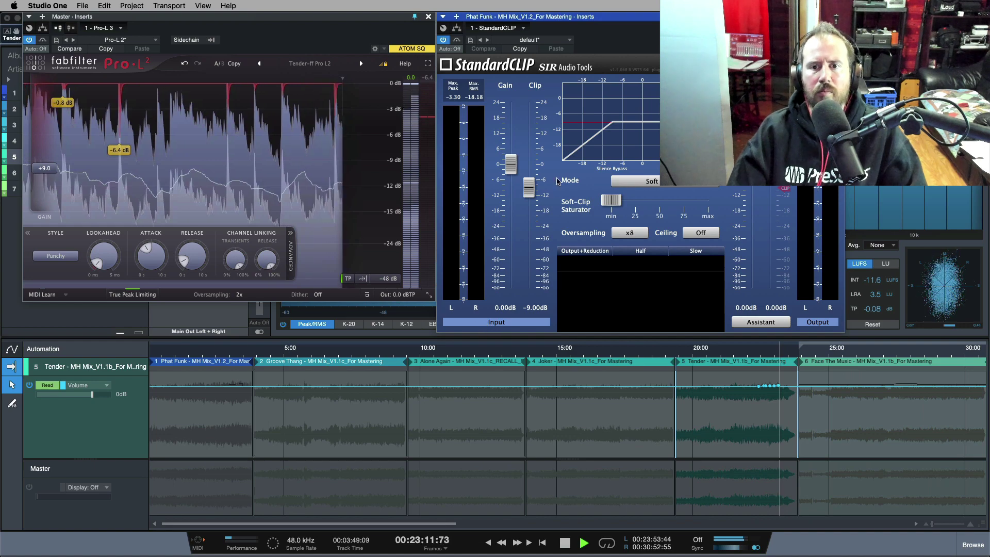
- Stop playback, close the open plug-in windows and hide the automation tracks to show the events
key(space)
key(super+w)
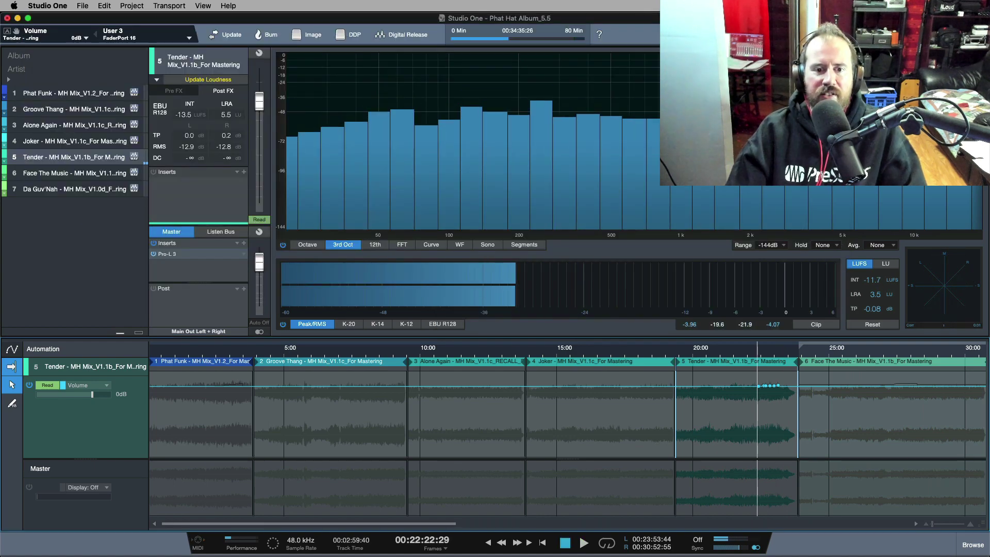
key(a)
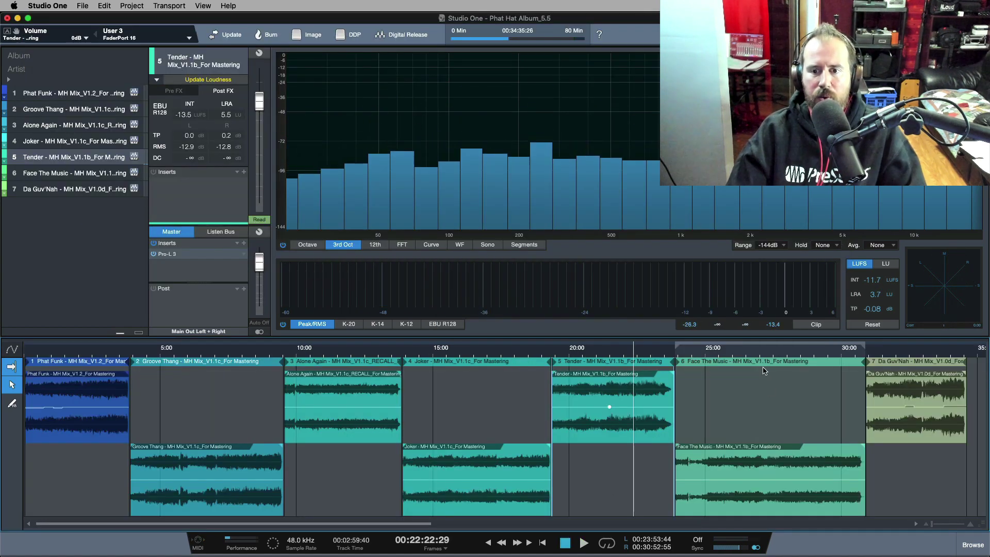
- Record Touch volume automation over Face The Music from about 27:17 to 27:57, raising it to about +1.3, and set the mode to Read
key(space)
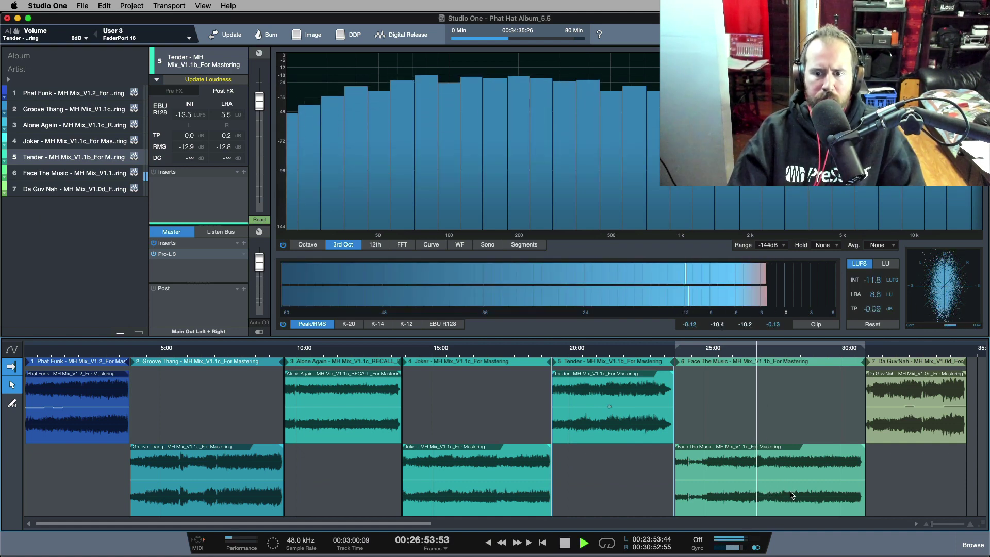
key(a)
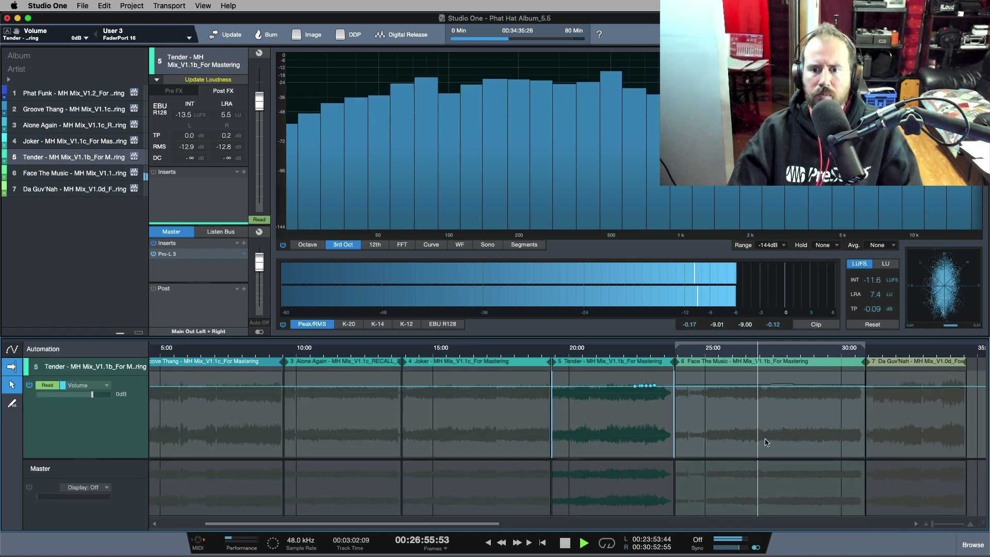
click(765, 352)
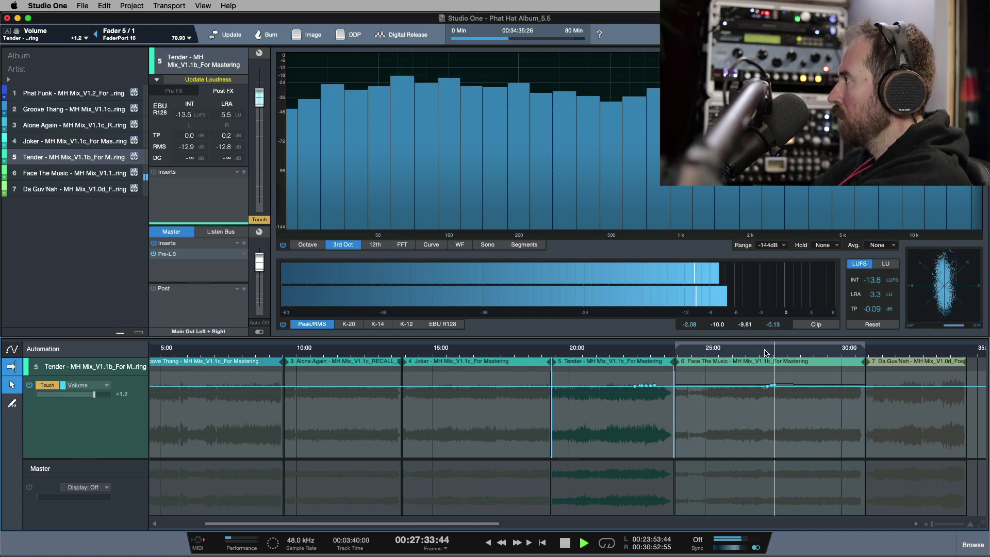
key(e)
key(e)
key(e)
key(e)
key(e)
key(e)
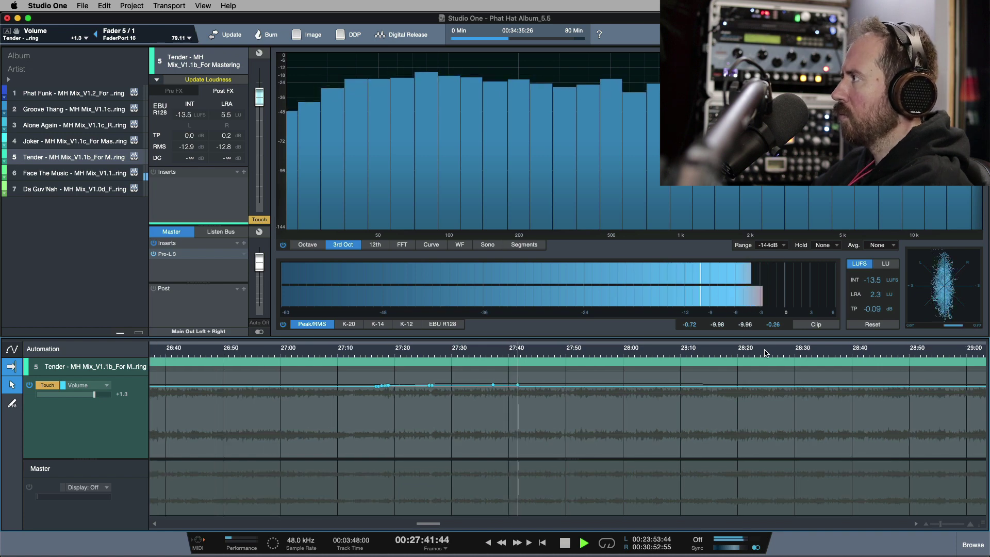
key(w)
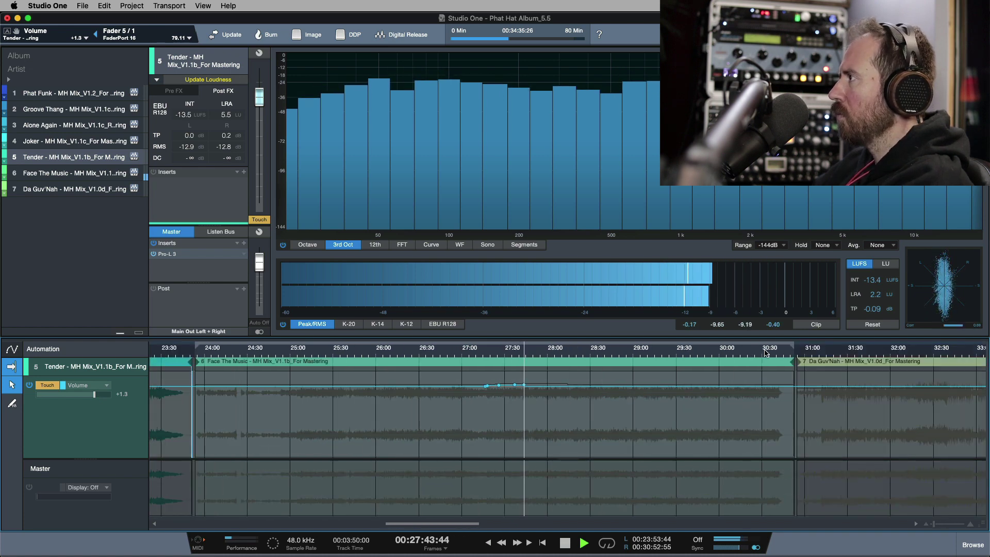
key(w)
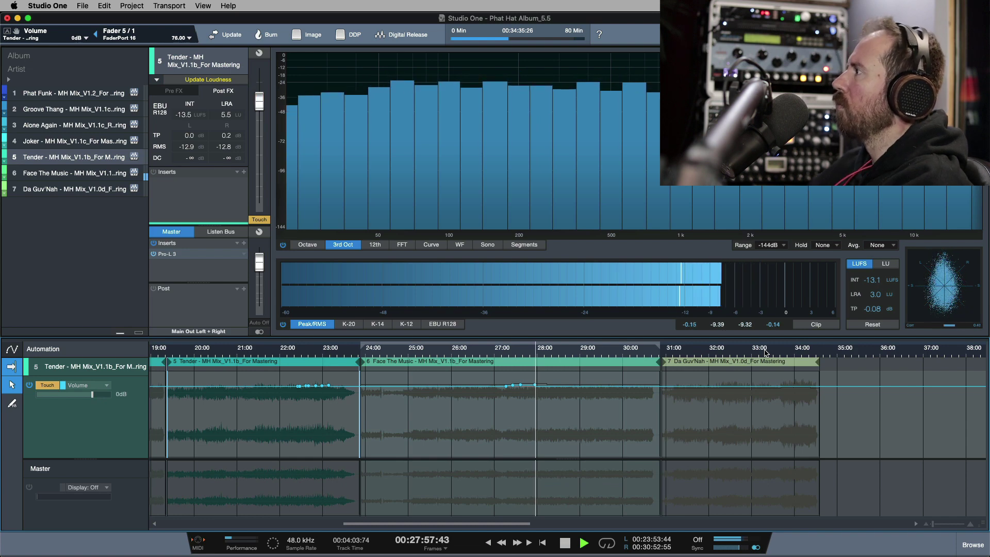
key(space)
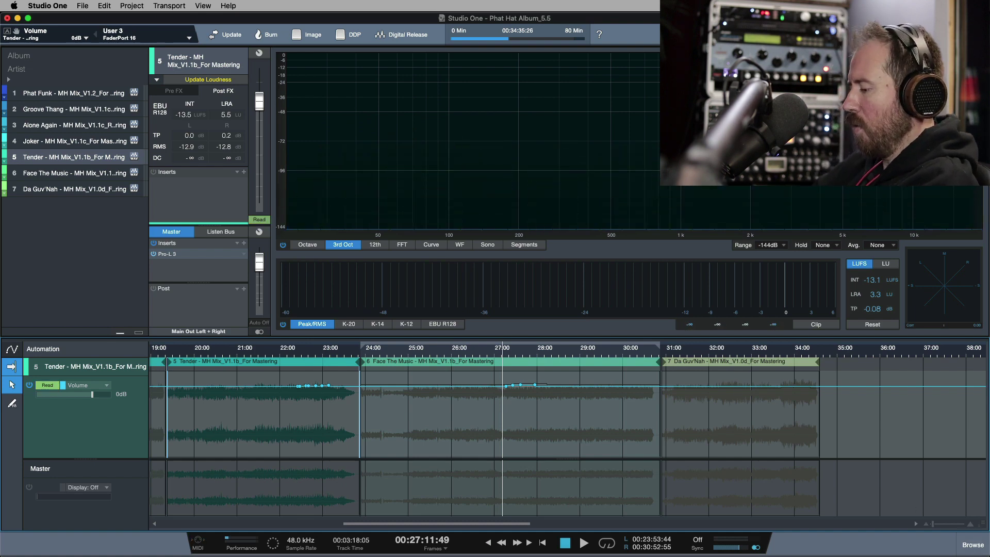
- Select the Da Guv'Nah track, place the playhead at about 33:17, and hide the automation tracks to show its event gain envelope
click(75, 189)
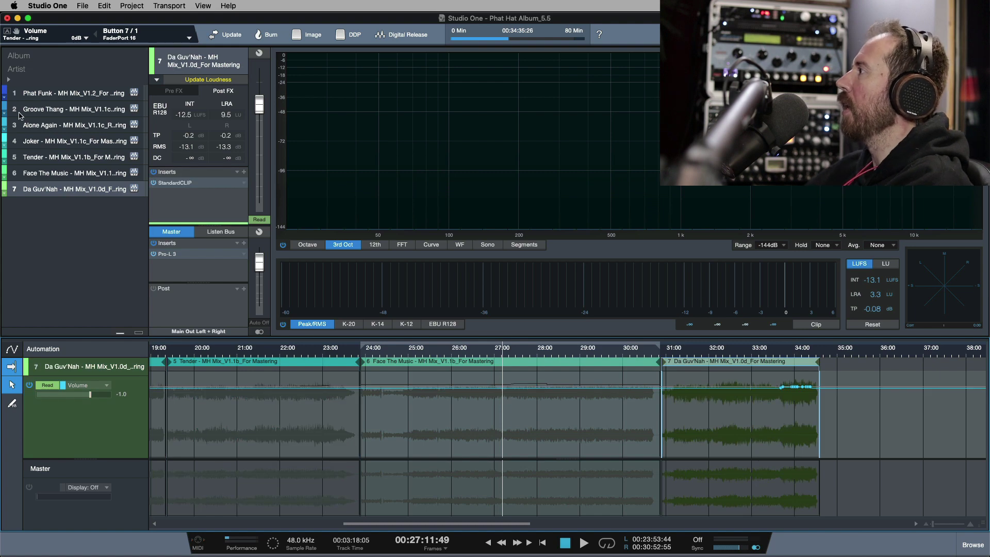
click(764, 353)
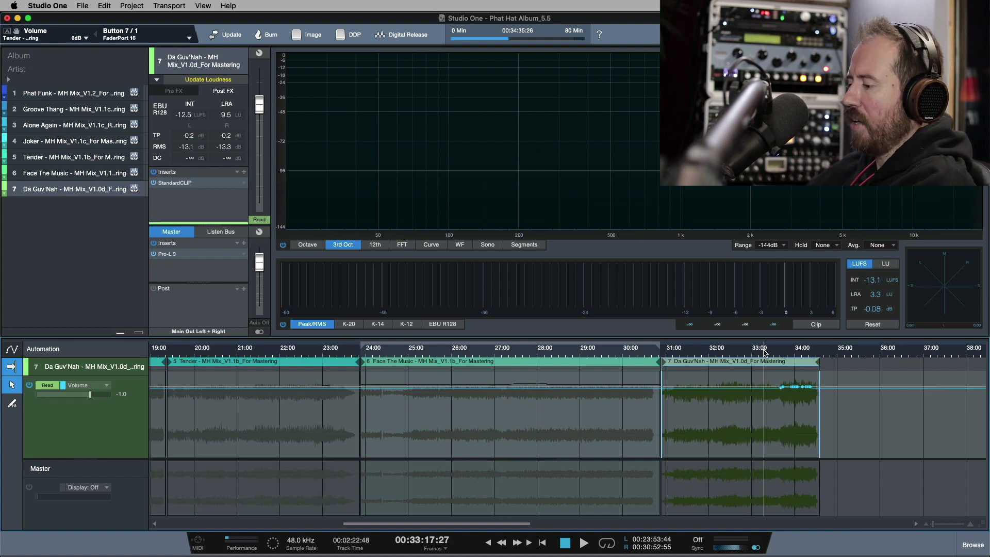
scroll(765, 353, up, 2)
key(a)
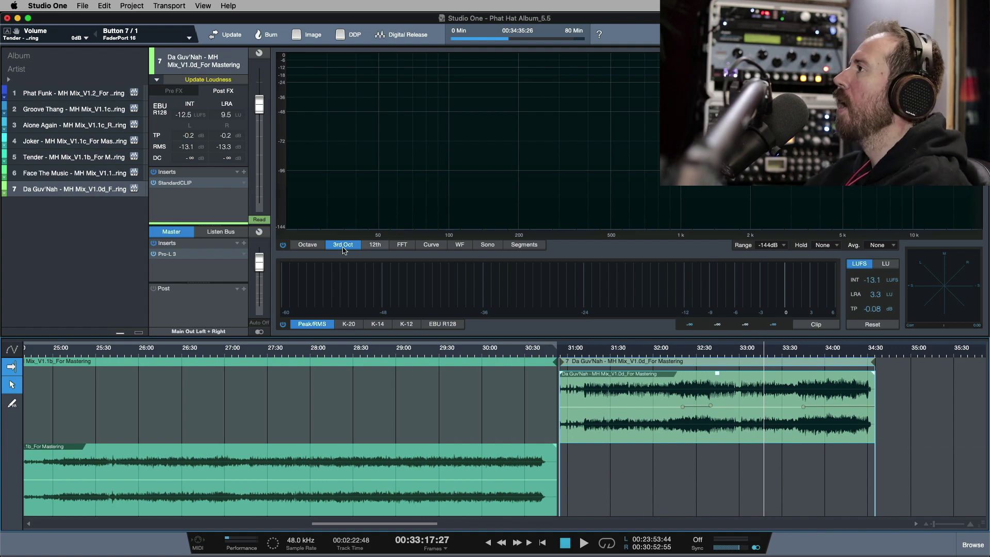
- Display the Listen Bus inserts, inspect the Ollo S4X SoundID Reference headphone calibration, and close its window
click(222, 232)
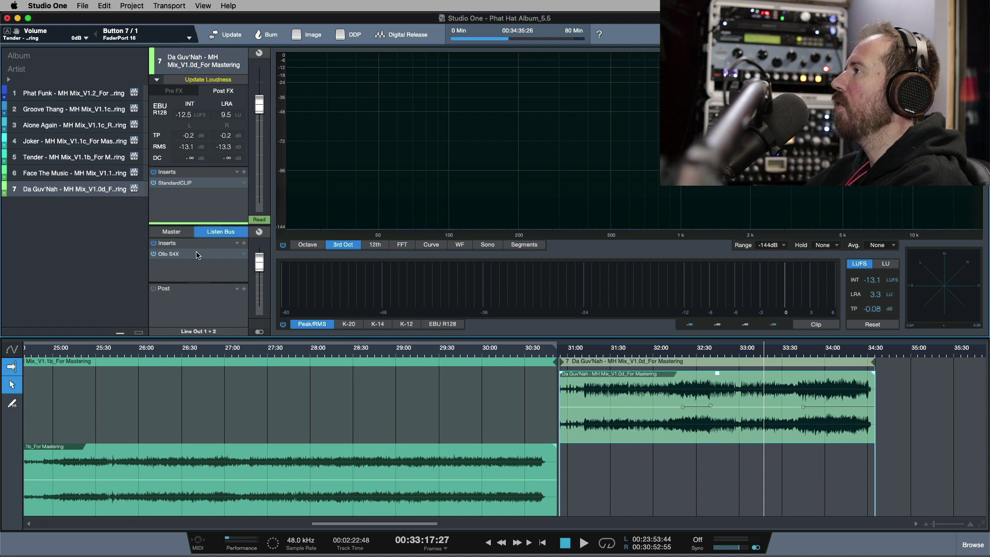
click(201, 254)
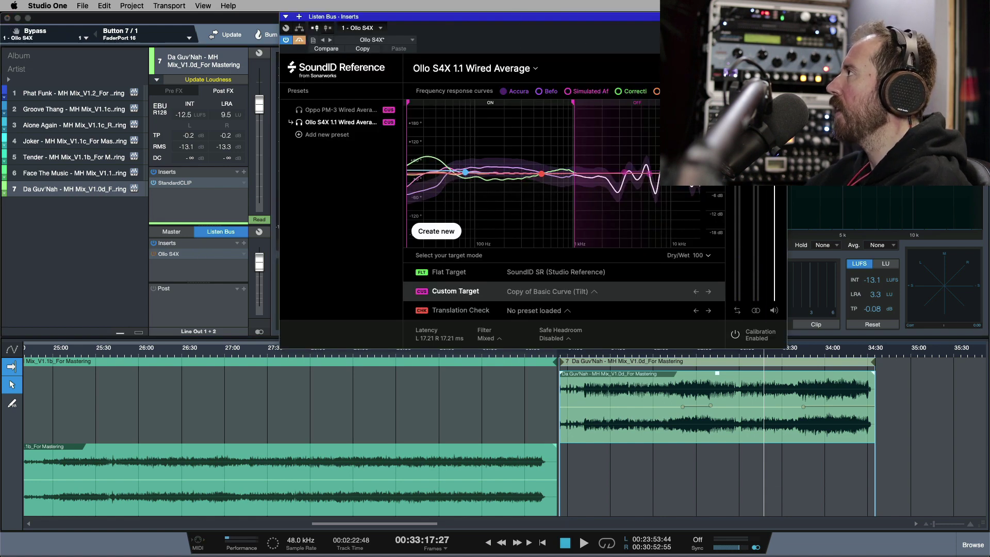
key(super+w)
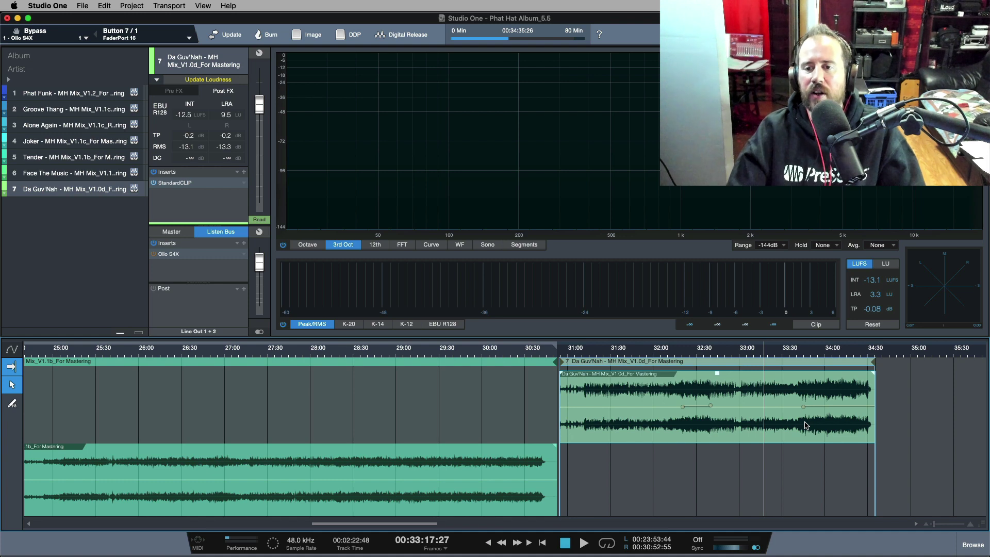
- Reset the loudness meter, place the playhead at about 33:26, and inspect the Digital Release options without exporting
click(880, 325)
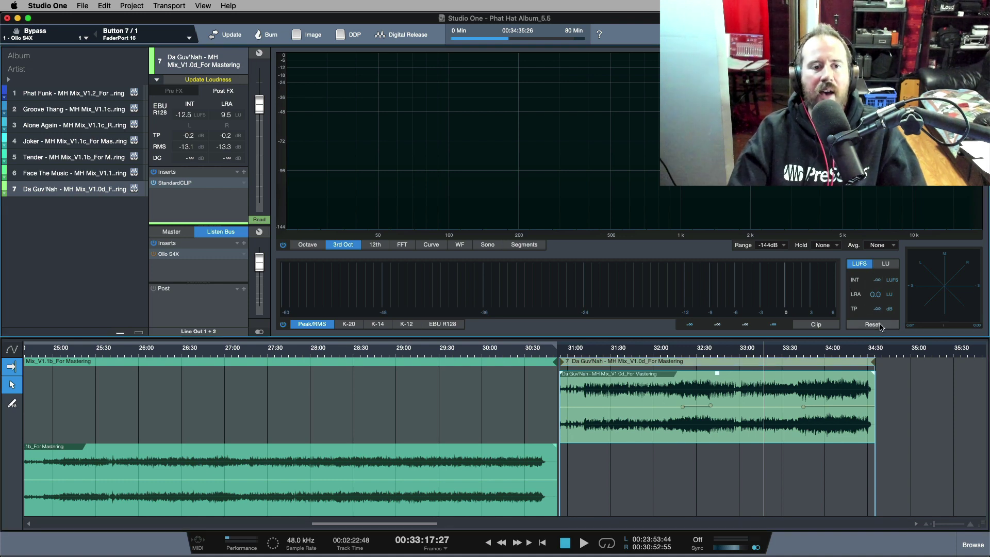
click(777, 353)
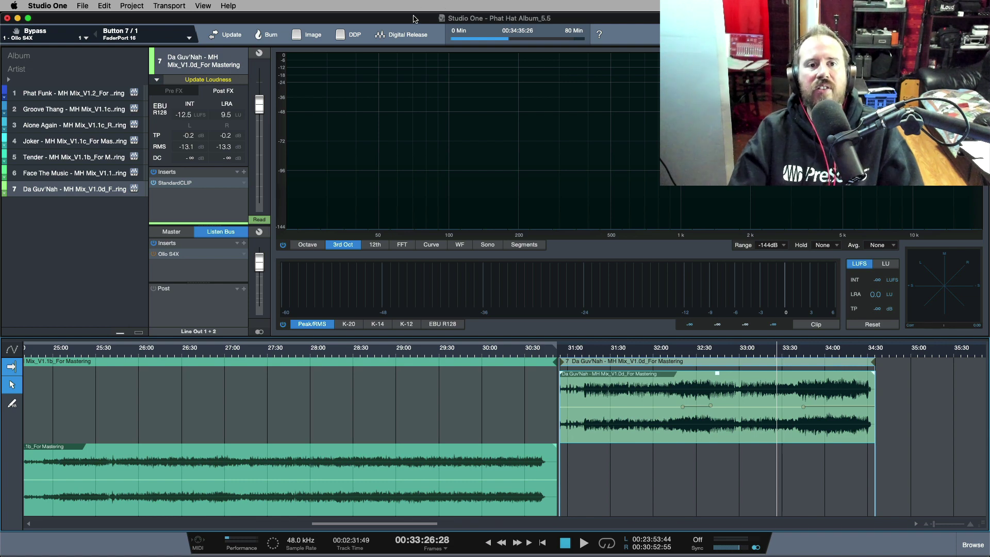
click(402, 35)
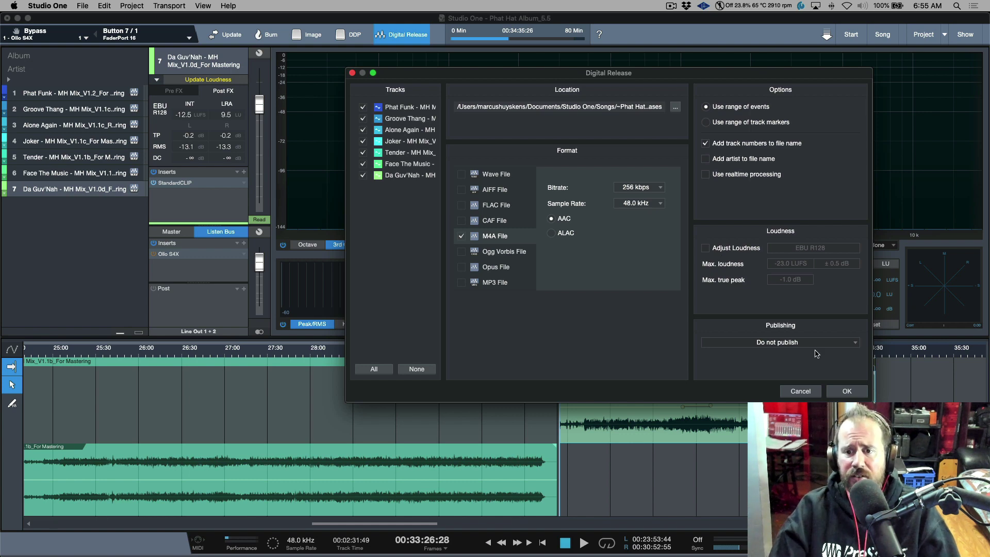
click(801, 392)
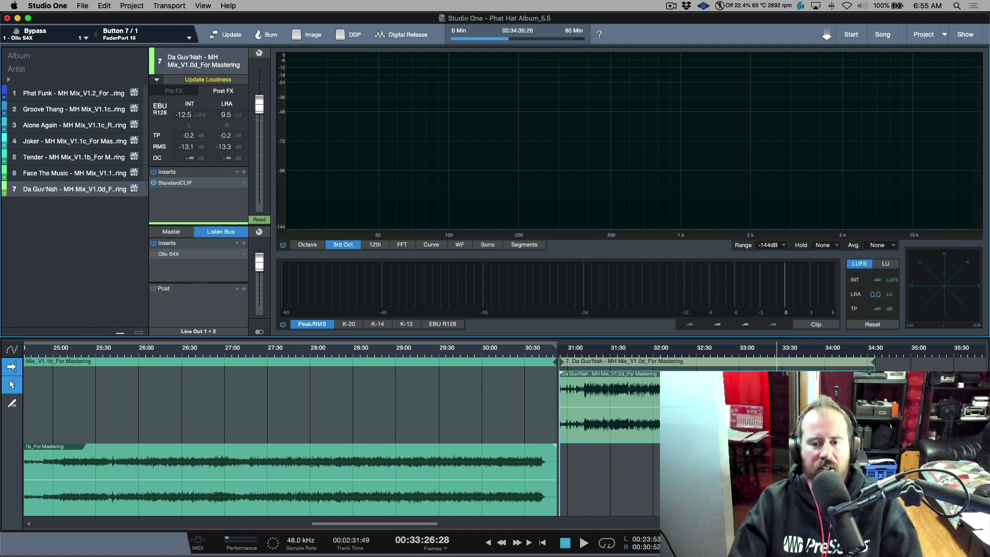
- Show the automation tracks and start recording Touch volume automation on Da Guv'Nah from about 33:32, raising it to about -0.3
click(11, 349)
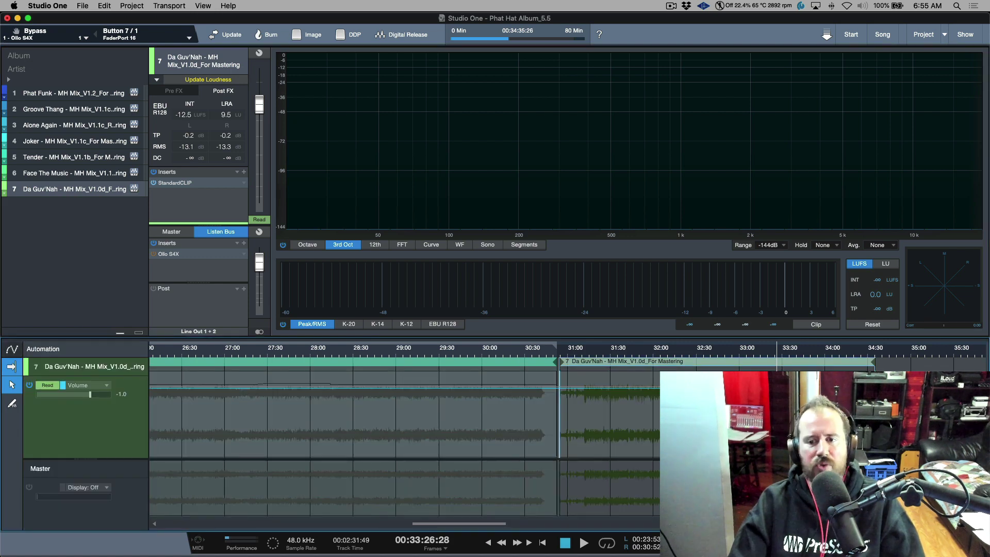
click(786, 354)
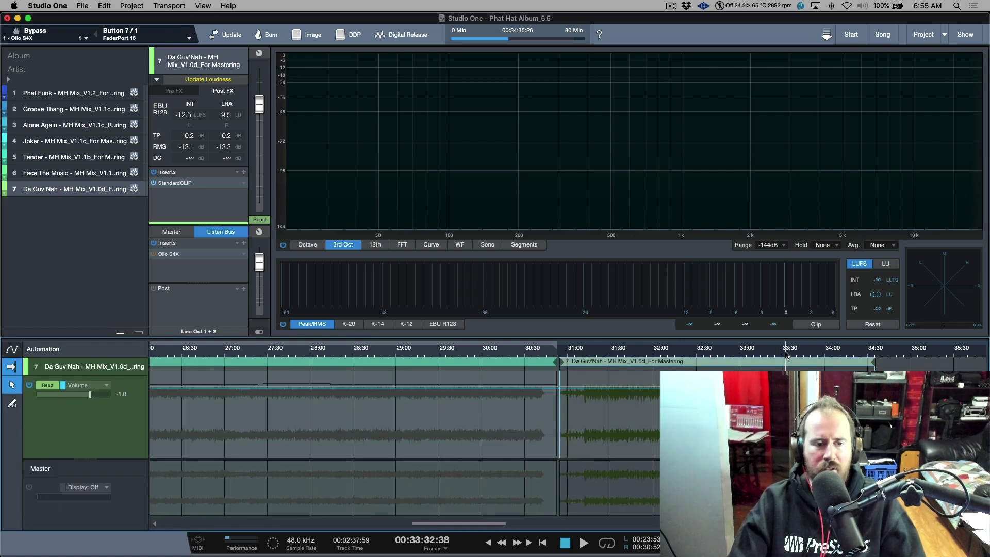
key(space)
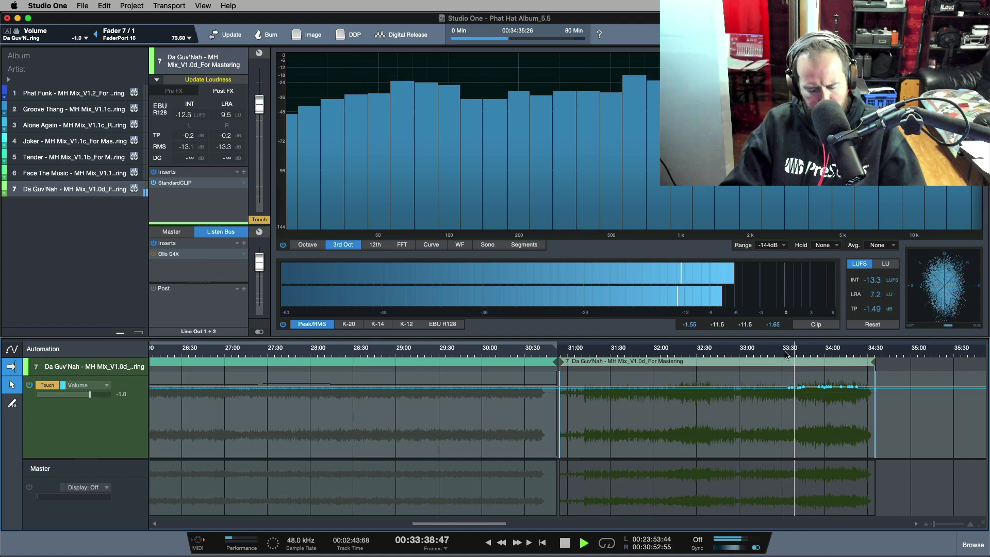
key(e)
key(e)
key(e)
key(e)
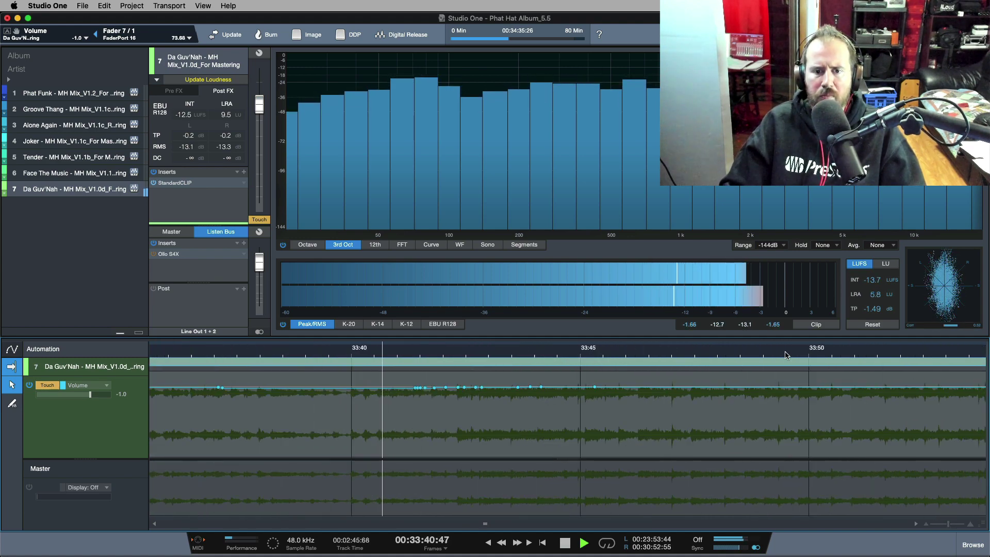
key(w)
key(w)
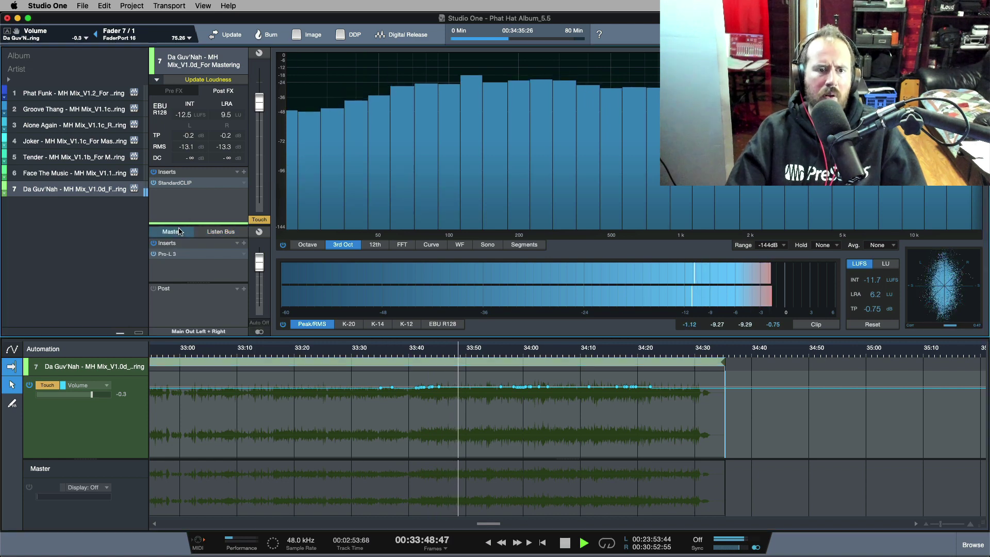
- Open the Pro-L limiter, reset the loudness meter, and continue Da Guv'Nah's volume automation up to about +0.8, stopping at about 34:32
click(210, 253)
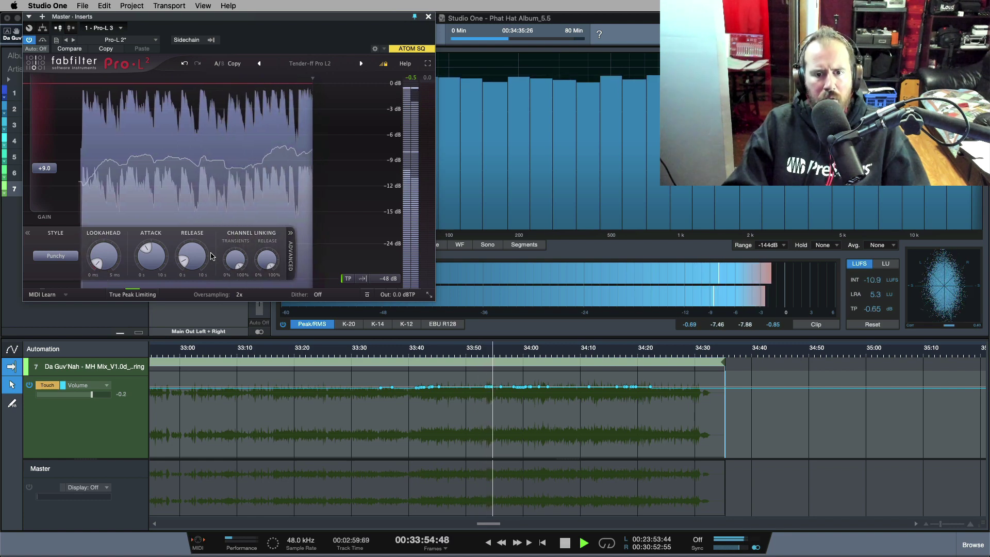
click(877, 325)
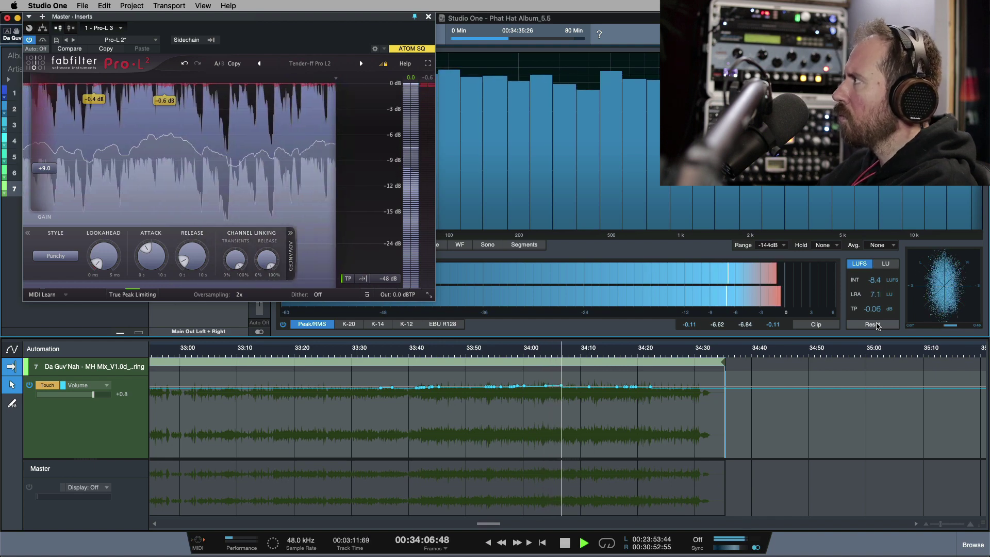
key(w)
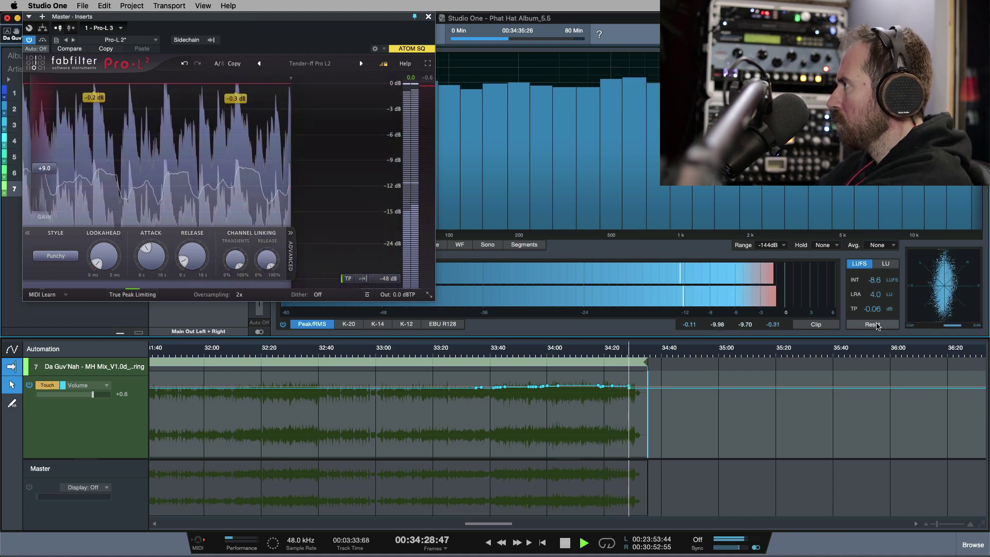
key(e)
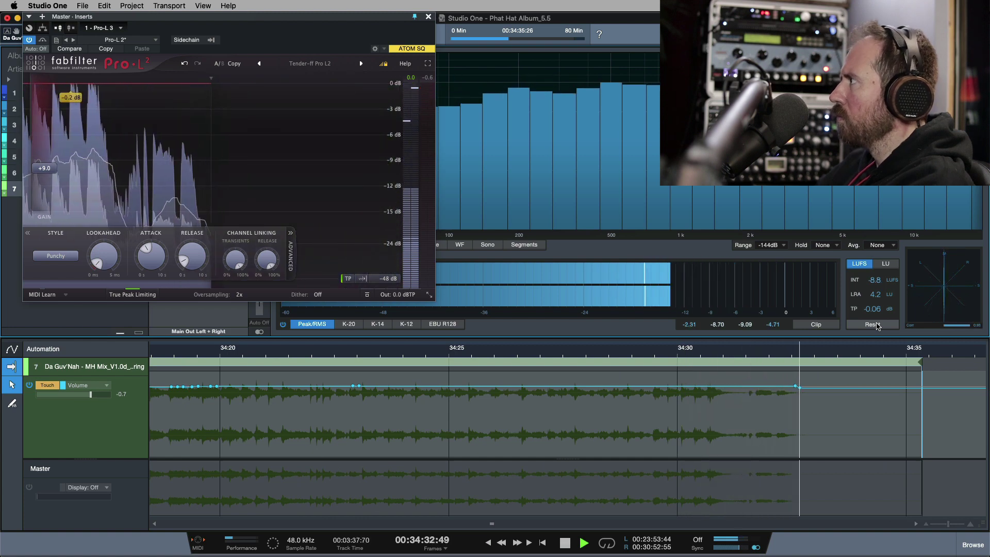
key(space)
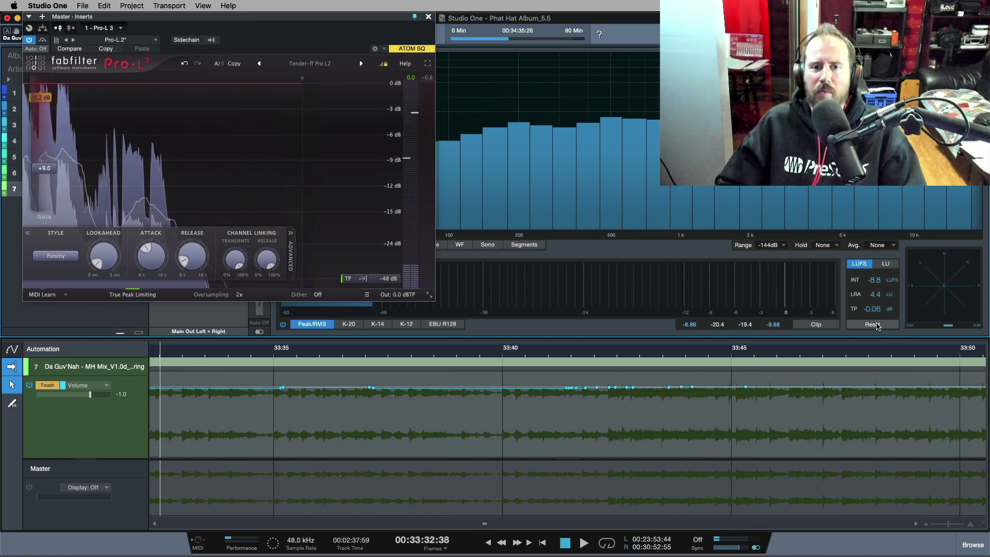
- Set Da Guv'Nah's automation mode to Read and close the Pro-L limiter window
click(877, 325)
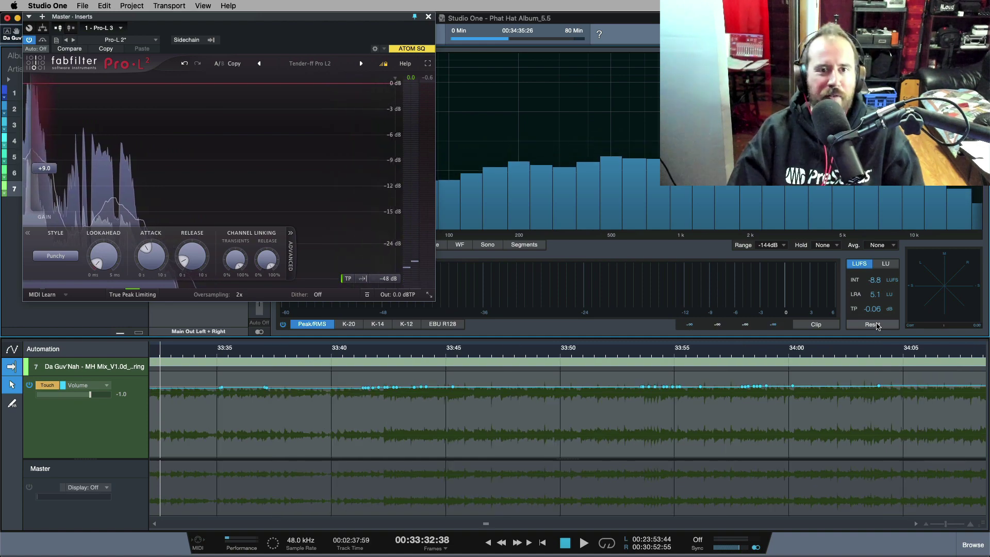
key(w)
key(w)
key(w)
key(w)
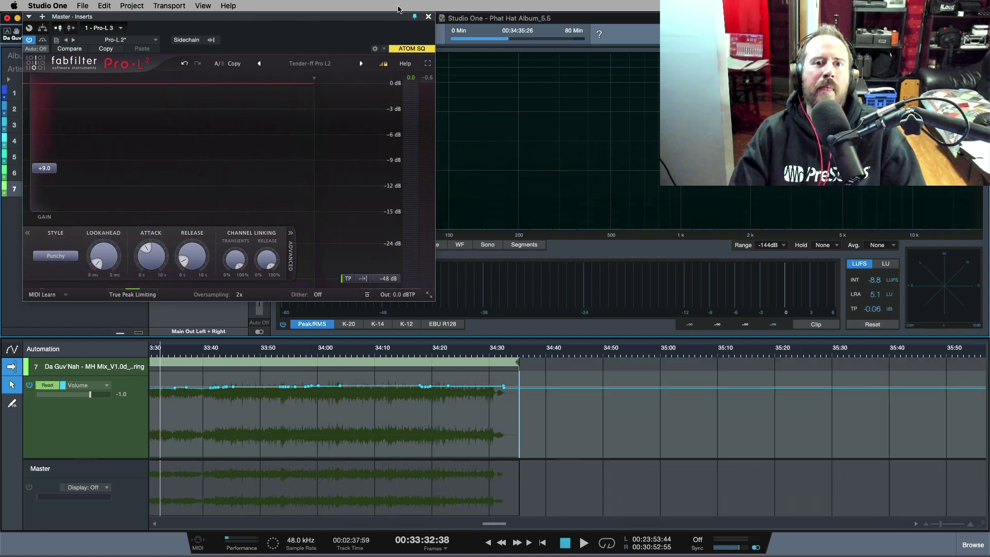
click(427, 17)
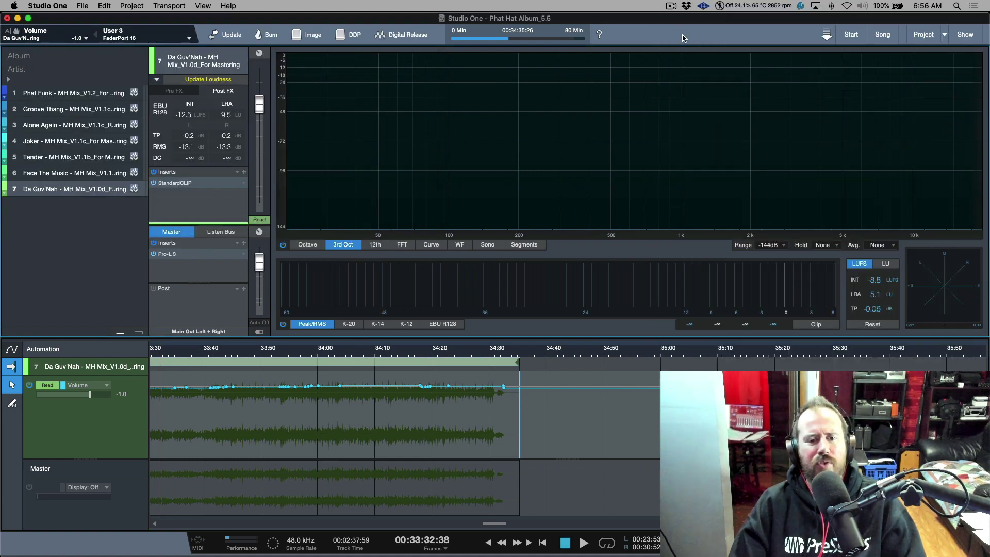
- Briefly play Da Guv'Nah from about 33:32, stop, and examine its volume automation against the rest of the album timeline
key(space)
key(space)
key(w)
key(w)
key(w)
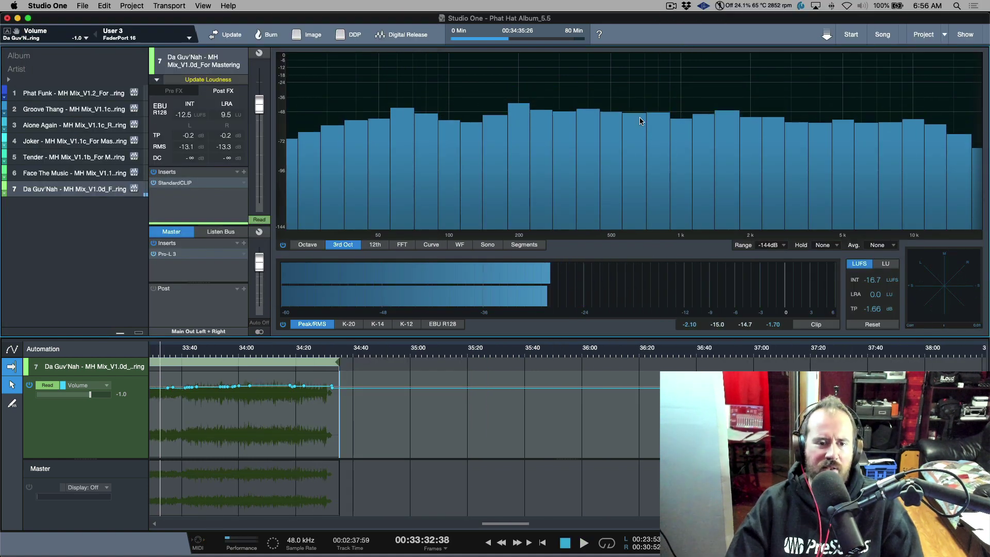
key(w)
key(w)
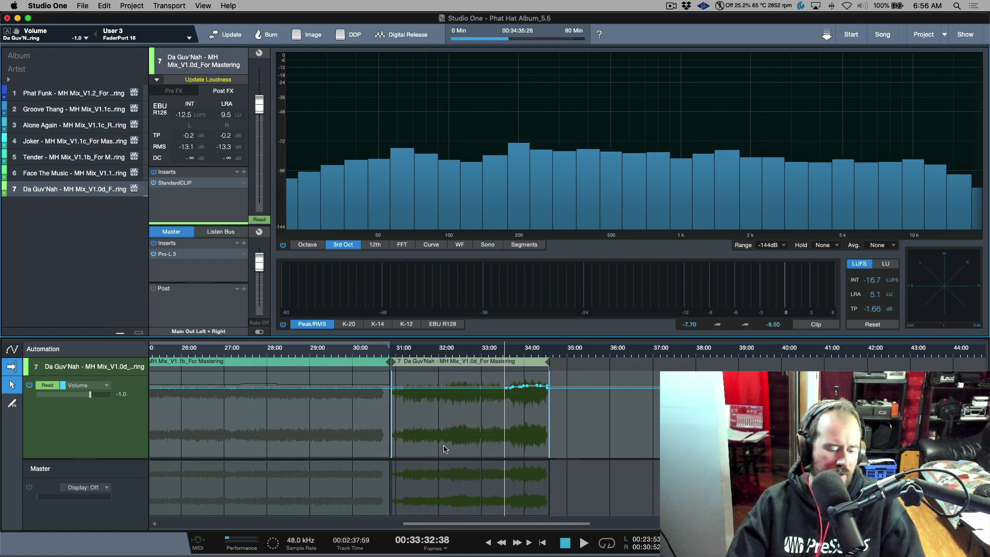
key(w)
key(w)
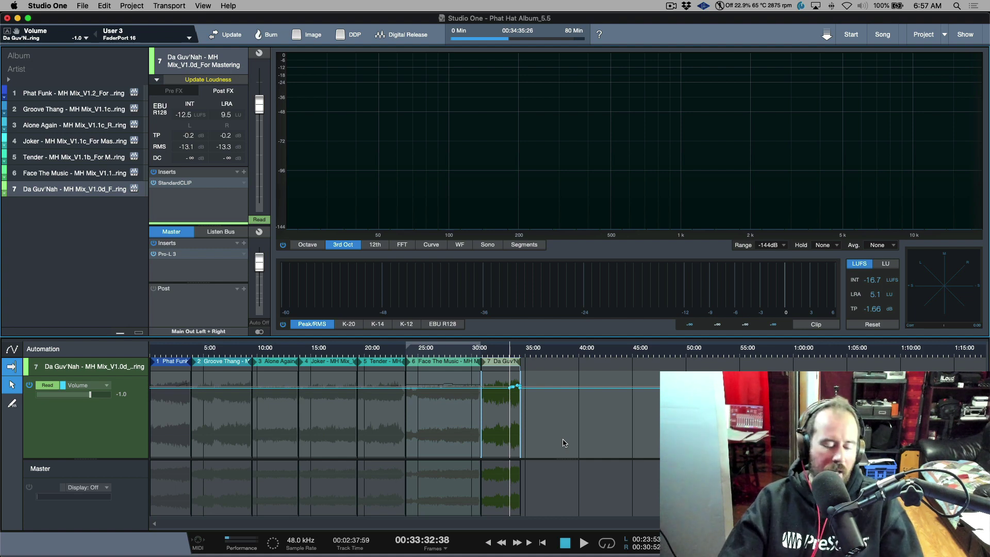
key(e)
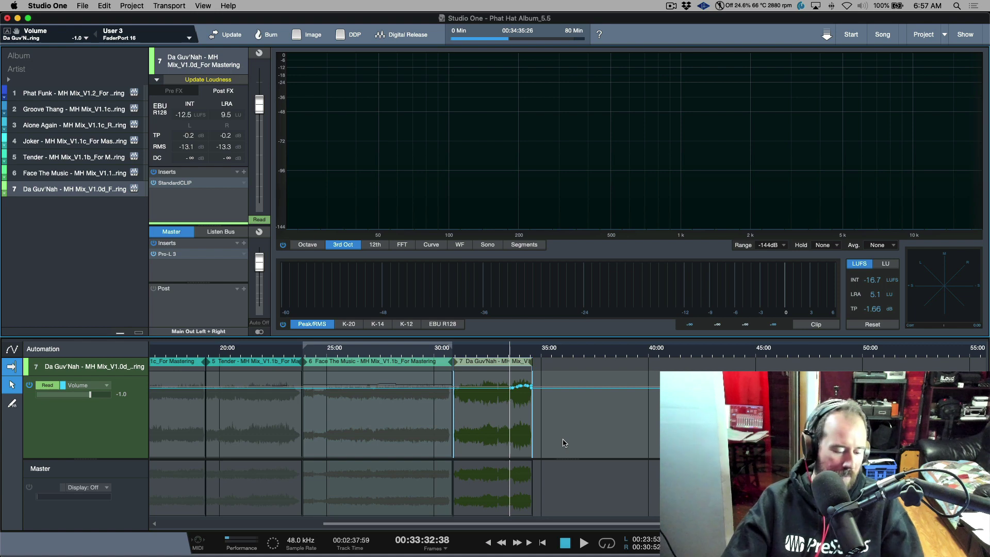
key(w)
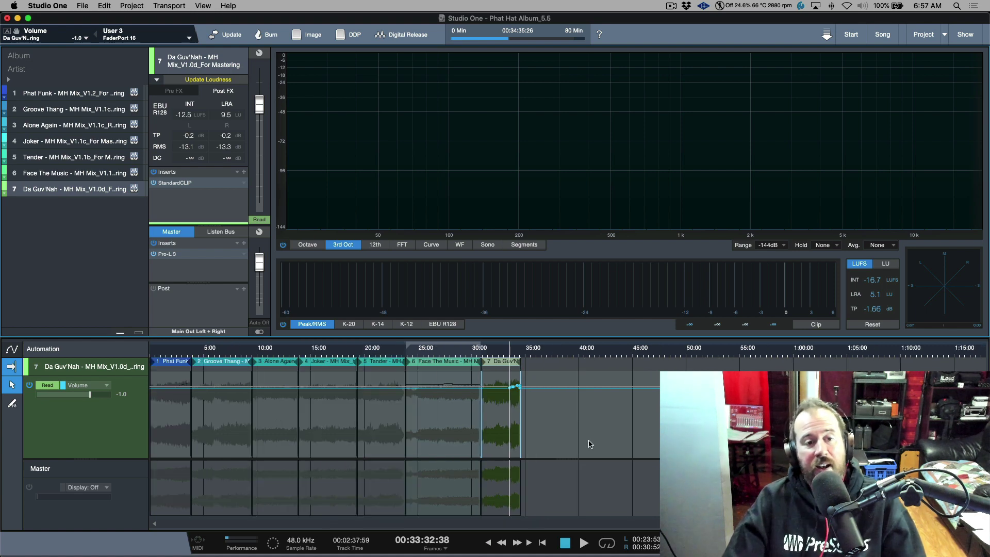